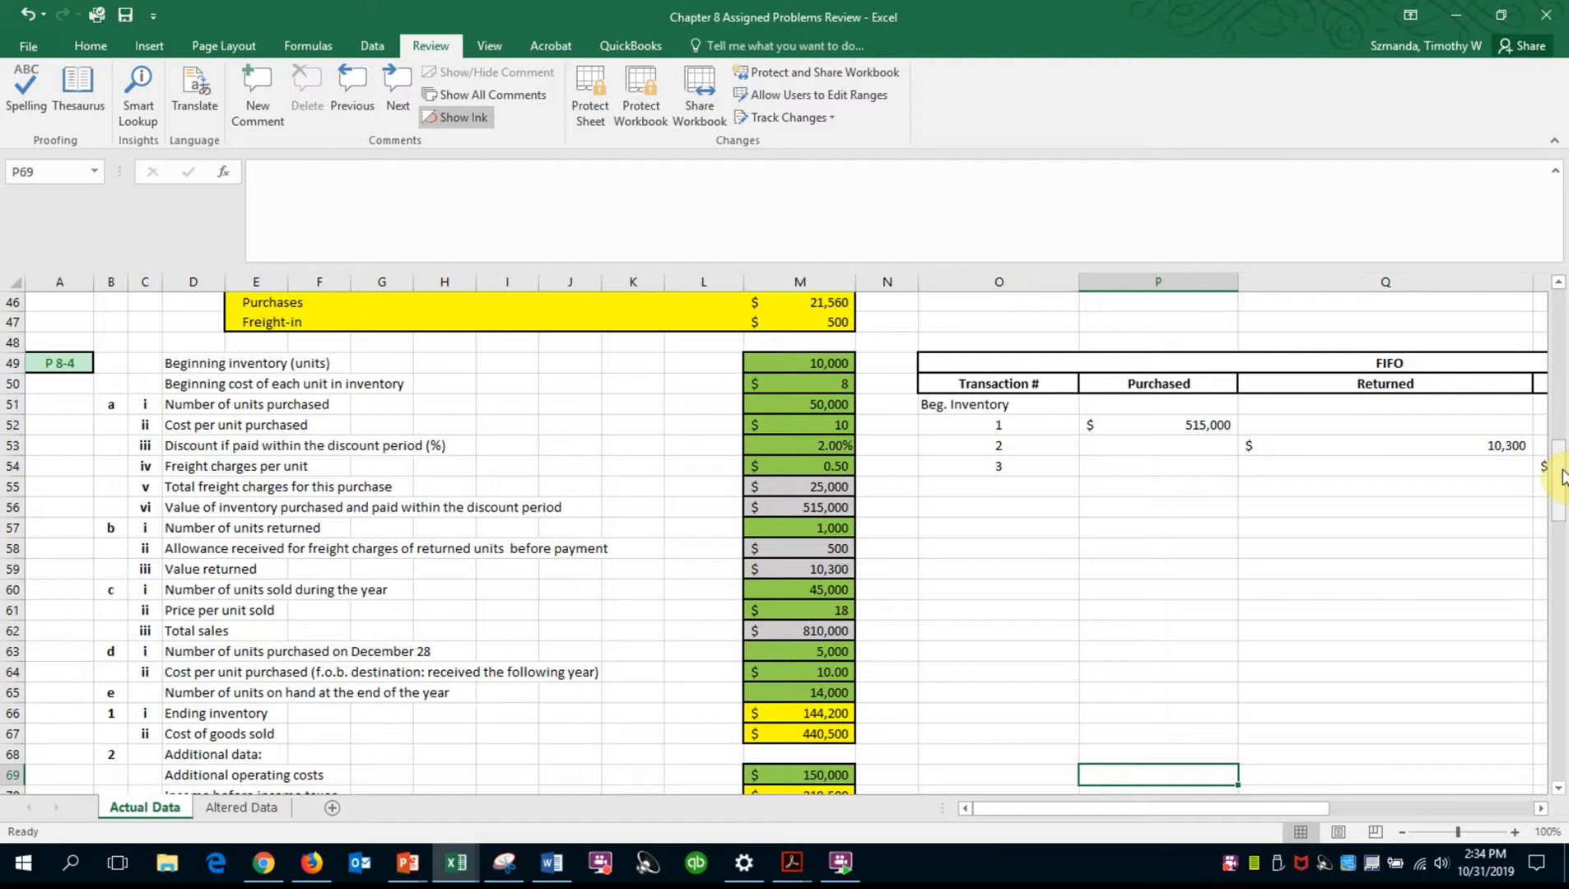
# Look back over the P 8-1 data and journal entries, and return to the P 8-4 section
pyautogui.moveTo(1562, 477)
pyautogui.mouseDown()
pyautogui.moveTo(1565, 330)
pyautogui.moveTo(1562, 455)
pyautogui.mouseUp()
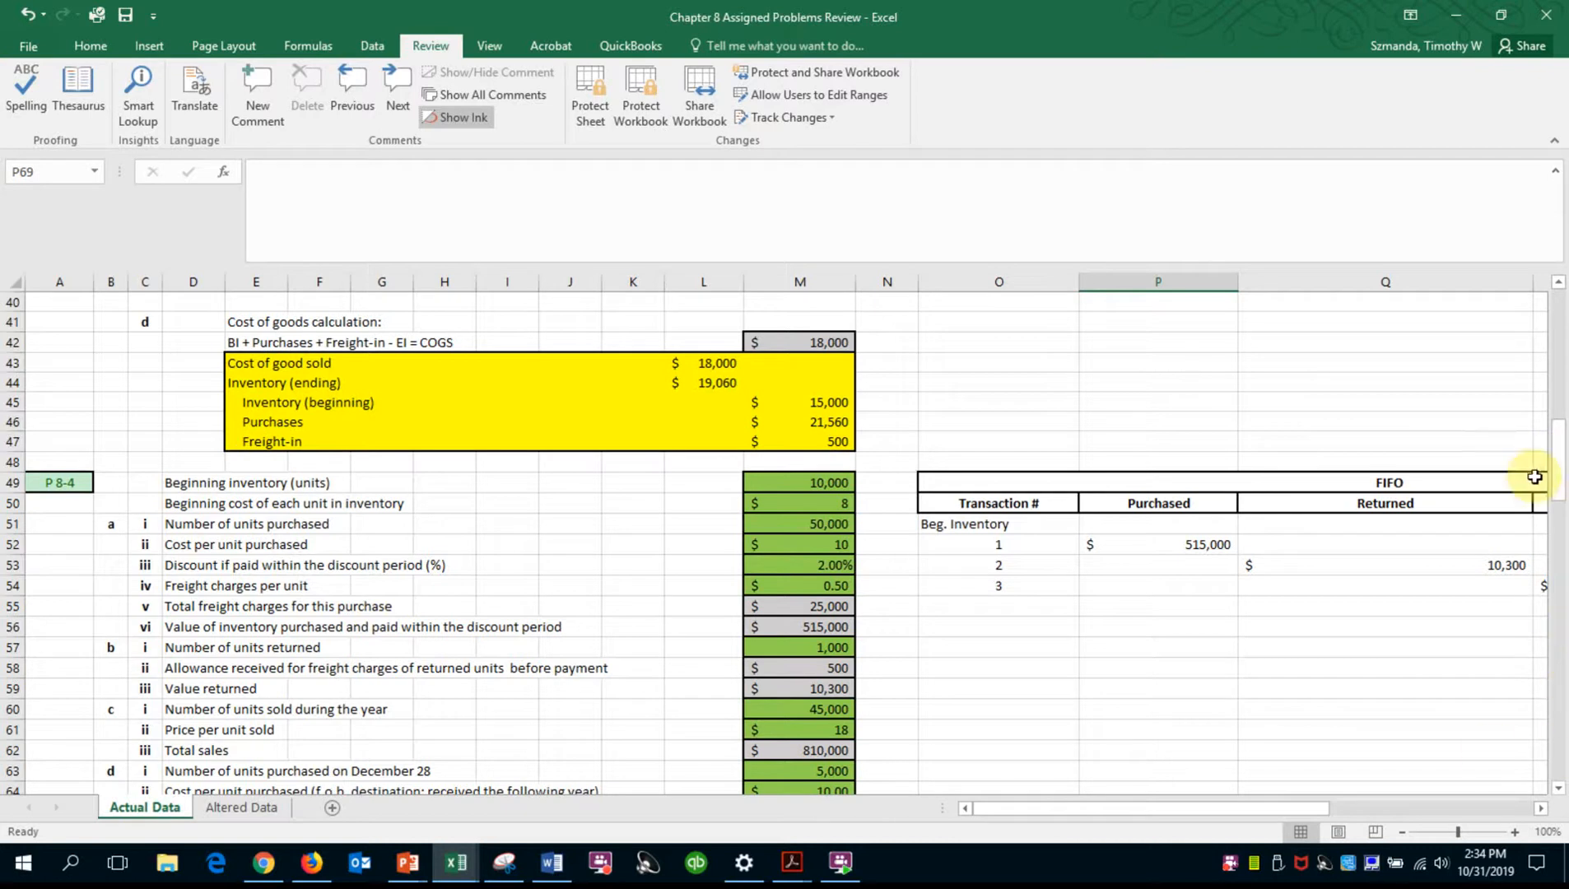
pyautogui.moveTo(1558, 488); pyautogui.dragTo(1559, 316)
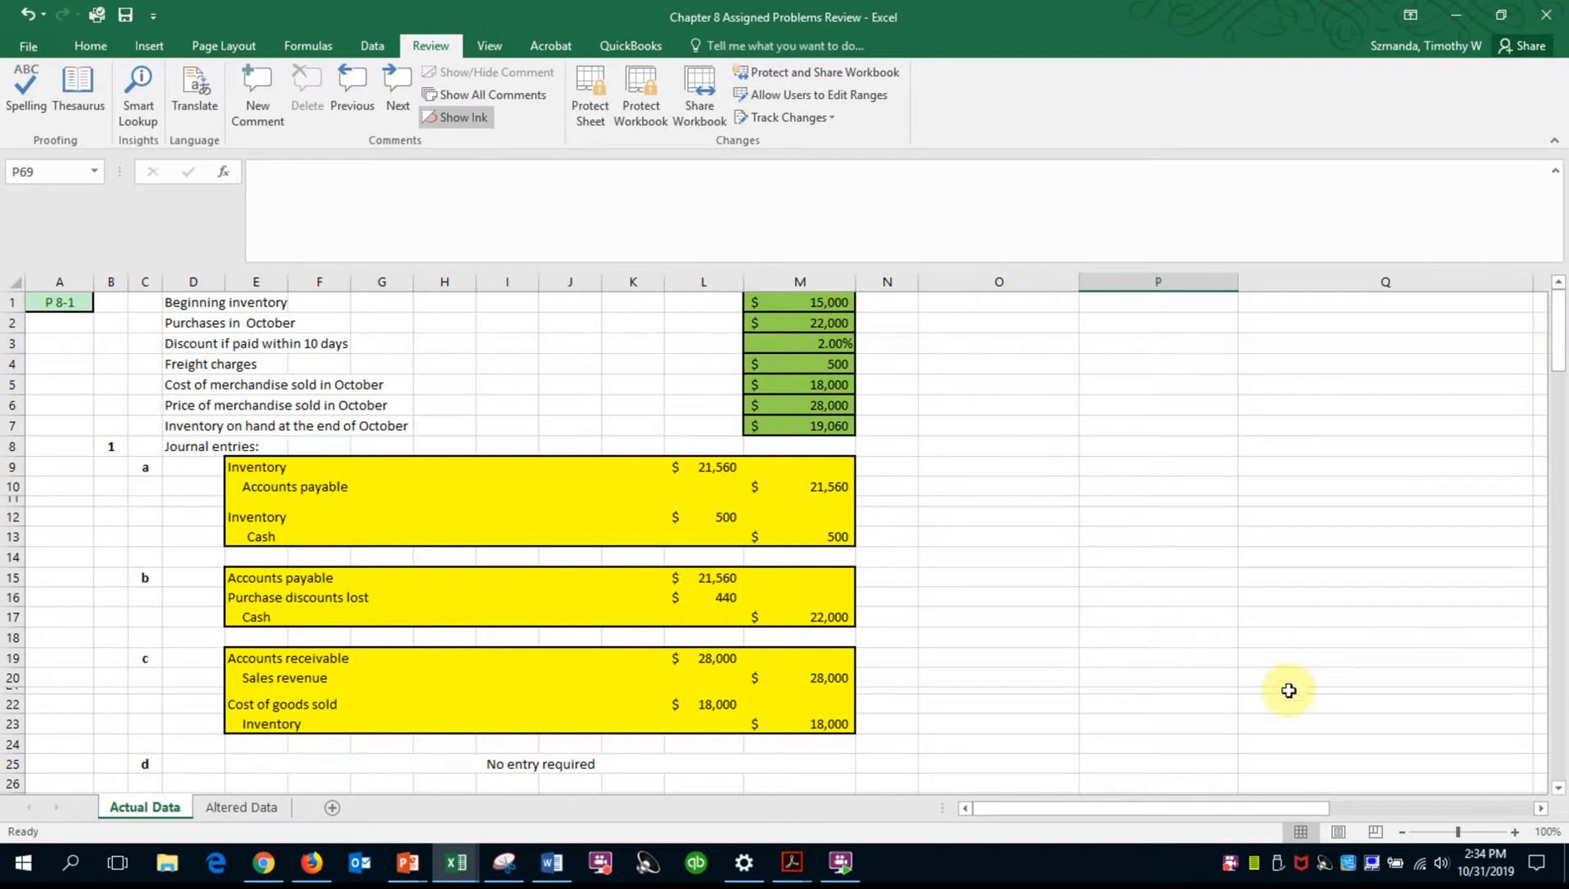
pyautogui.moveTo(1214, 810); pyautogui.dragTo(1150, 774)
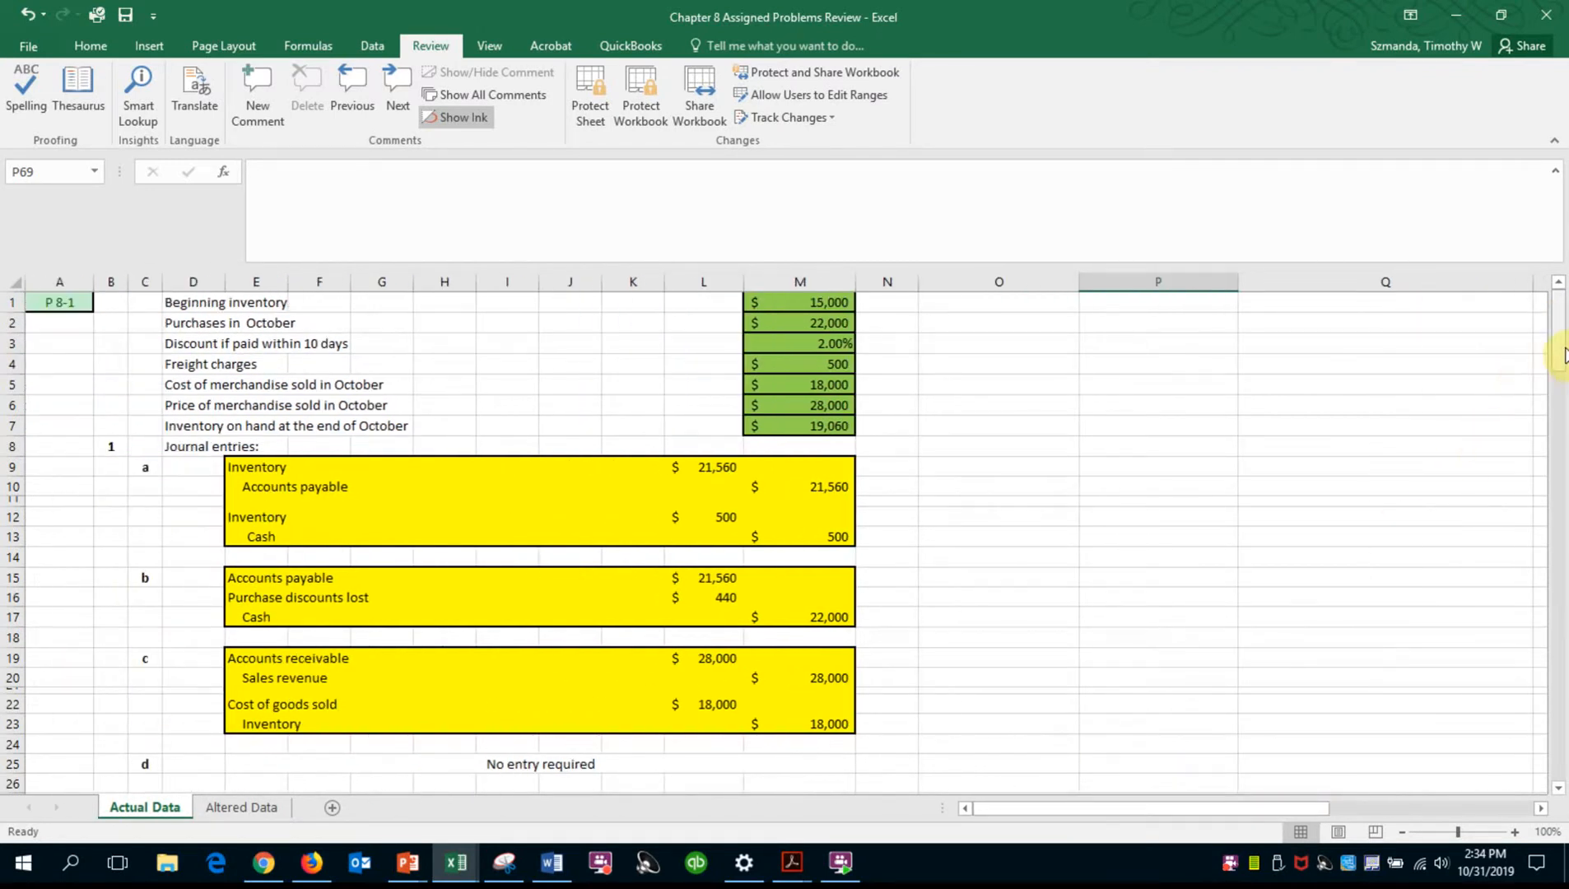
pyautogui.moveTo(1562, 354); pyautogui.dragTo(1561, 533)
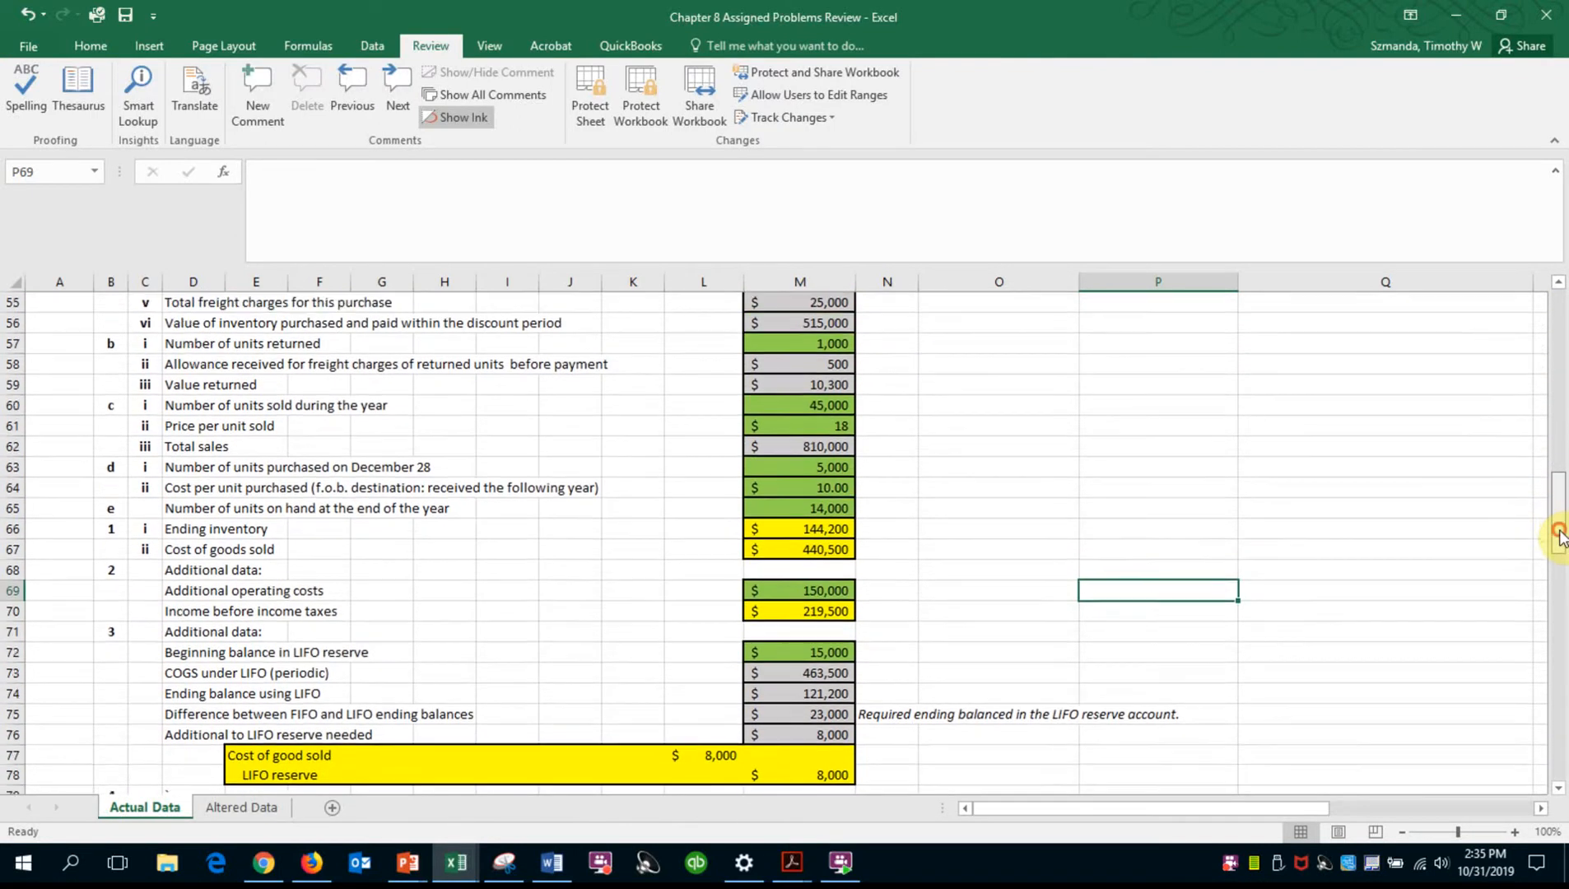
# Examine the P 8-4 FIFO table, including its Balance and Inventory Configuration columns and the commented calculation for transaction 1
pyautogui.moveTo(1177, 812); pyautogui.dragTo(1431, 808)
pyautogui.moveTo(1558, 485); pyautogui.dragTo(1553, 424)
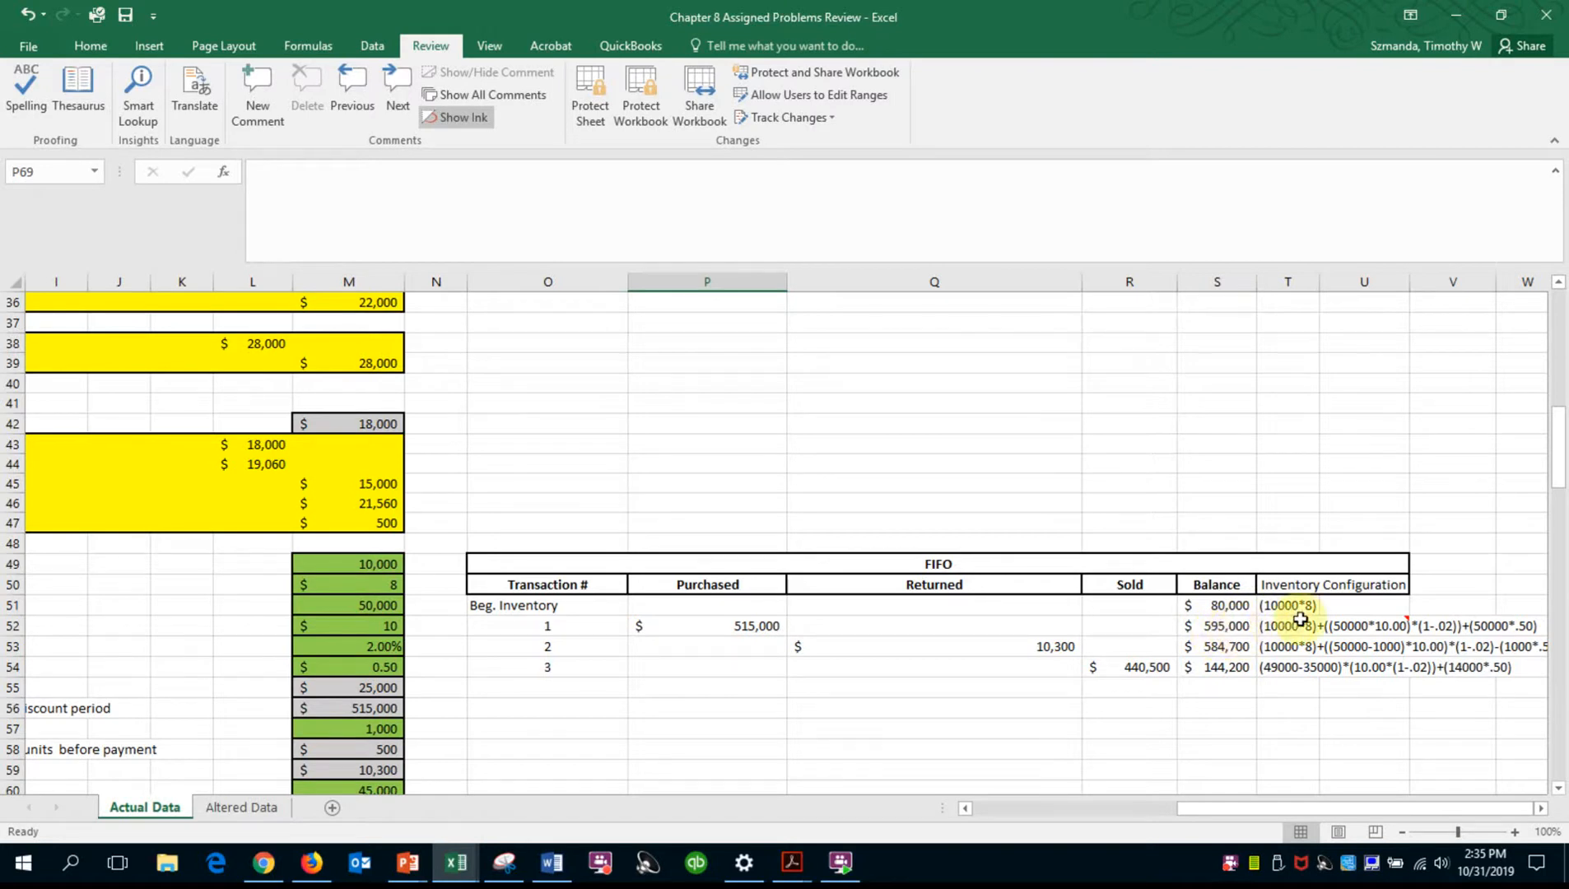
pyautogui.moveTo(1343, 631)
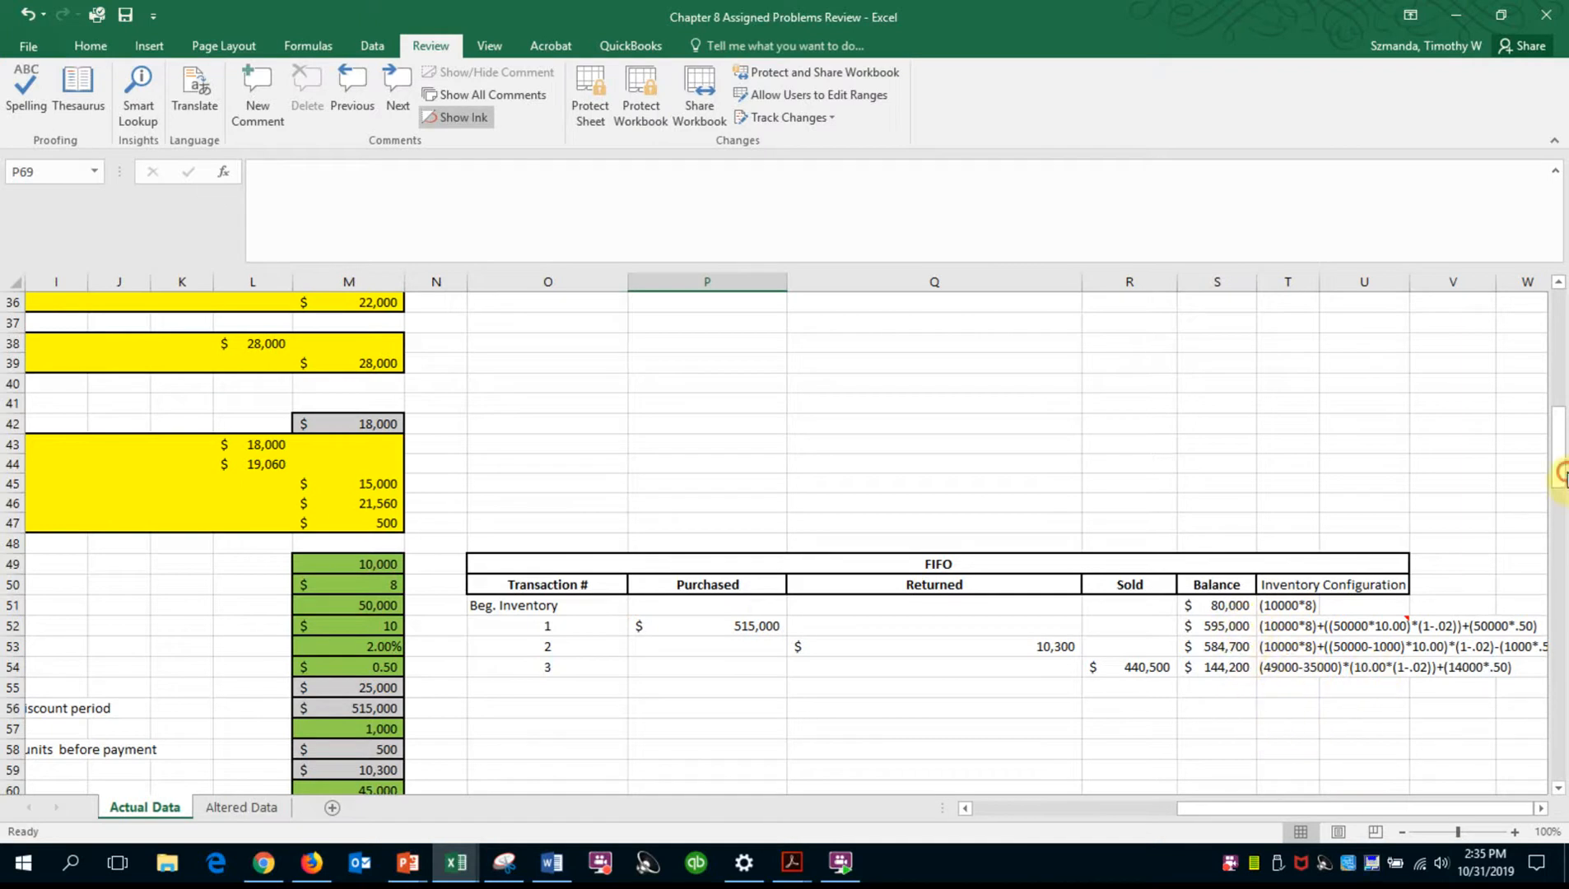
# Go past the rest of P 8-4 to the P 8-10 problem, bringing its full data block into view
pyautogui.click(992, 749)
pyautogui.press('Left')
pyautogui.press('Left')
pyautogui.press('Left')
pyautogui.press('Left')
pyautogui.press('Left')
pyautogui.press('Left')
pyautogui.press('Left')
pyautogui.press('Left')
pyautogui.press('Left')
pyautogui.press('Left')
pyautogui.press('Left')
pyautogui.press('Left')
pyautogui.press('Left')
pyautogui.press('Left')
pyautogui.press('Left')
pyautogui.press('Left')
pyautogui.press('Down')
pyautogui.press('Down')
pyautogui.press('Down')
pyautogui.press('Down')
pyautogui.press('Down')
pyautogui.press('Down')
pyautogui.press('Down')
pyautogui.press('Down')
pyautogui.press('Down')
pyautogui.press('Down')
pyautogui.press('Down')
pyautogui.press('Down')
pyautogui.press('Down')
pyautogui.press('Down')
pyautogui.press('Down')
pyautogui.press('Down')
pyautogui.press('Down')
pyautogui.press('Down')
pyautogui.press('Down')
pyautogui.press('Down')
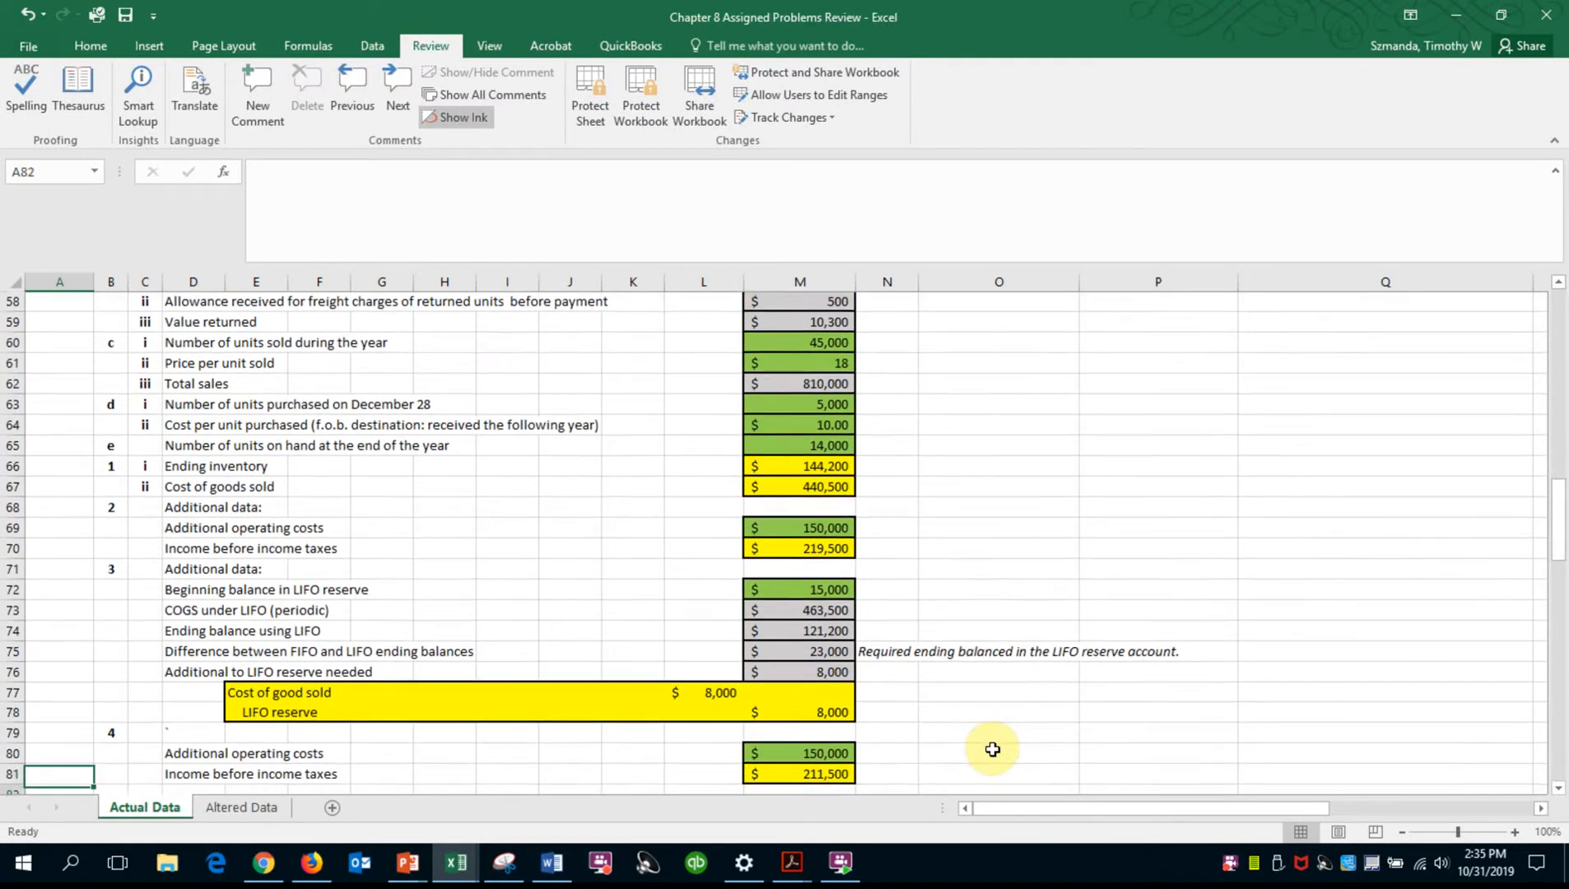
pyautogui.press('Down')
pyautogui.press('Down')
pyautogui.press('Down')
pyautogui.press('Down')
pyautogui.press('Down')
pyautogui.press('Down')
pyautogui.press('Down')
pyautogui.press('Down')
pyautogui.press('Down')
pyautogui.press('Down')
pyautogui.press('Down')
pyautogui.press('Down')
pyautogui.press('Down')
pyautogui.press('Down')
pyautogui.press('Down')
pyautogui.press('Down')
pyautogui.press('Down')
pyautogui.press('Down')
pyautogui.press('Down')
pyautogui.press('Down')
pyautogui.press('Down')
pyautogui.press('Down')
pyautogui.press('Down')
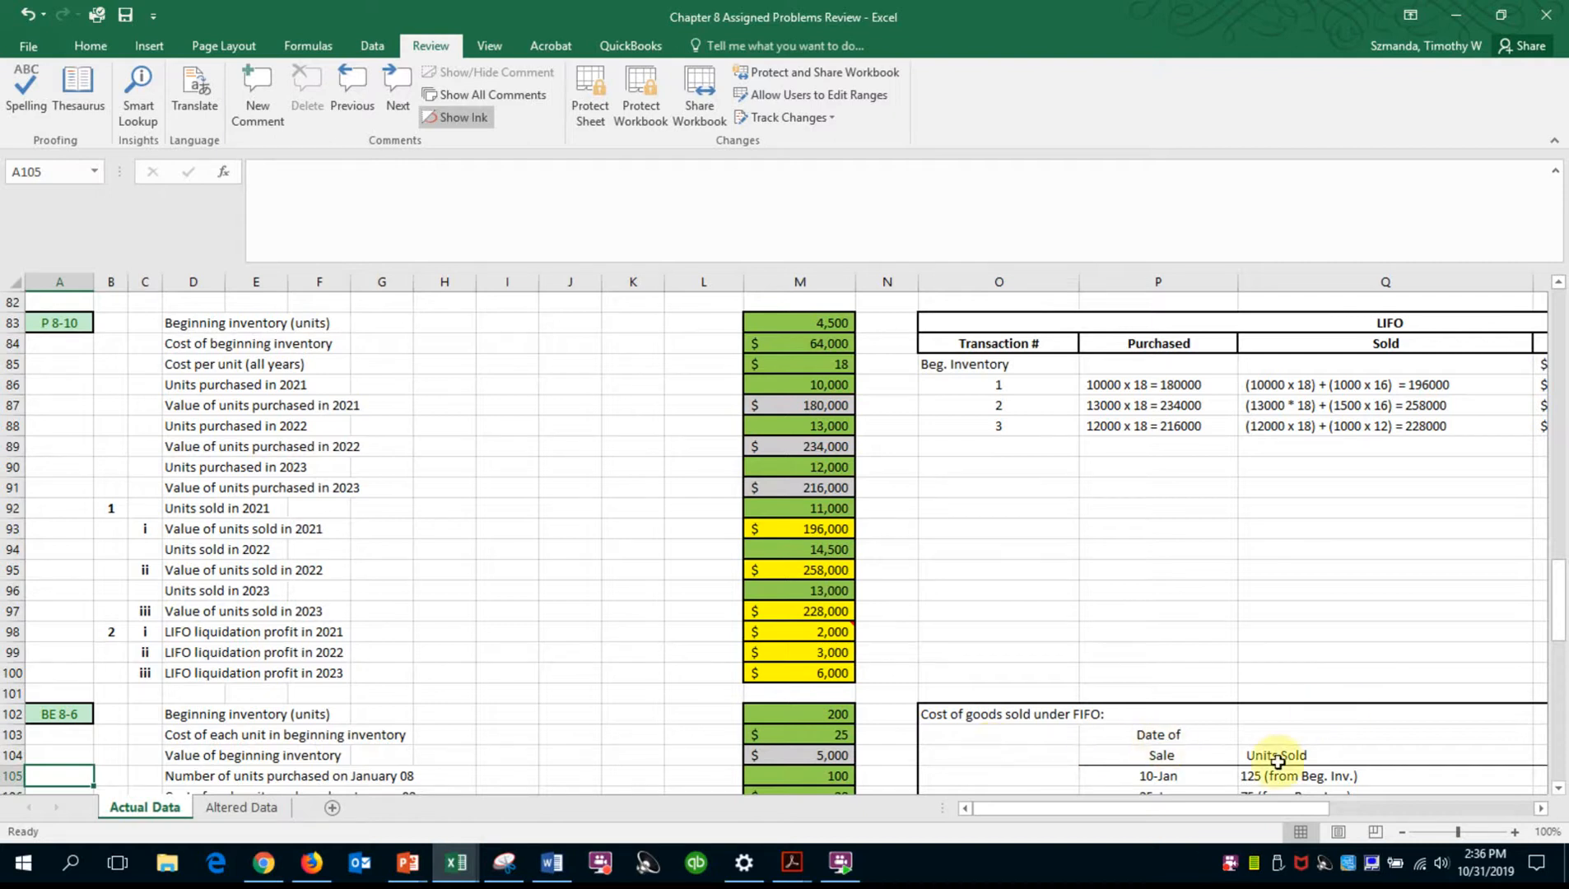
# Examine the P 8-10 LIFO table, checking the balance formula for transaction 1 and the sold calculations of all three transactions
pyautogui.moveTo(1243, 814); pyautogui.dragTo(1432, 792)
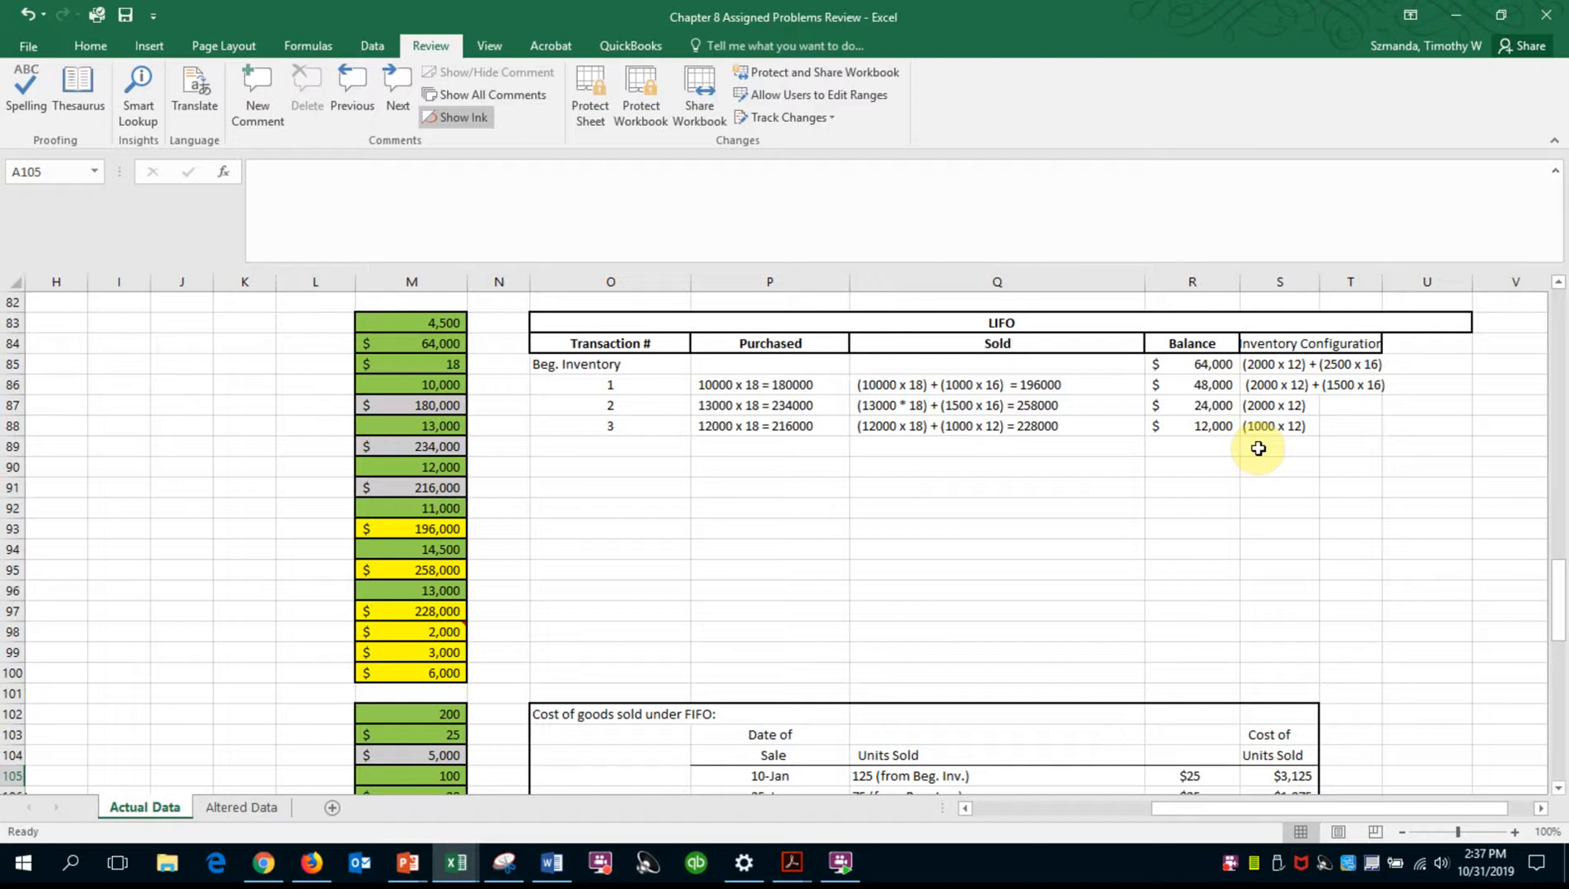
pyautogui.moveTo(1191, 807); pyautogui.dragTo(993, 784)
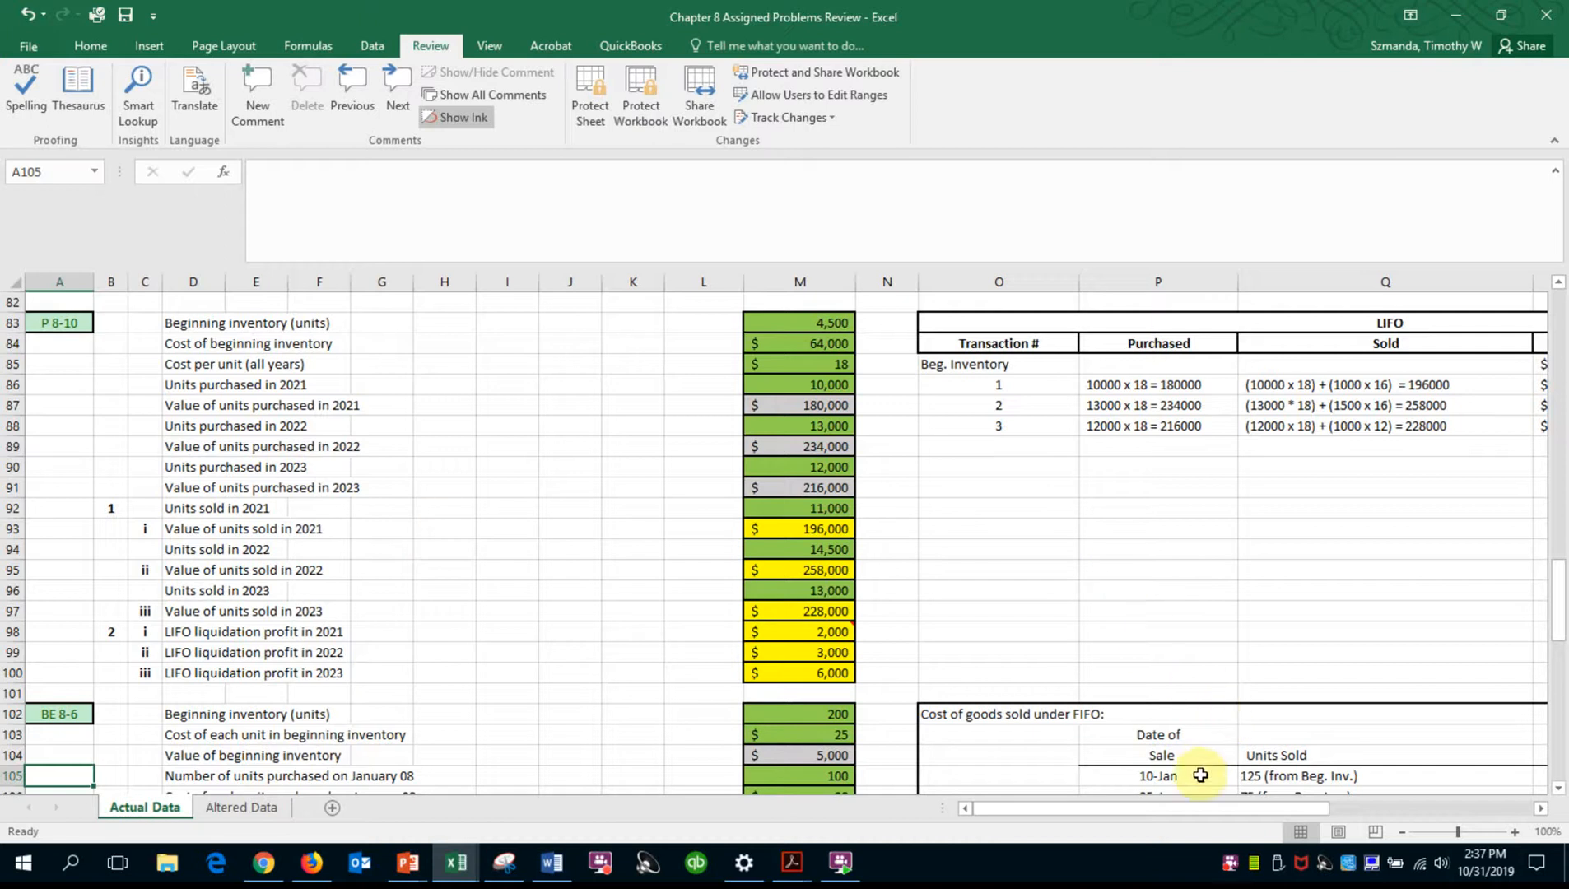
pyautogui.moveTo(1198, 804); pyautogui.dragTo(1352, 792)
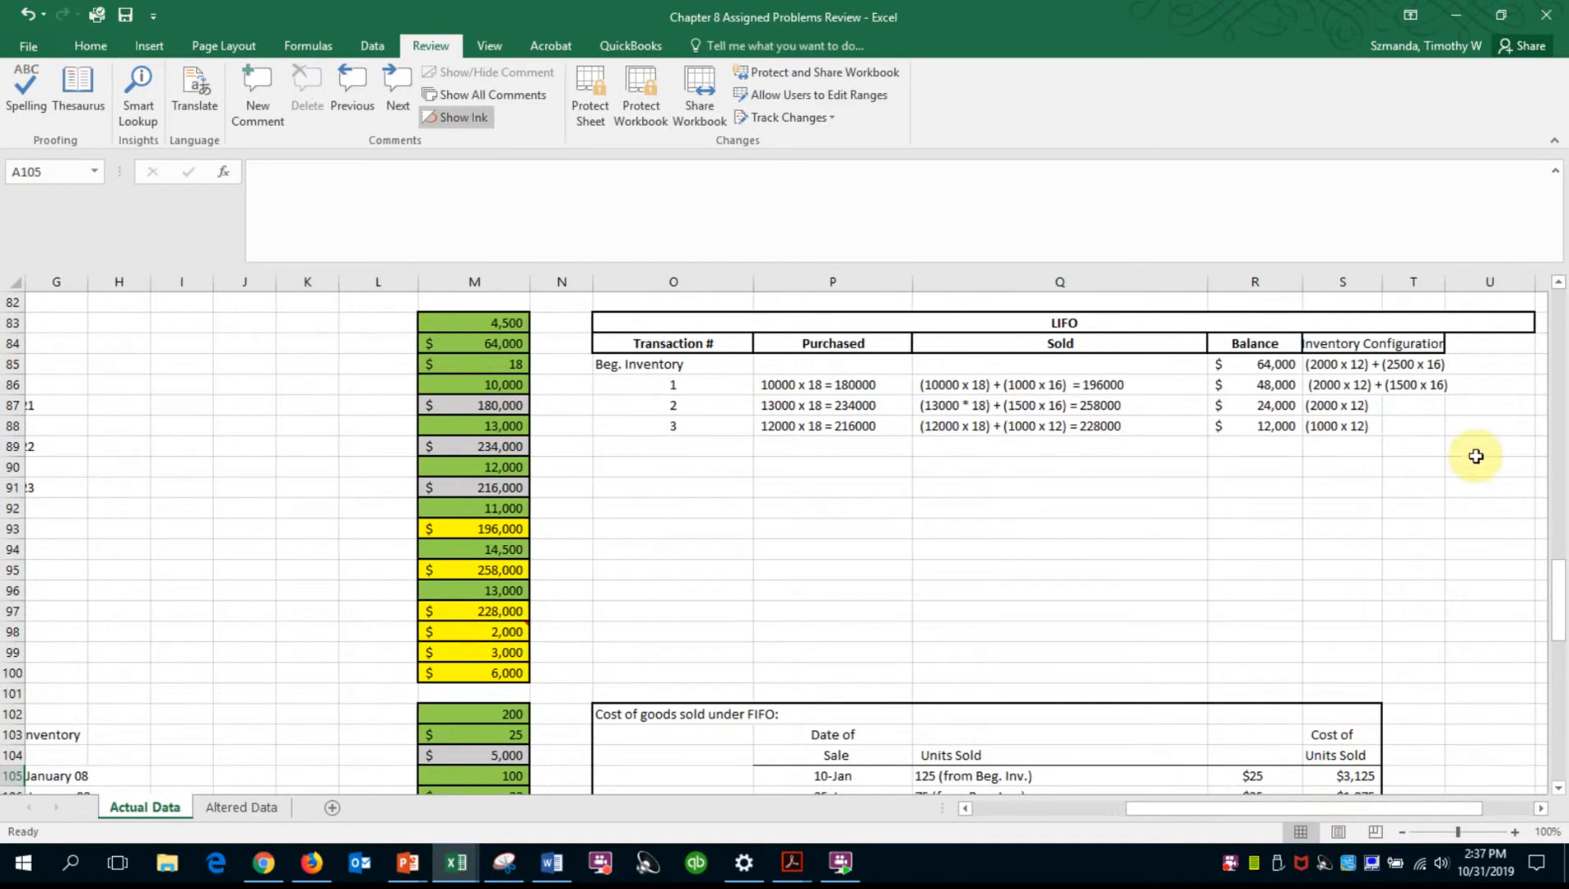
pyautogui.click(1272, 386)
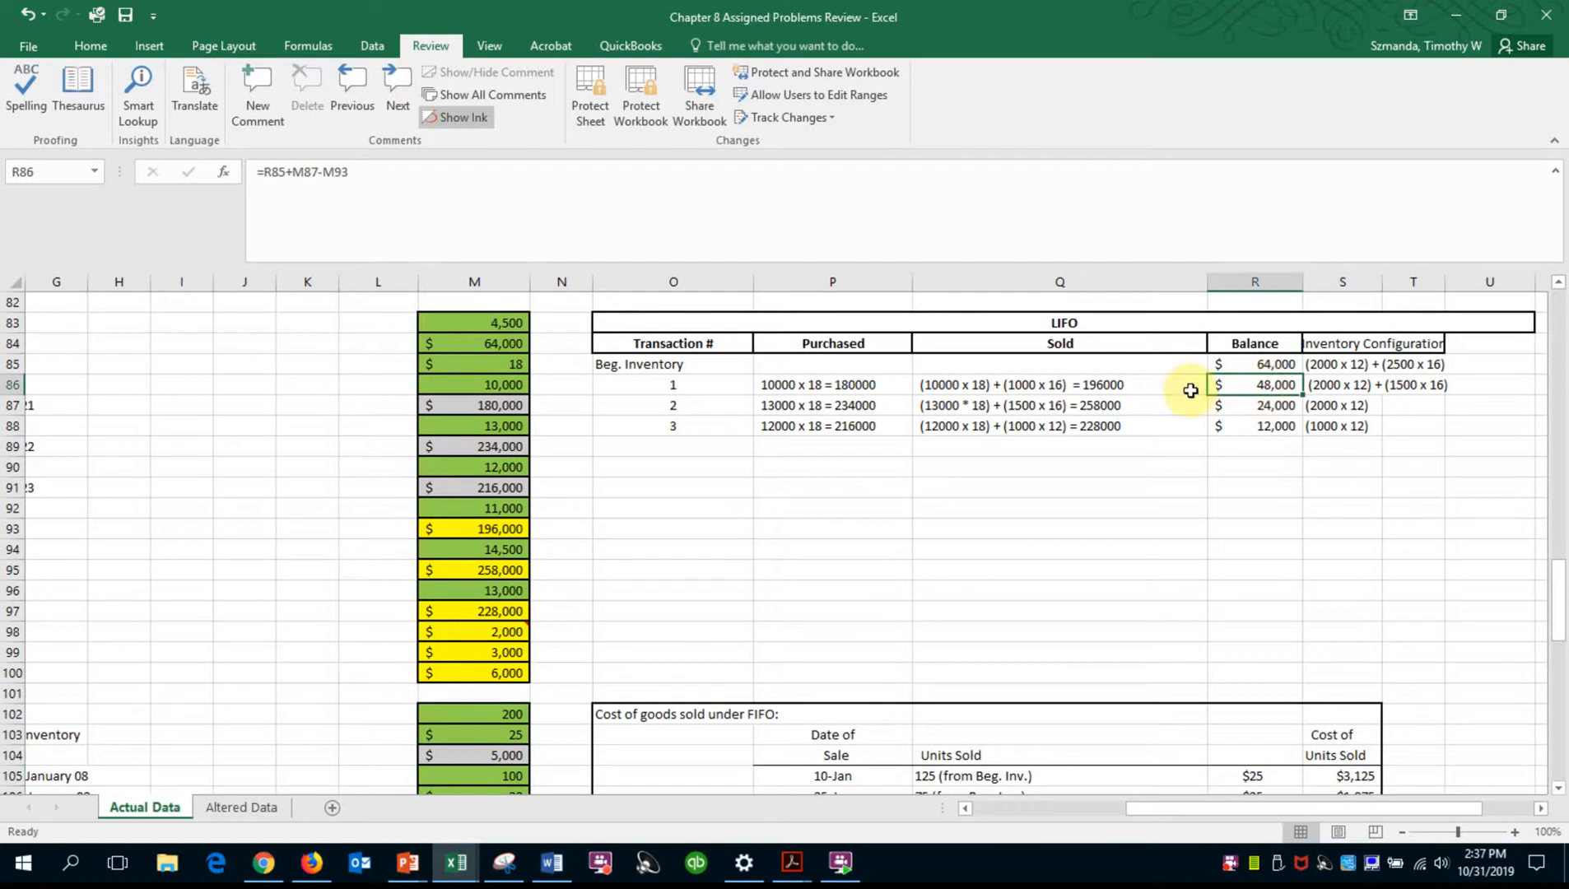
pyautogui.click(1128, 402)
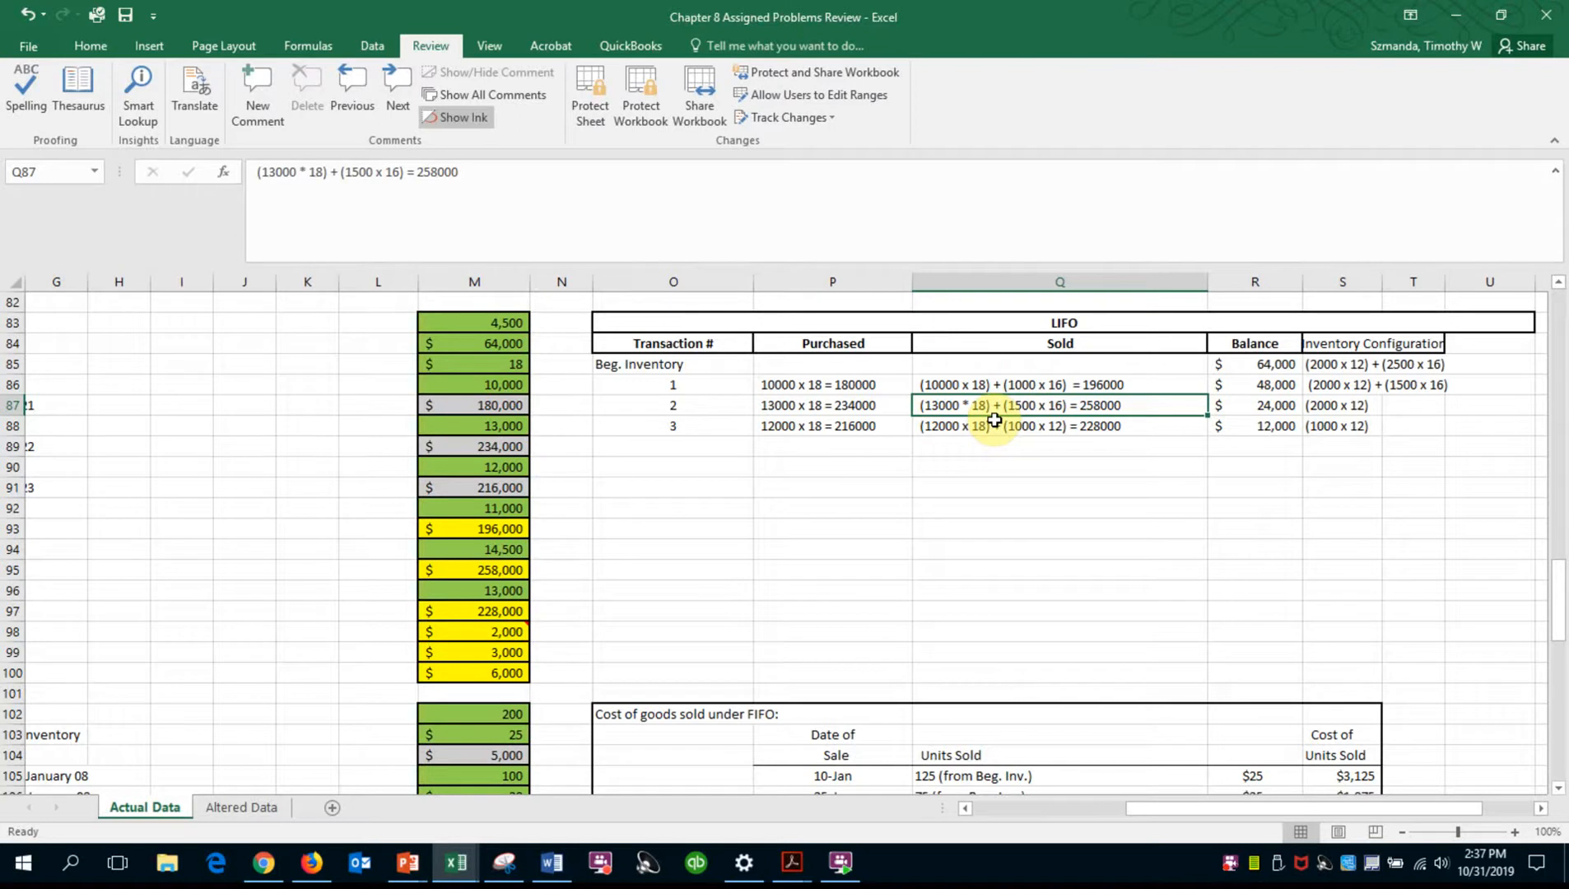
pyautogui.click(1018, 383)
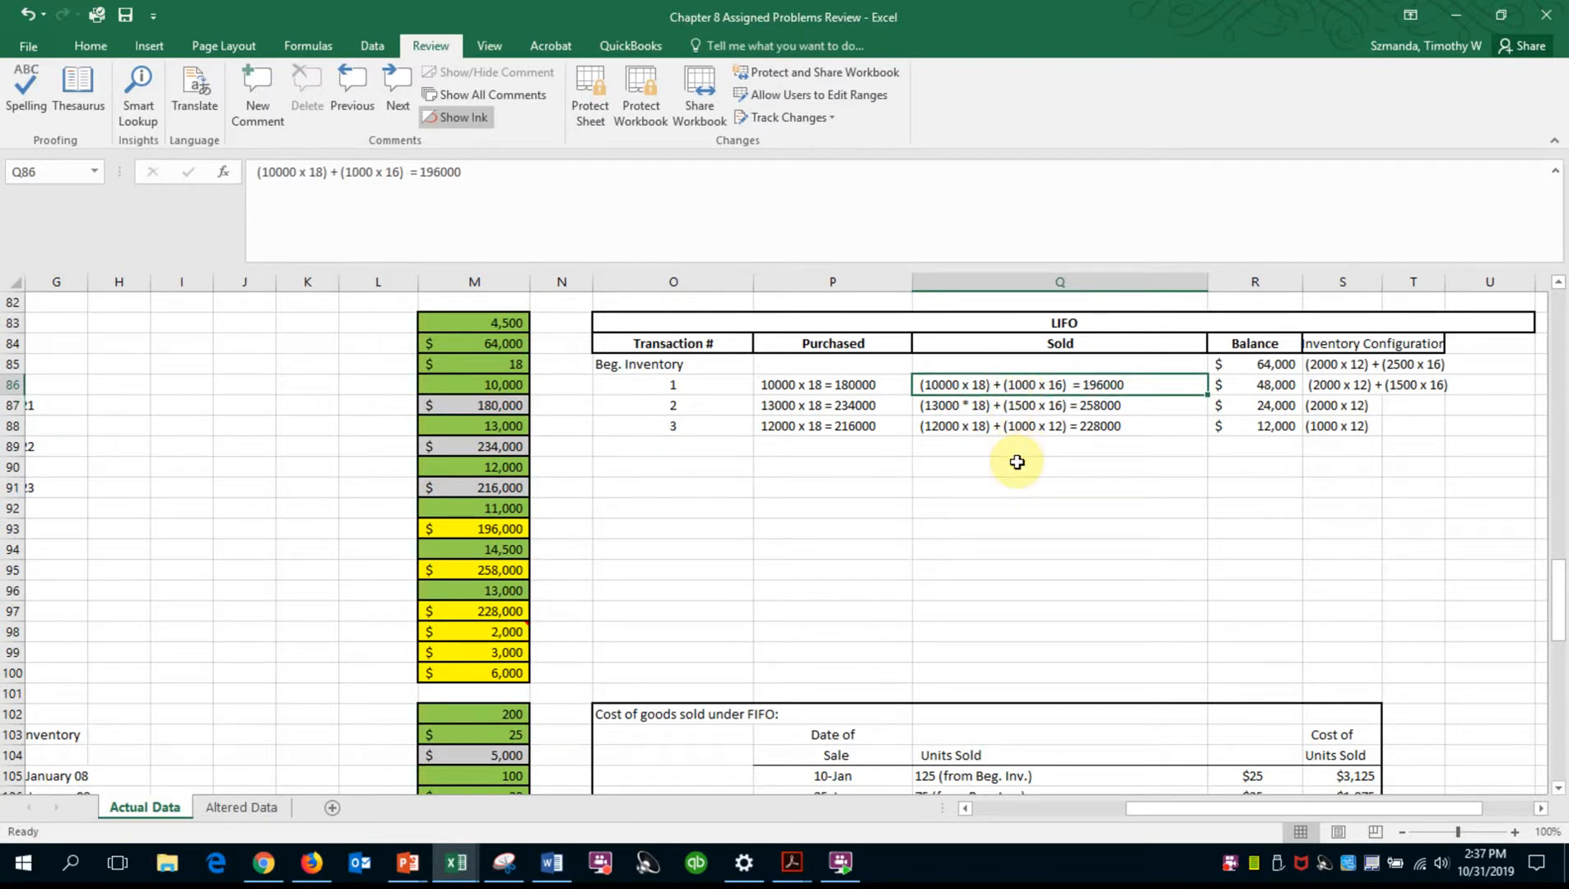
pyautogui.click(964, 427)
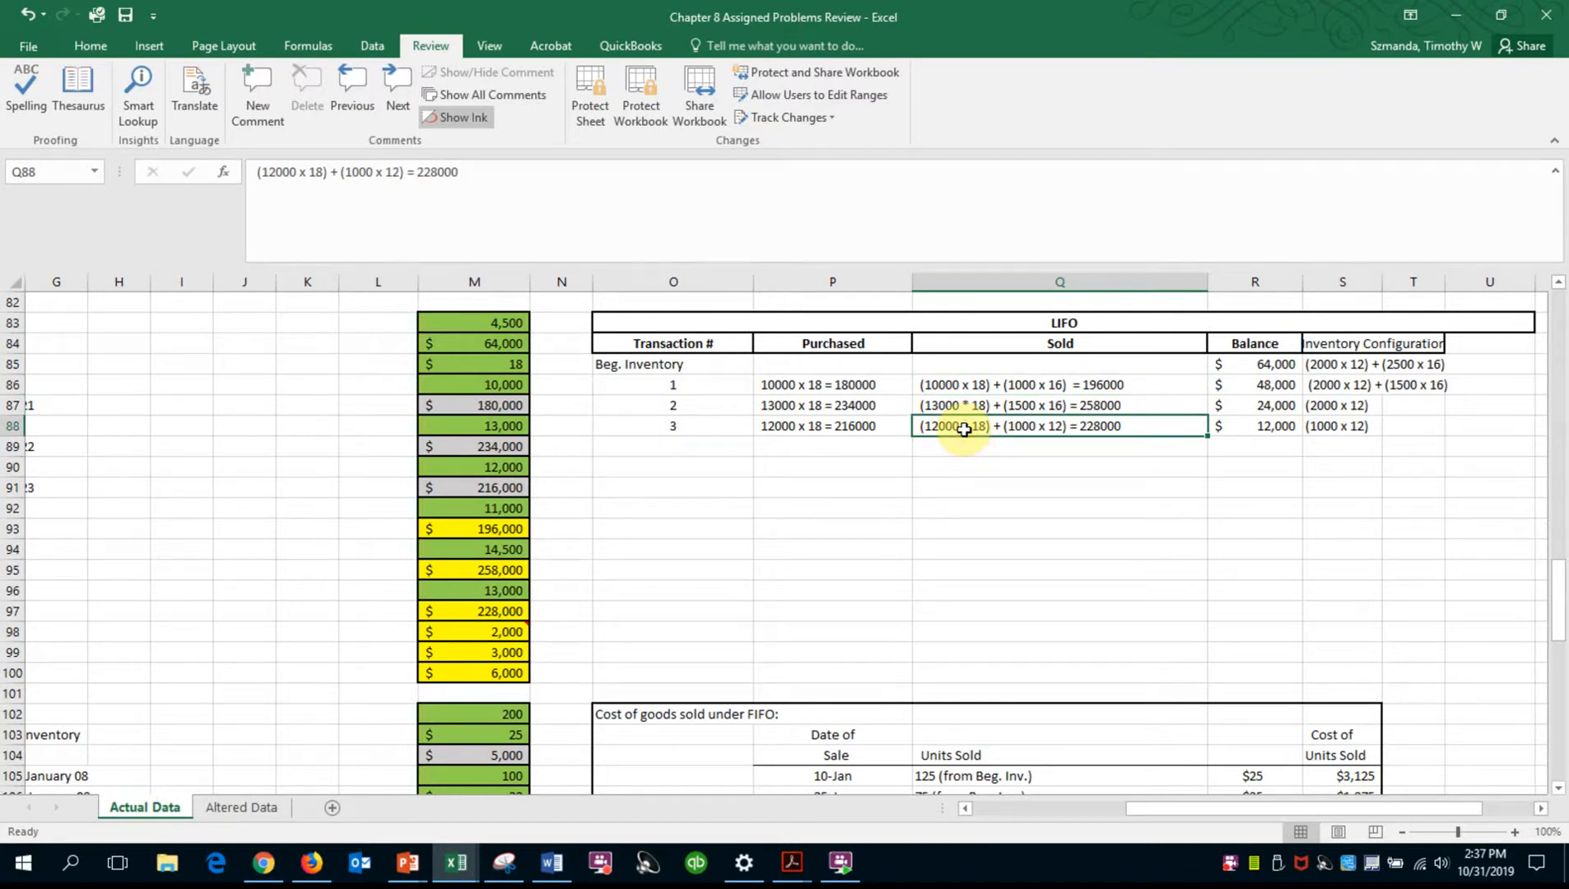
pyautogui.click(1113, 398)
pyautogui.click(1119, 388)
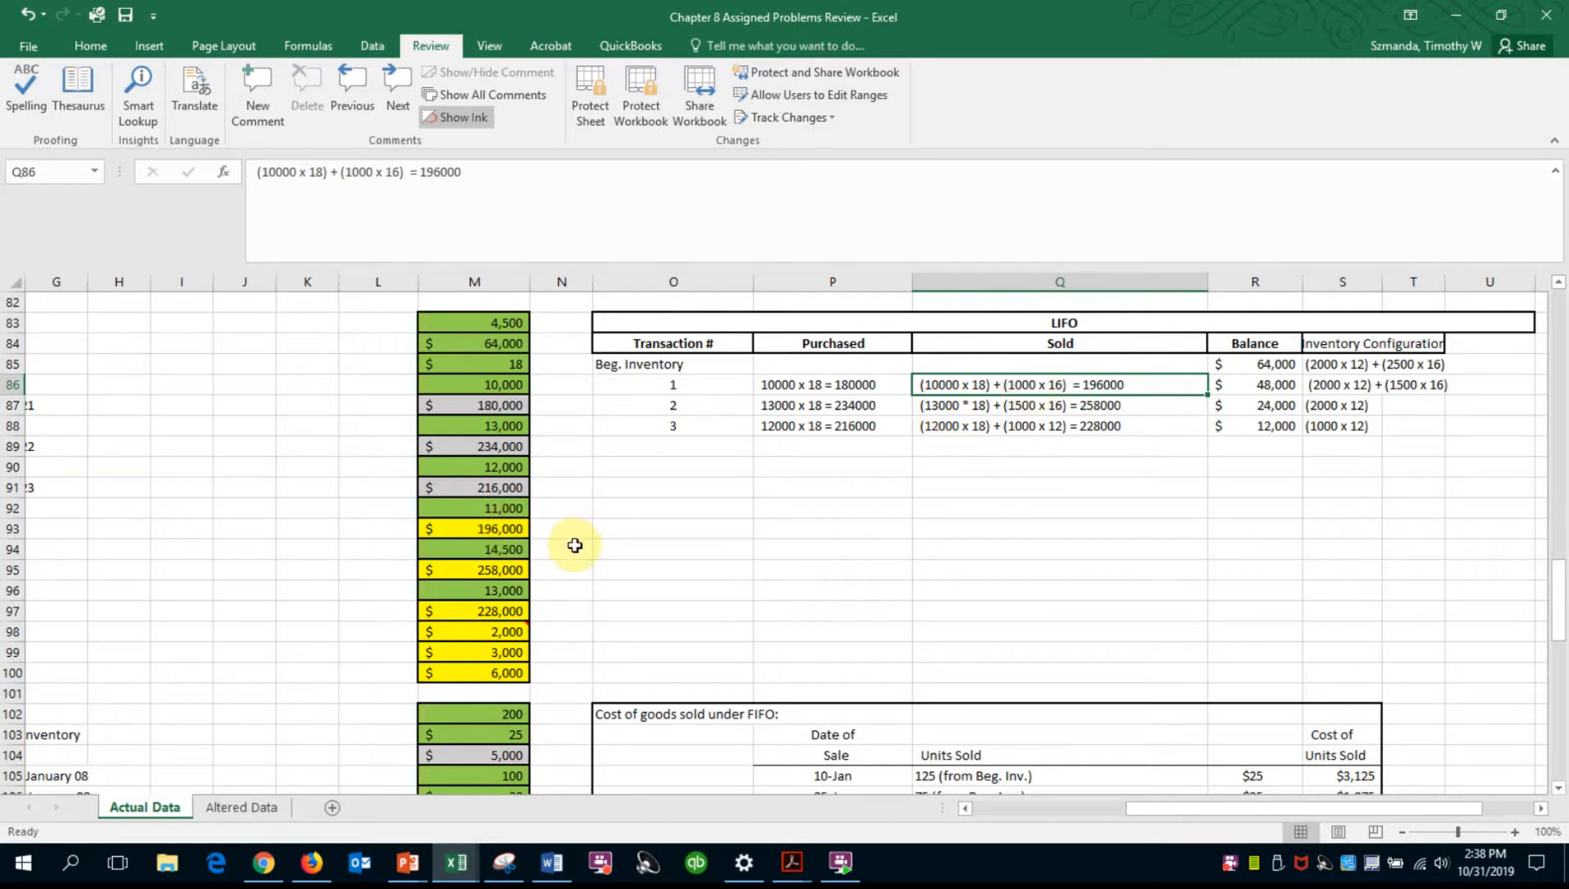
# Inspect the formulas for the value of units sold in 2021 and 2022 and the LIFO balance after transaction 2
pyautogui.click(493, 530)
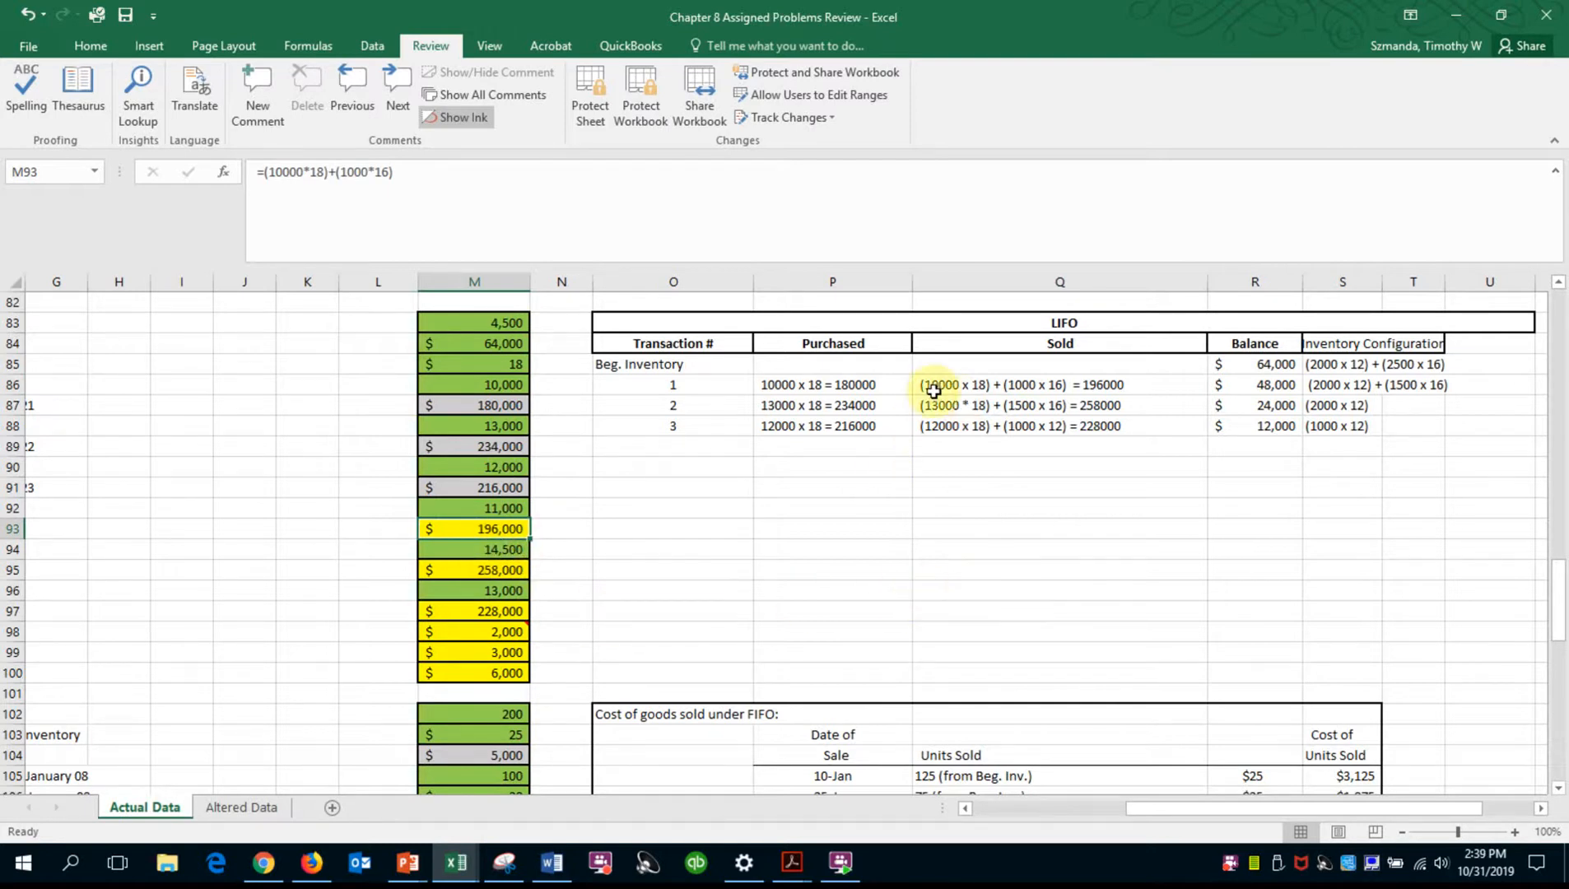
pyautogui.click(1241, 405)
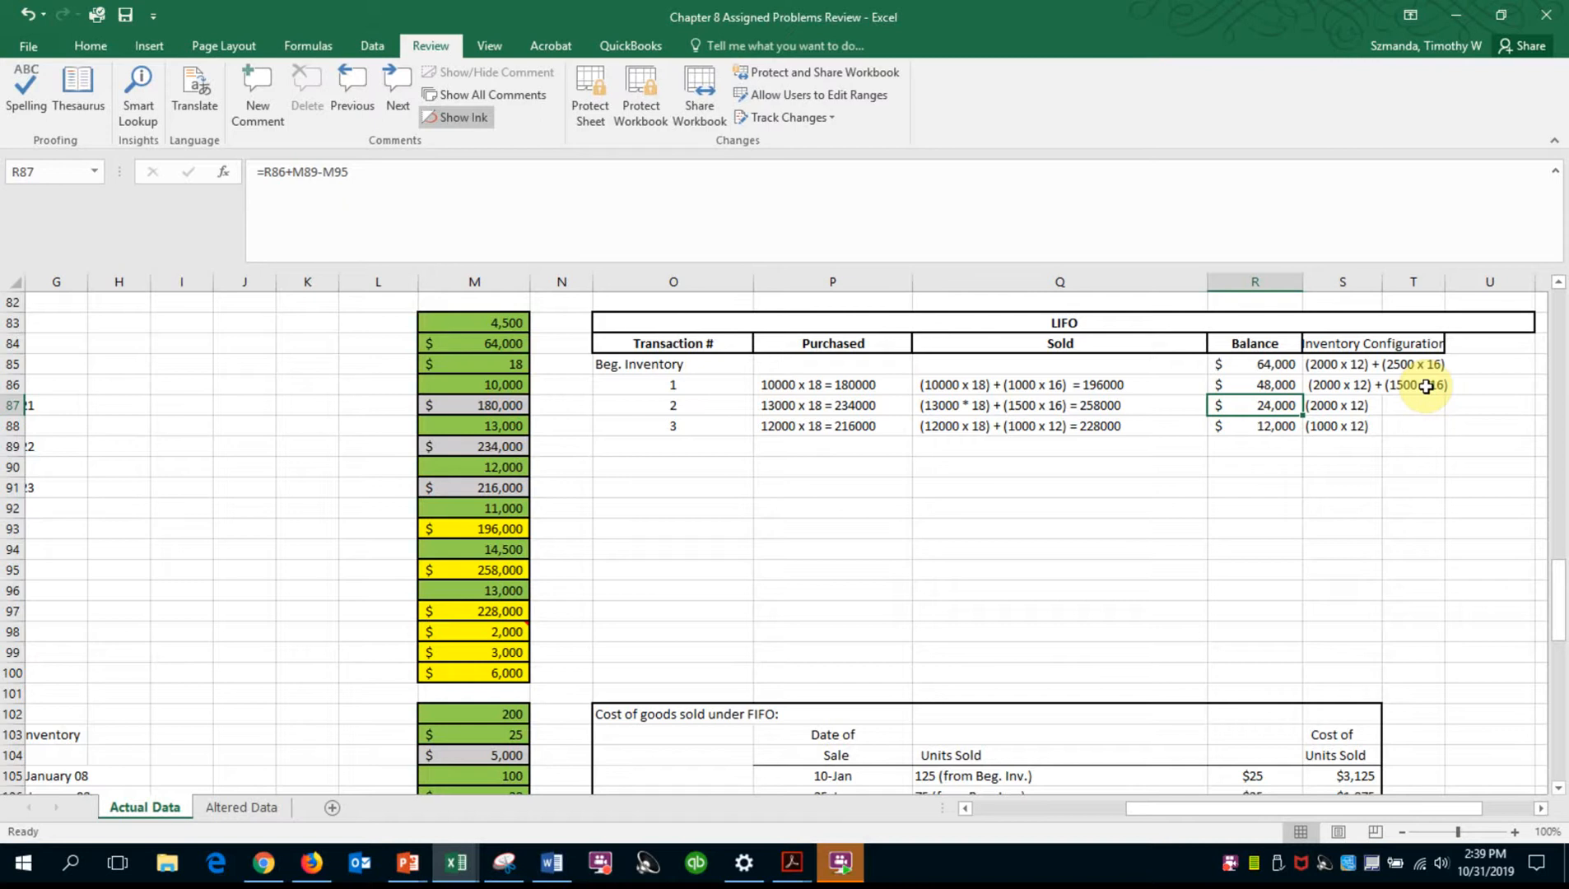
pyautogui.click(492, 570)
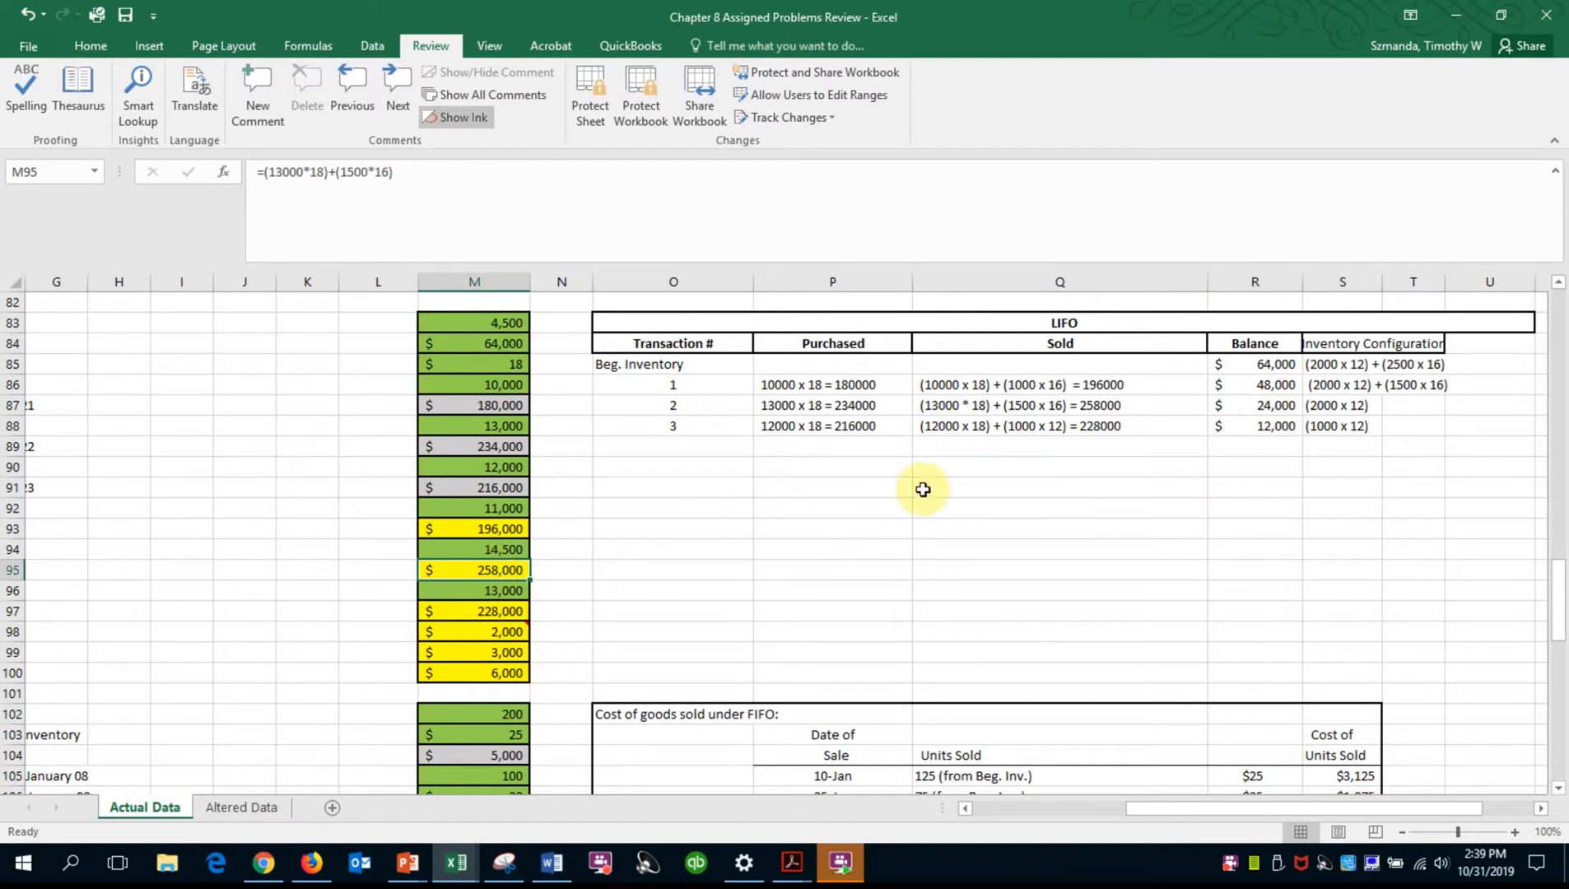
pyautogui.click(954, 428)
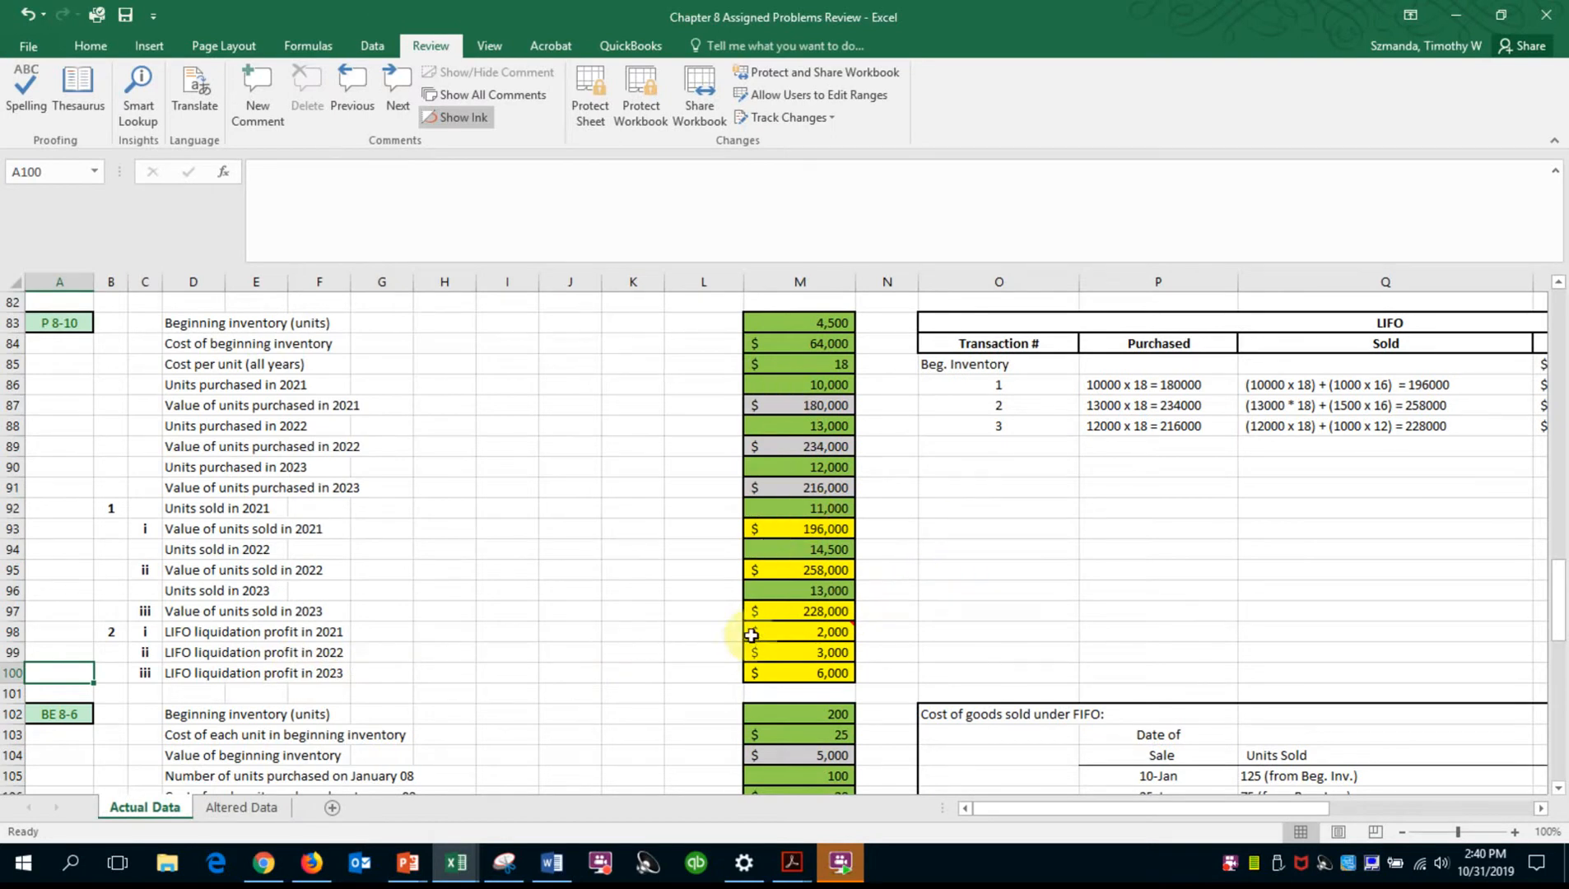
# Read the comment attached to the LIFO liquidation profit in 2021 amount in P 8-10
pyautogui.moveTo(764, 633)
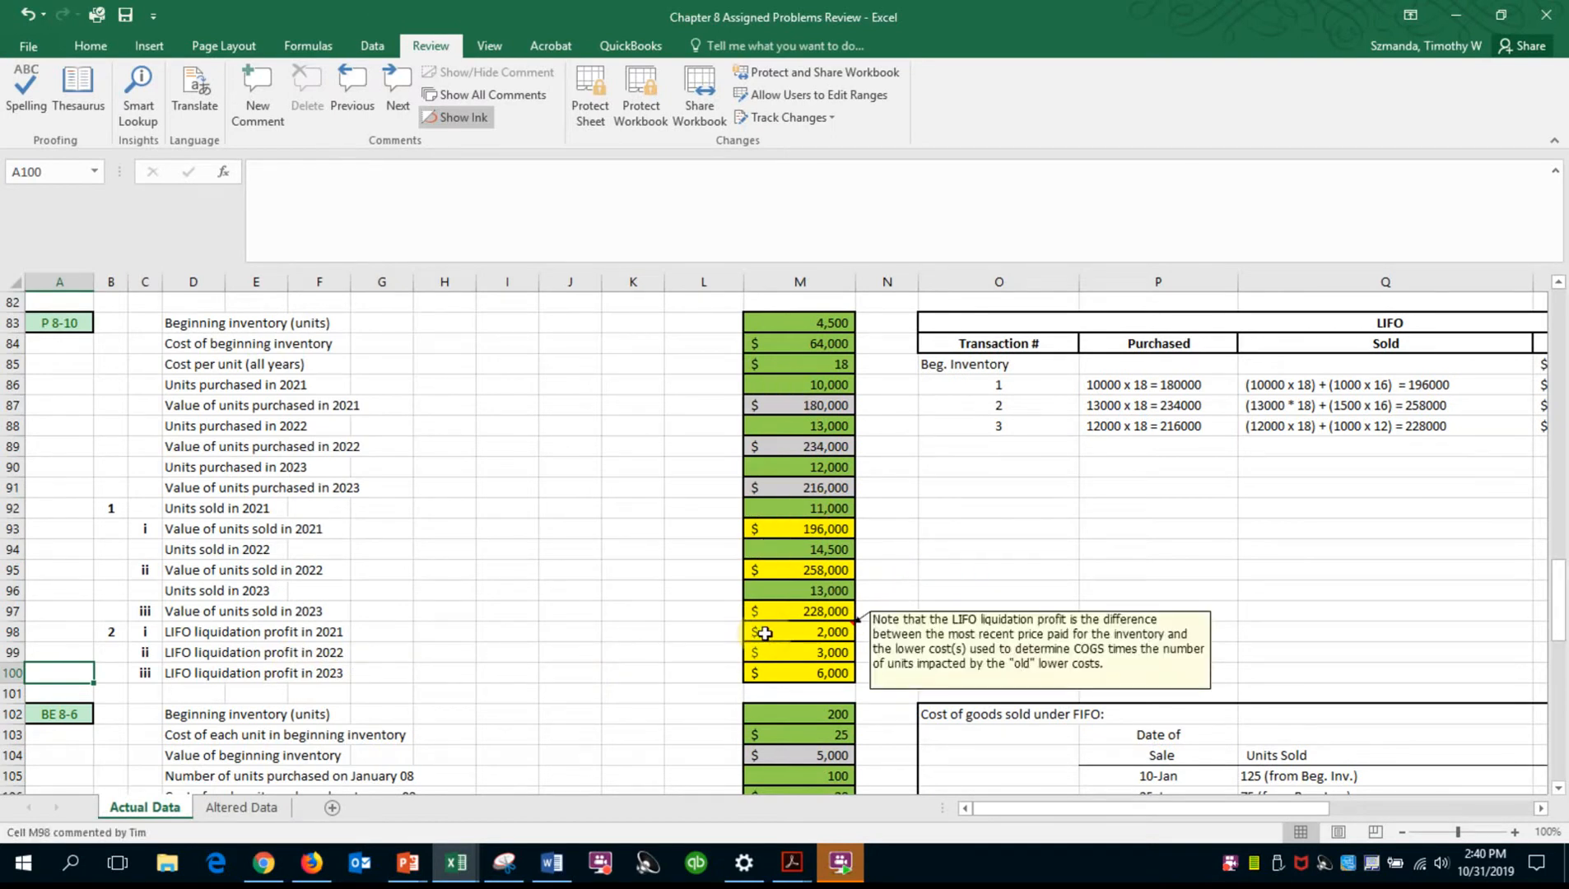
pyautogui.click(188, 635)
pyautogui.moveTo(188, 636); pyautogui.dragTo(960, 652)
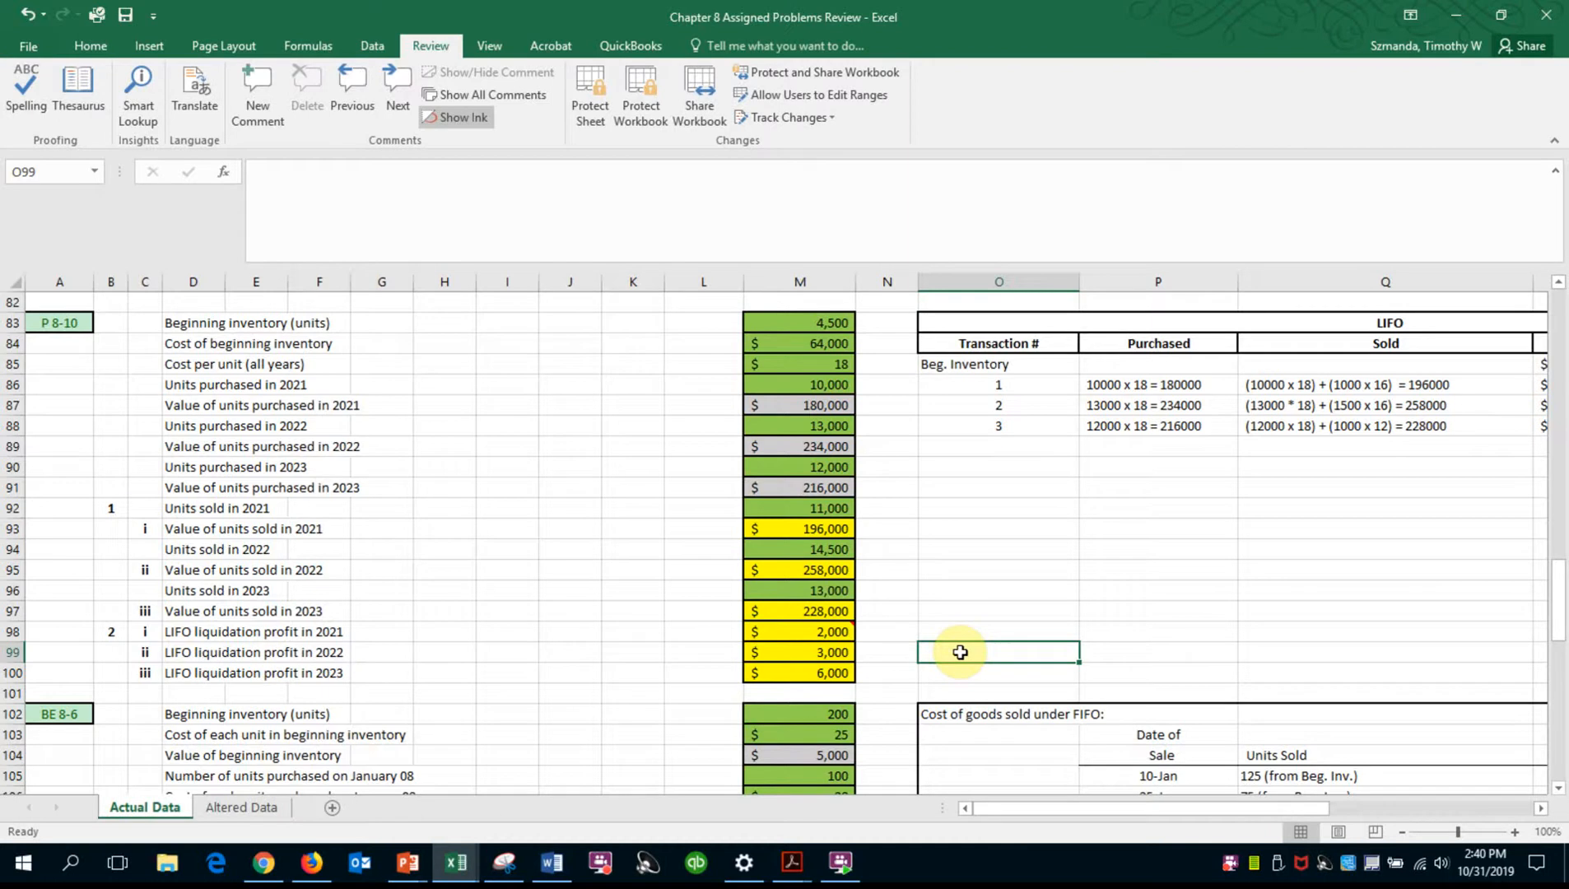
# Compare the Sold and Purchased calculations of transactions 1 to 3 in the P 8-10 LIFO table
pyautogui.moveTo(1030, 806); pyautogui.dragTo(1268, 771)
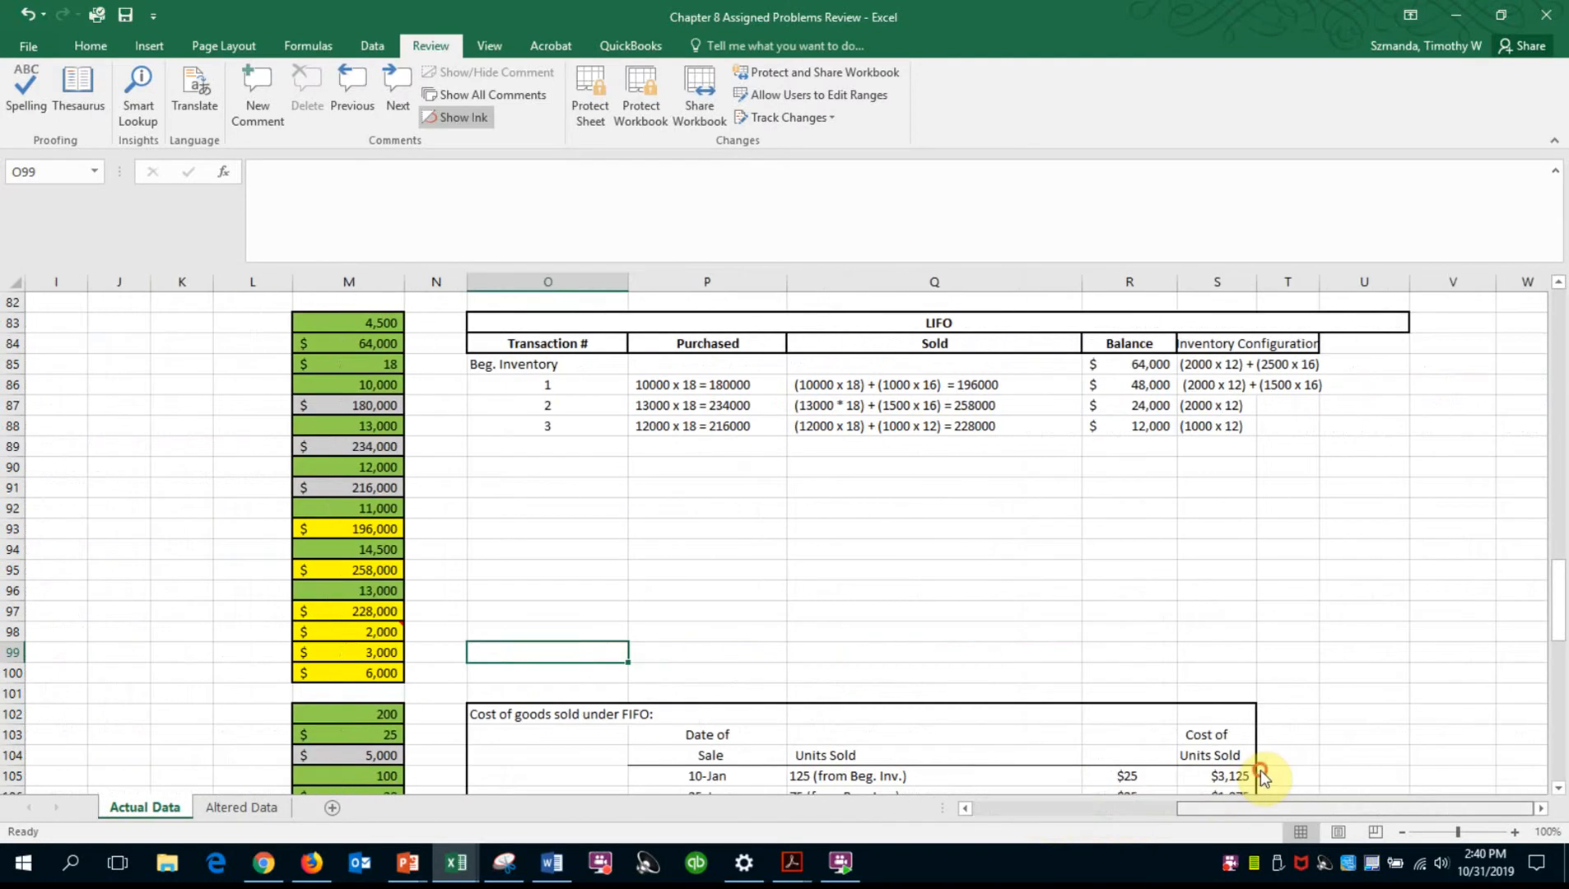
pyautogui.click(845, 383)
pyautogui.click(842, 405)
pyautogui.click(848, 428)
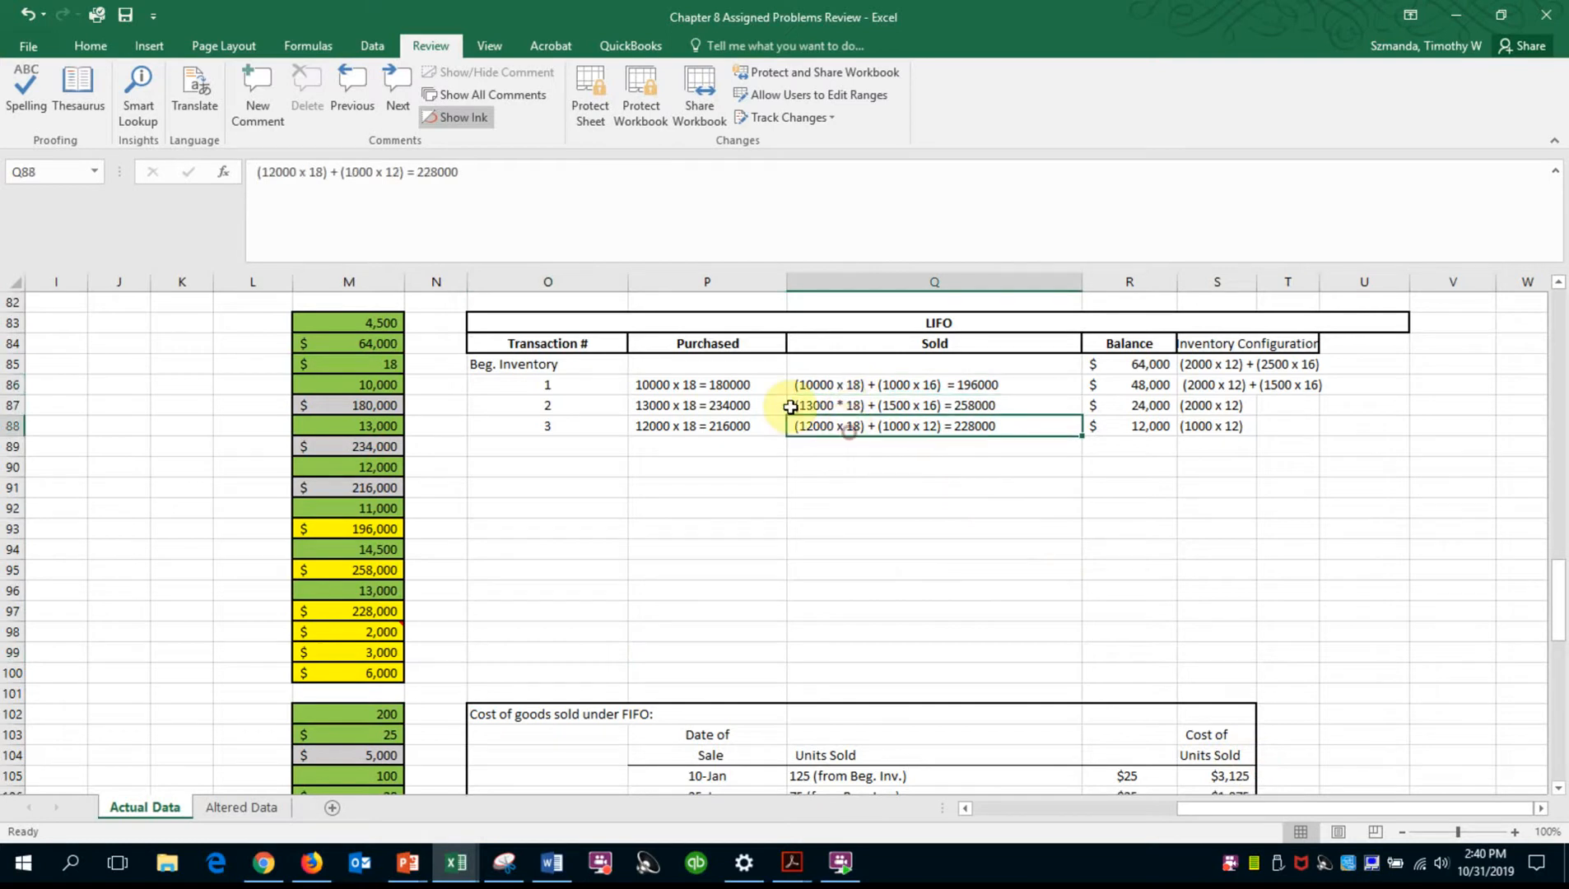
pyautogui.click(691, 385)
pyautogui.click(692, 405)
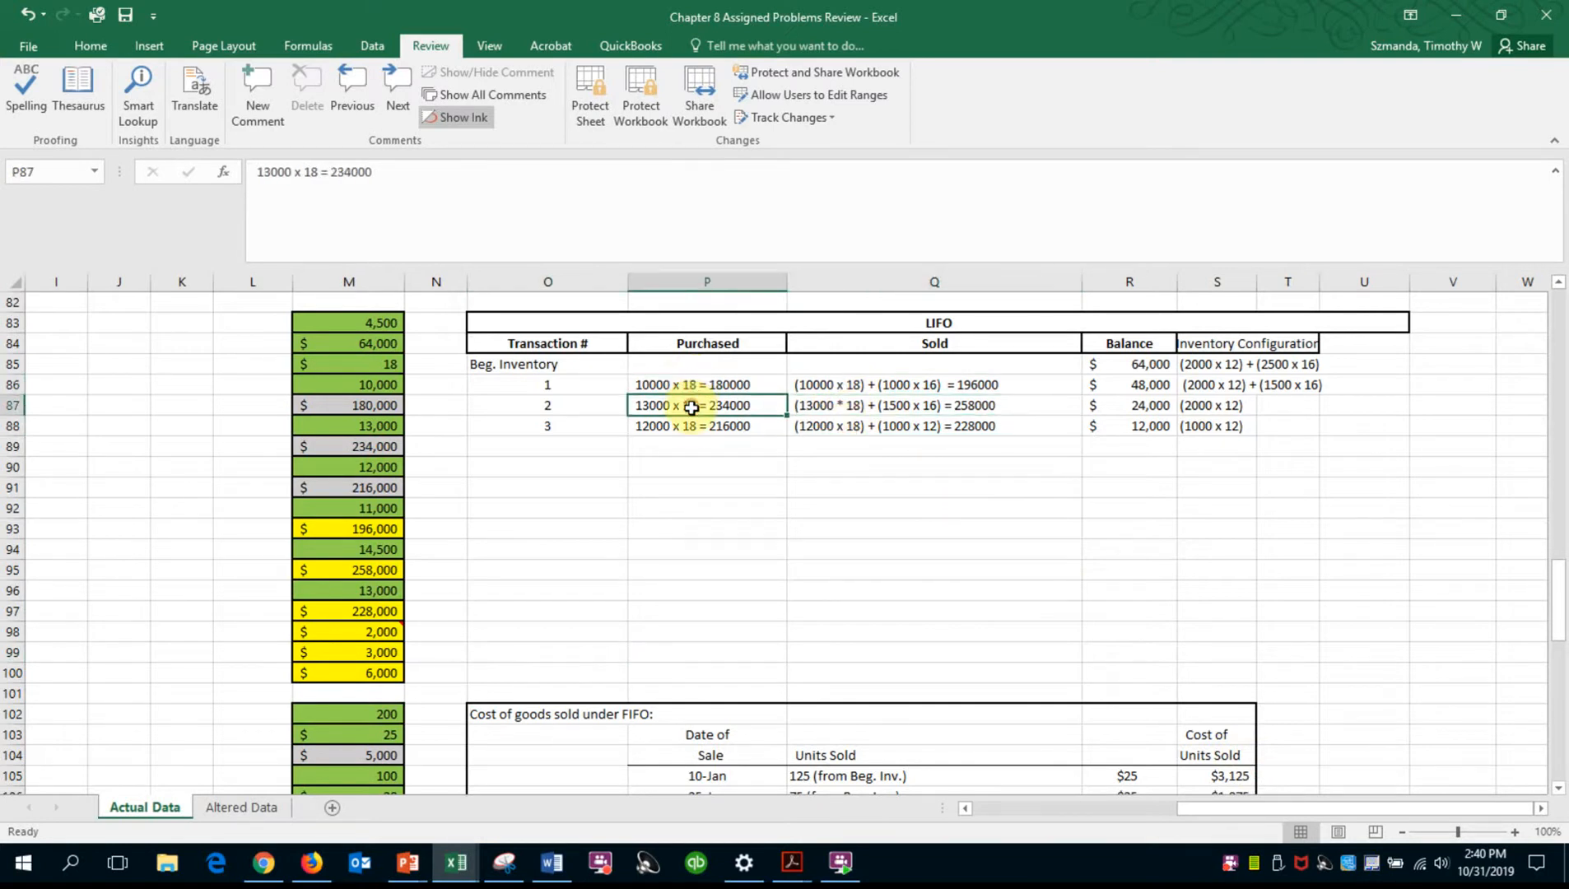
pyautogui.click(691, 427)
pyautogui.click(687, 407)
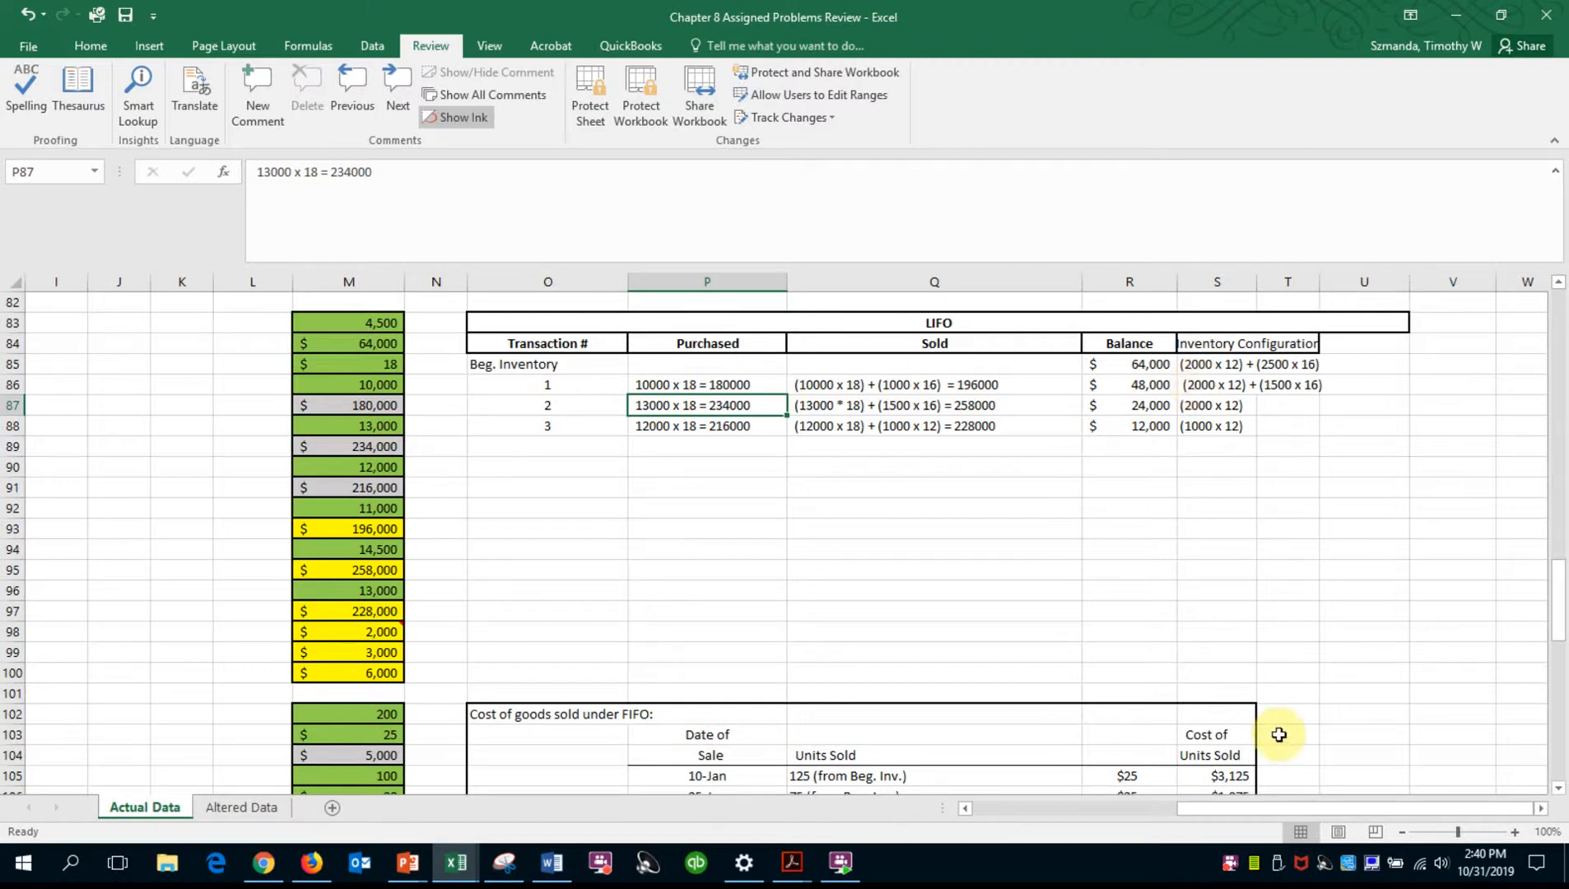
# Inspect the 2021 LIFO liquidation profit formula and its referenced cells against the LIFO table, leaving the formula as is
pyautogui.moveTo(1291, 805); pyautogui.dragTo(898, 827)
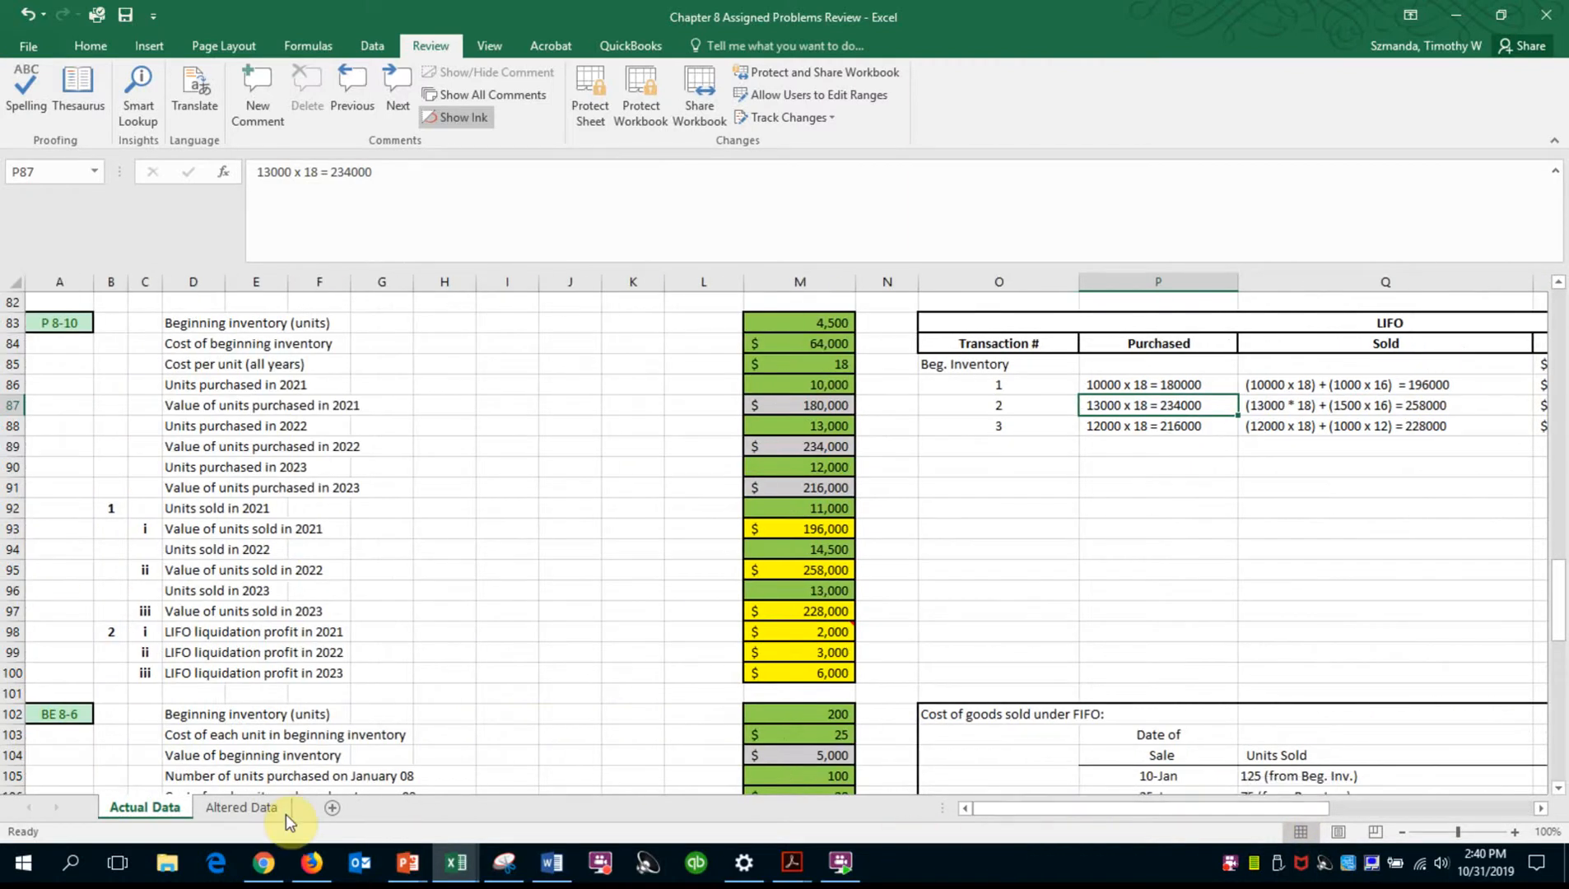
pyautogui.click(176, 641)
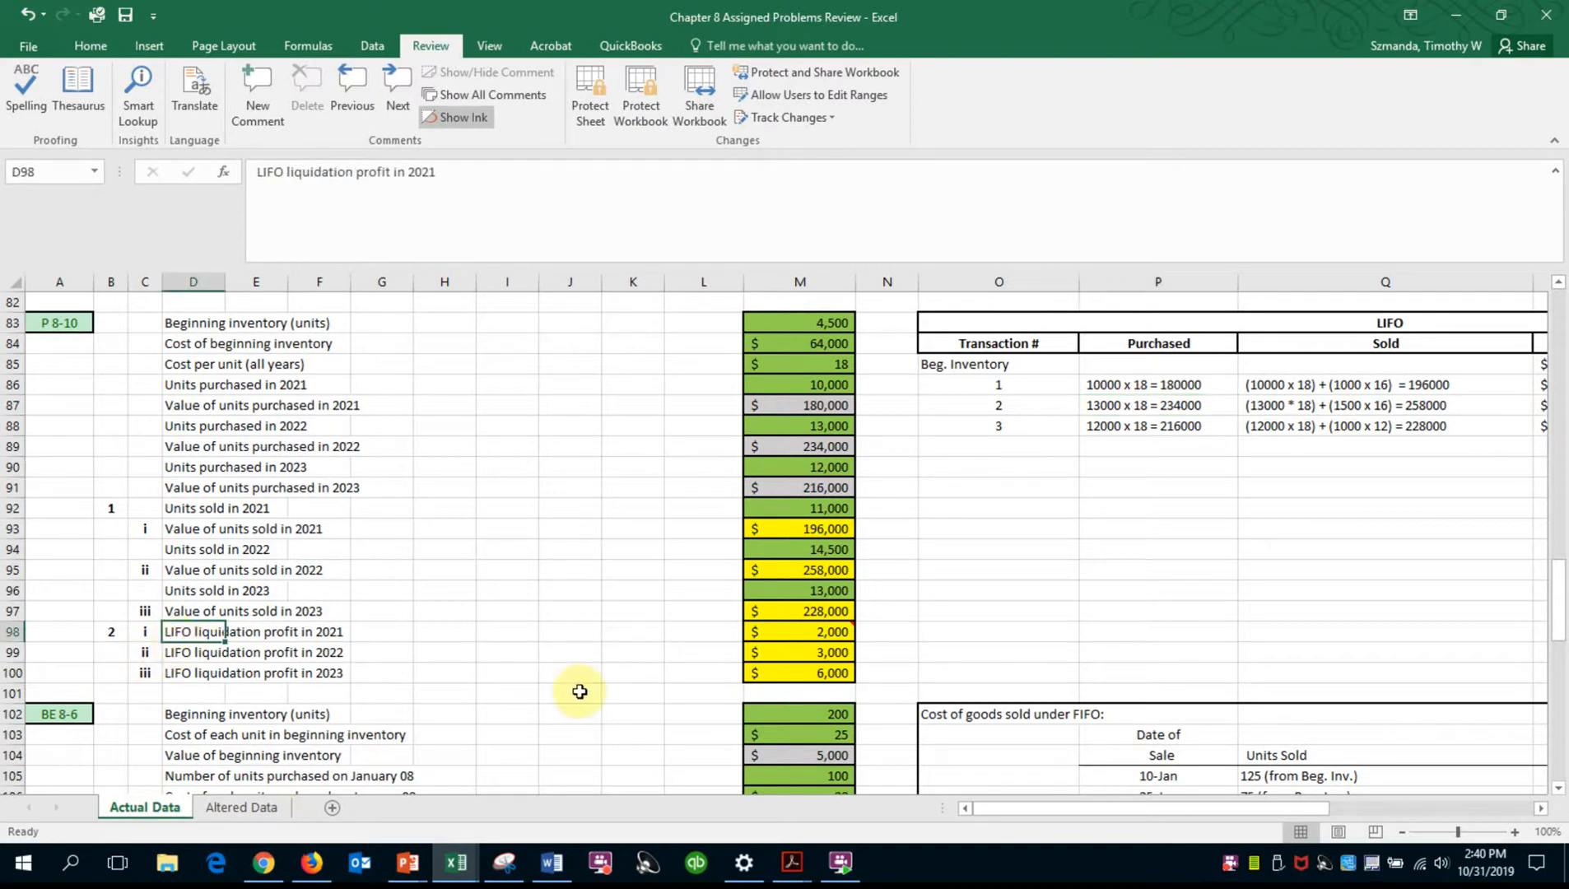
pyautogui.click(822, 633)
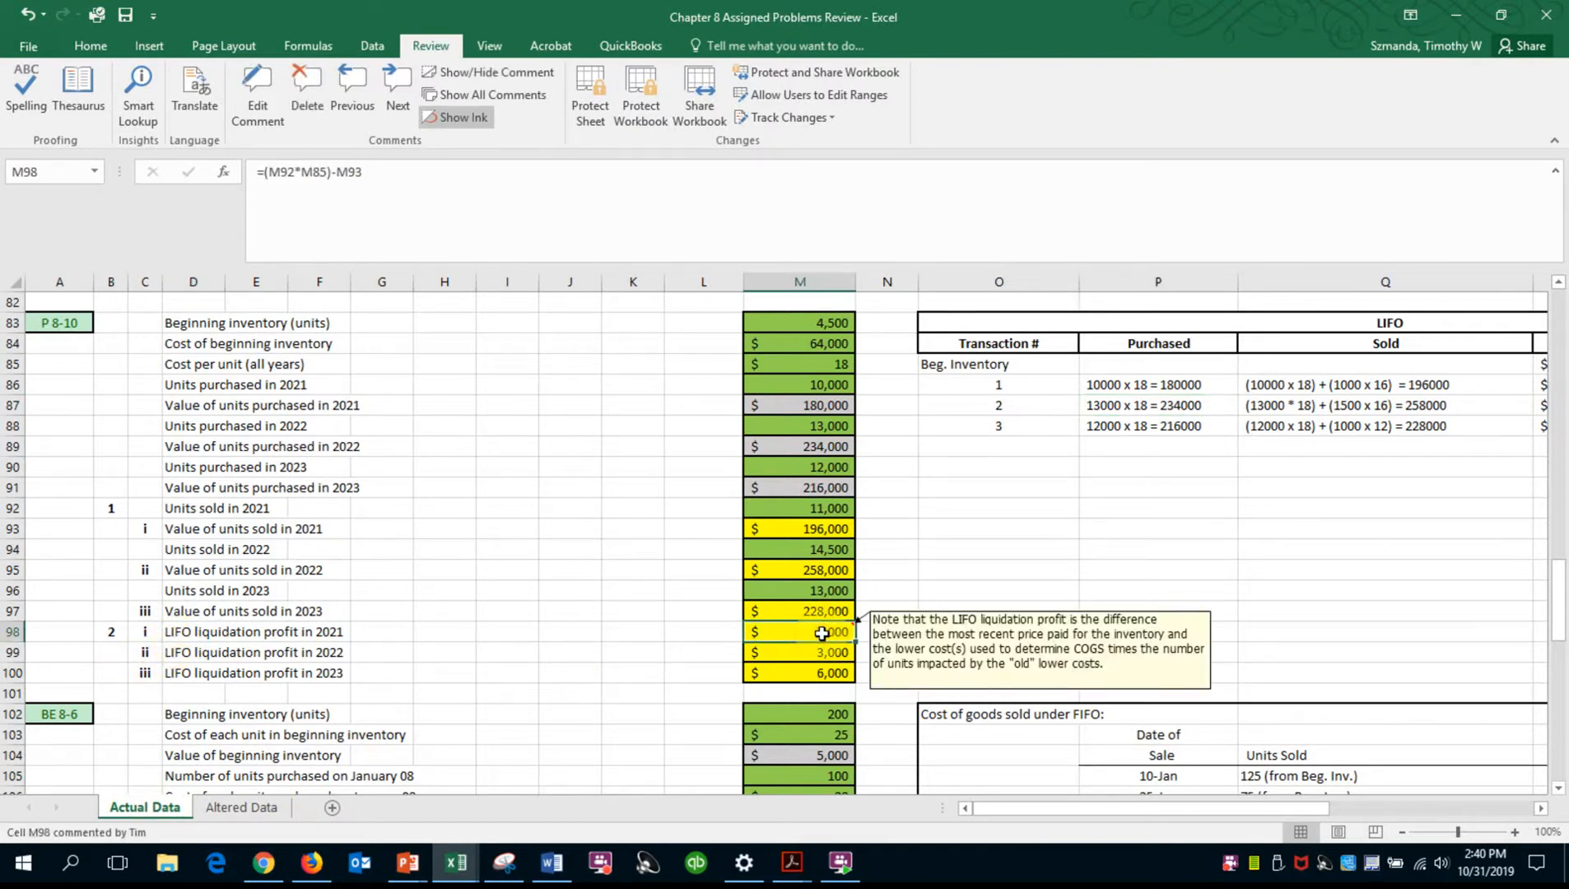
pyautogui.doubleClick(822, 633)
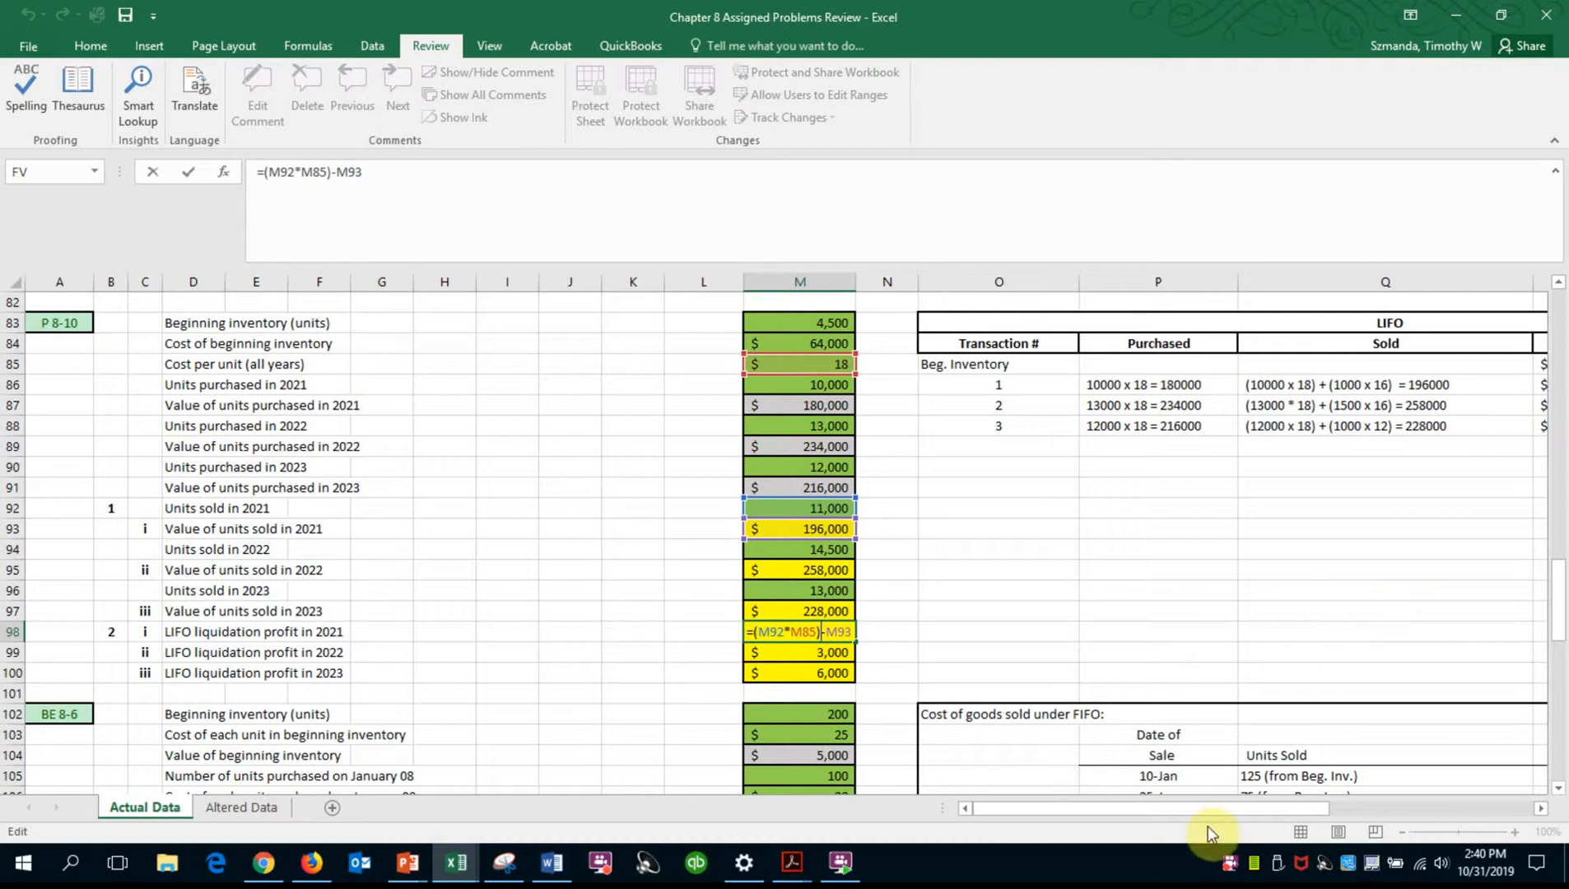
pyautogui.moveTo(1219, 808); pyautogui.dragTo(1392, 814)
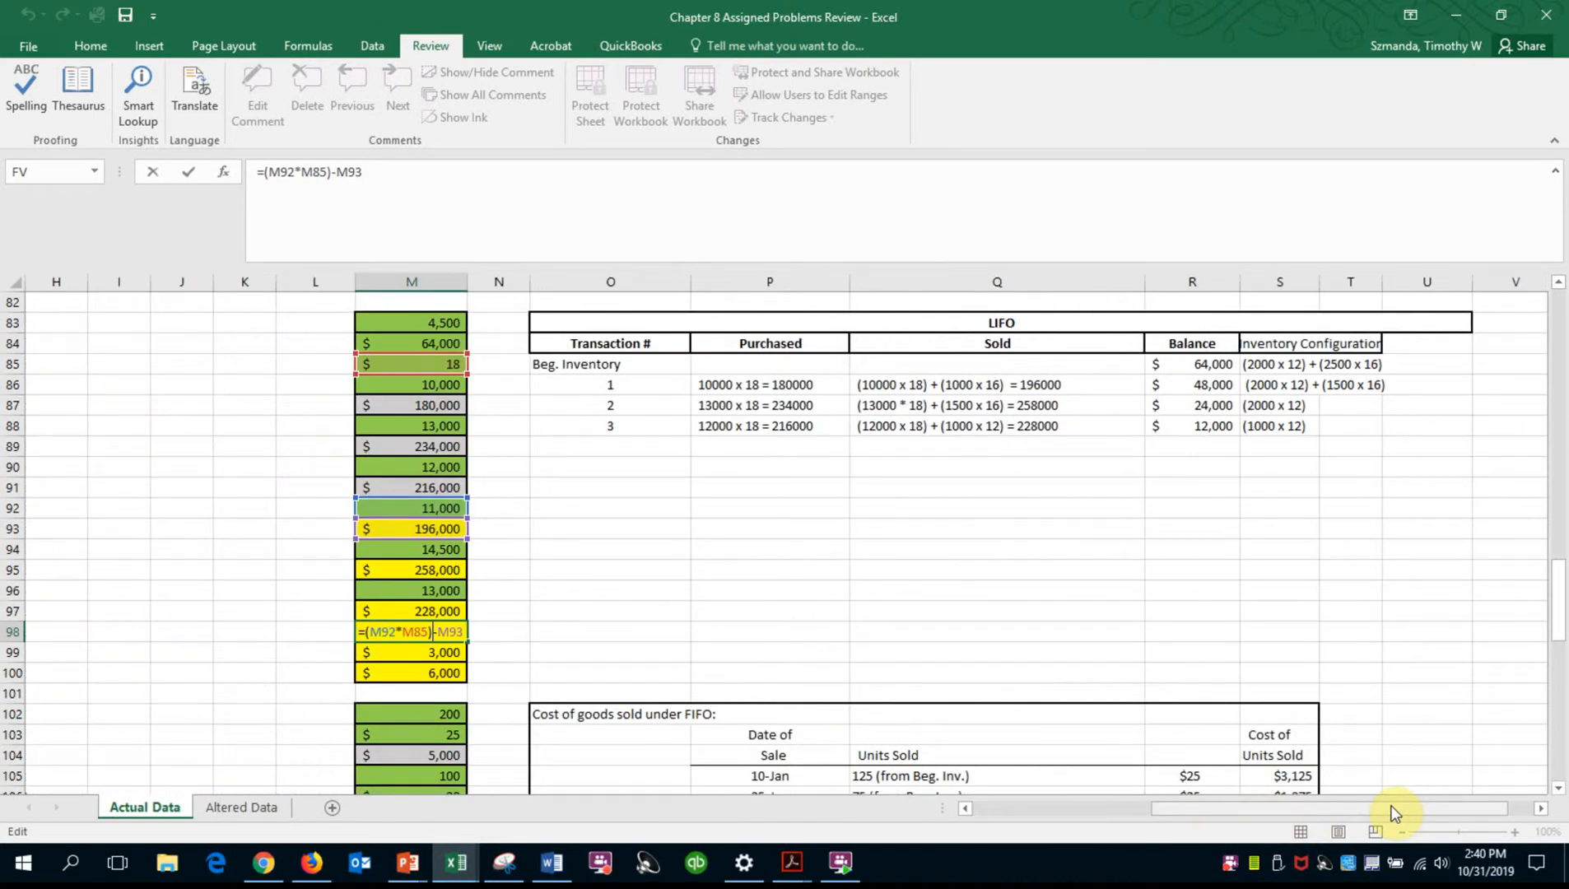
pyautogui.moveTo(1393, 813); pyautogui.dragTo(1419, 813)
pyautogui.press('Return')
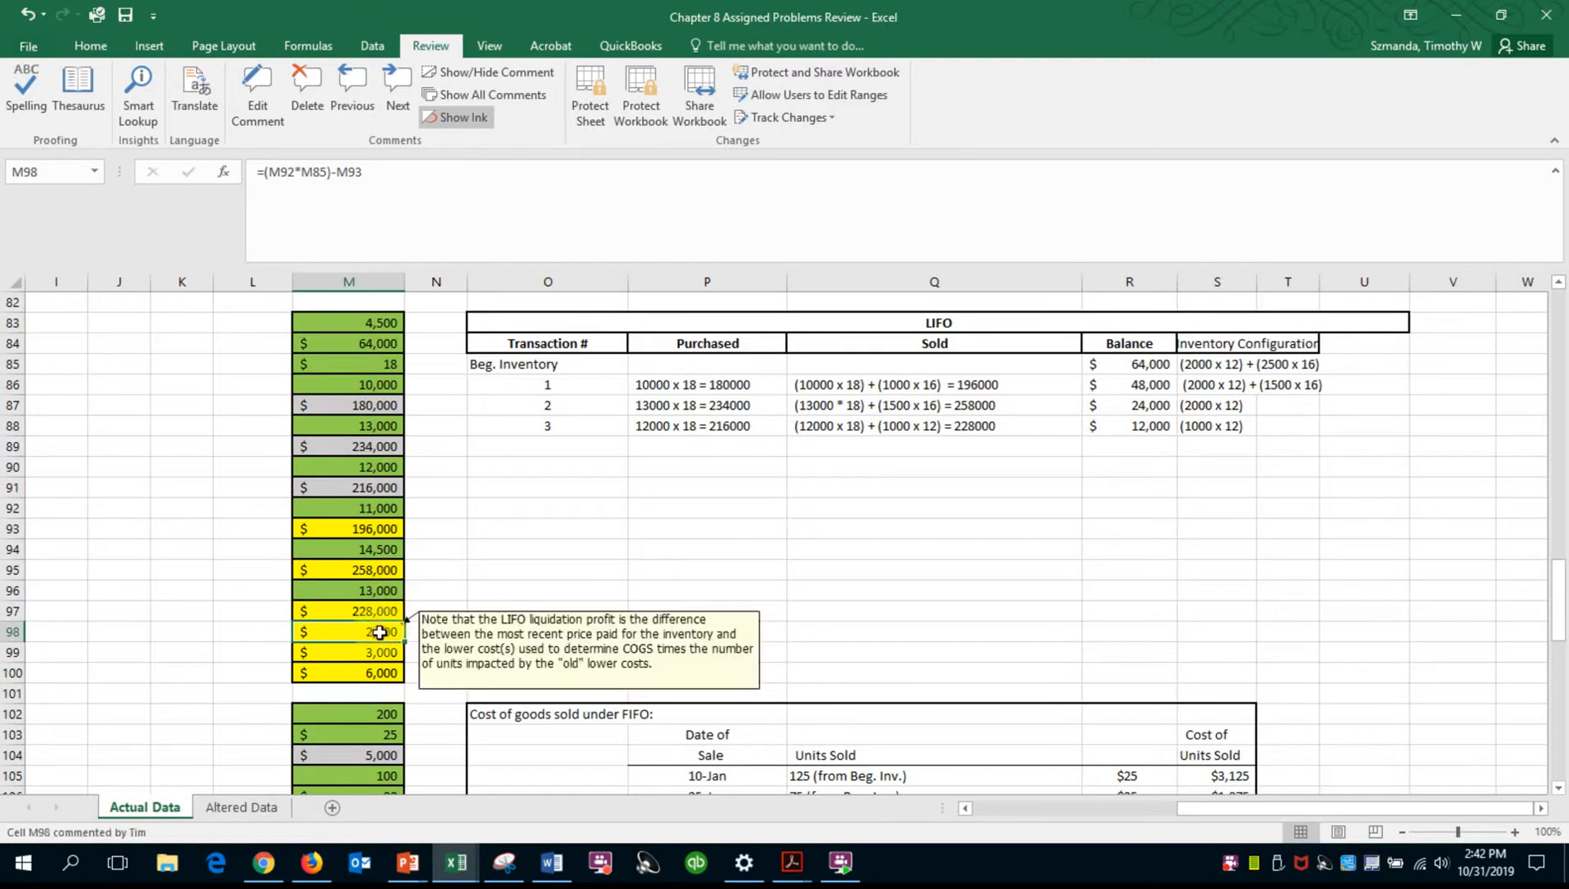
# Check the formulas for the LIFO liquidation profit in 2022 and in 2023
pyautogui.press('Left')
pyautogui.press('Left')
pyautogui.press('Left')
pyautogui.press('Left')
pyautogui.press('Left')
pyautogui.press('Left')
pyautogui.press('Left')
pyautogui.press('Left')
pyautogui.press('Left')
pyautogui.press('Left')
pyautogui.press('Left')
pyautogui.press('Left')
pyautogui.click(780, 656)
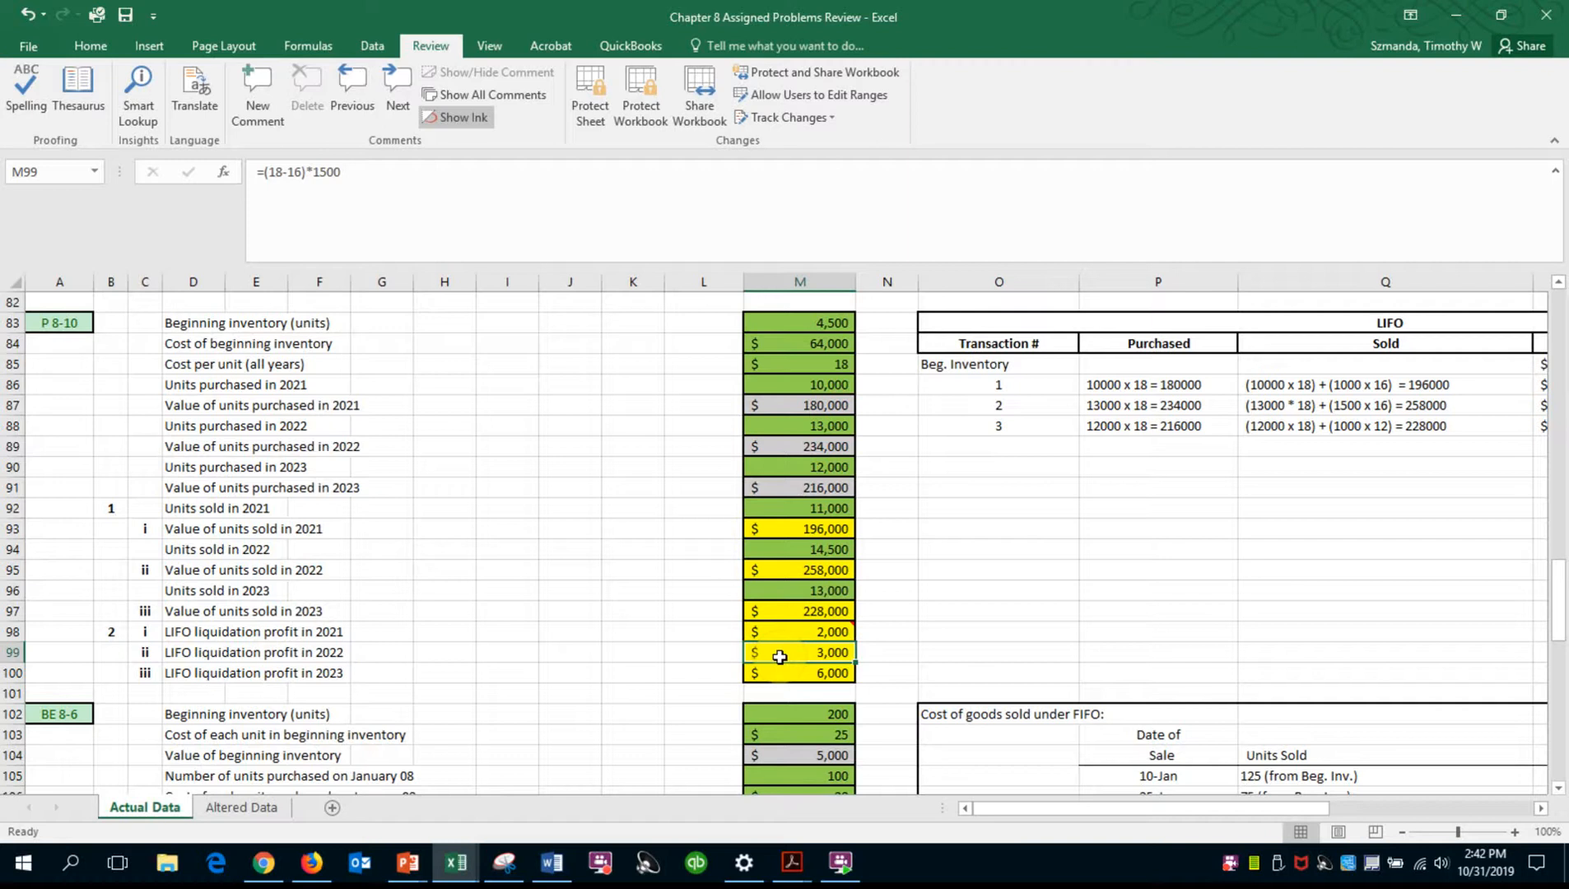
pyautogui.click(800, 680)
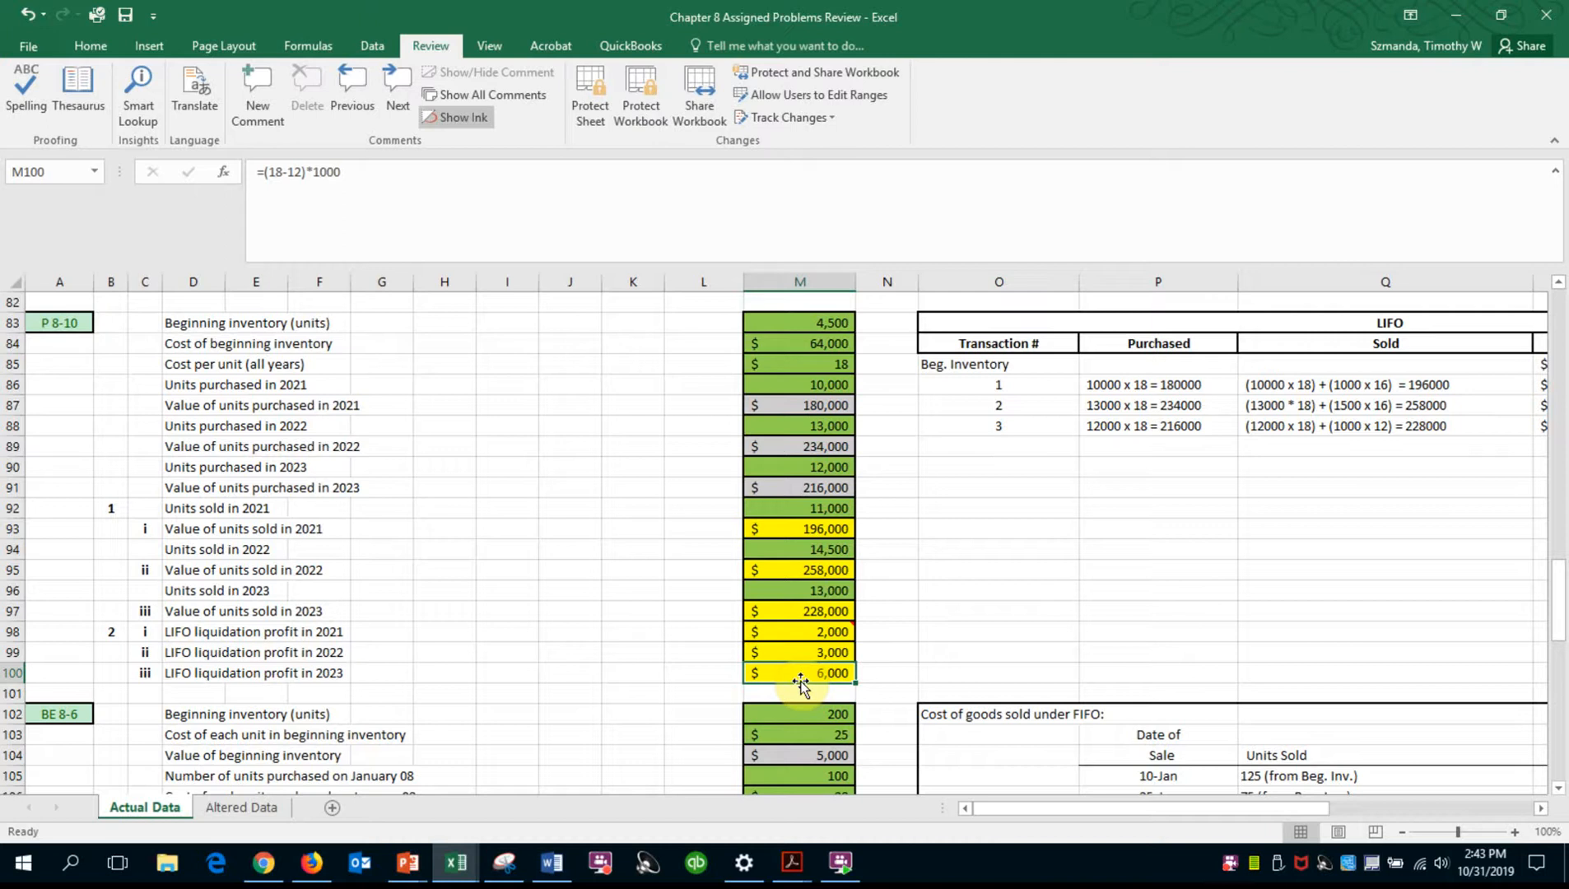
# Go down to the BE 8-6 problem and view its data beside the FIFO cost of goods sold table
pyautogui.moveTo(905, 673); pyautogui.dragTo(919, 659)
pyautogui.press('Down')
pyautogui.press('Down')
pyautogui.press('Down')
pyautogui.press('Down')
pyautogui.press('Down')
pyautogui.press('Down')
pyautogui.press('Down')
pyautogui.press('Down')
pyautogui.press('Down')
pyautogui.press('Down')
pyautogui.press('Down')
pyautogui.press('Down')
pyautogui.press('Down')
pyautogui.press('Down')
pyautogui.press('Down')
pyautogui.press('Down')
pyautogui.press('Down')
pyautogui.press('Down')
pyautogui.press('Down')
pyautogui.press('Down')
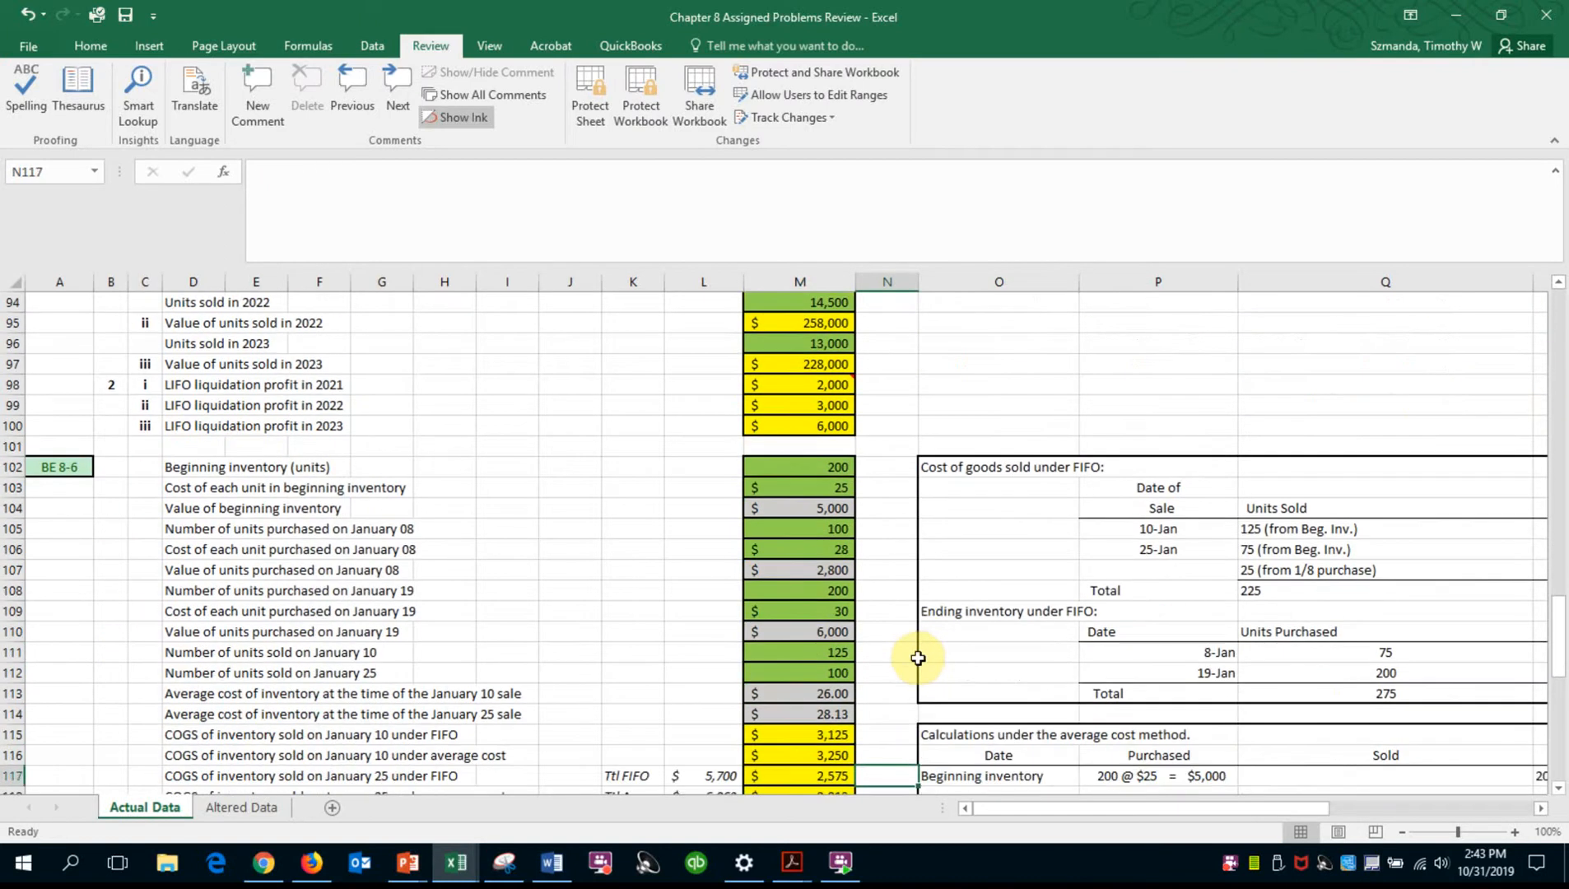
# Return to P 8-10 and review the LIFO liquidation profit values for 2021, 2022 and 2023
pyautogui.press('Down')
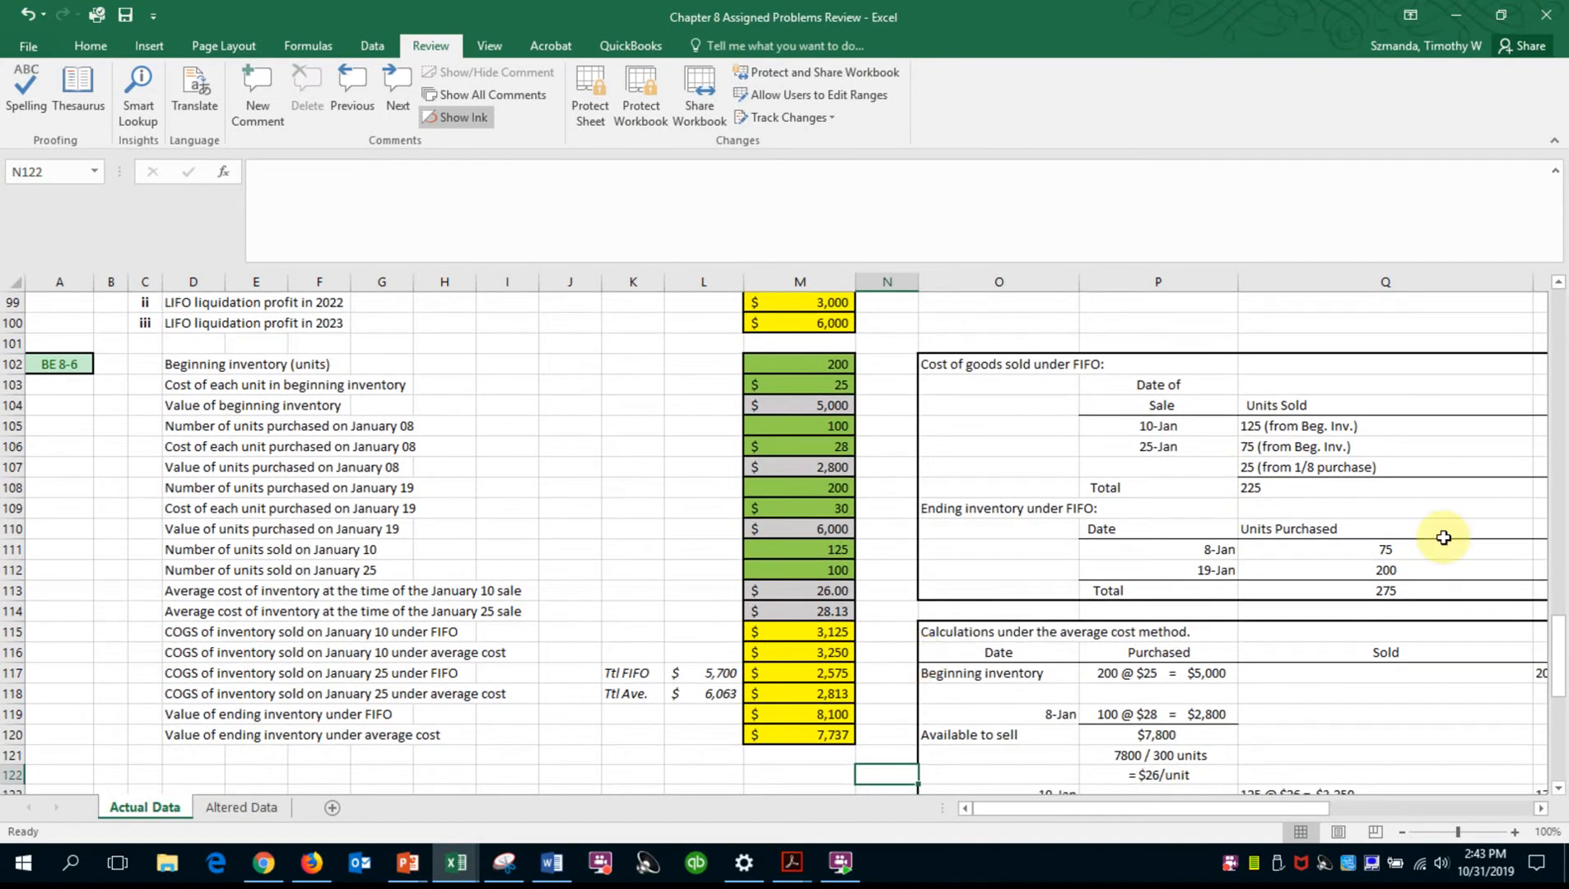
pyautogui.moveTo(1559, 659); pyautogui.dragTo(1560, 591)
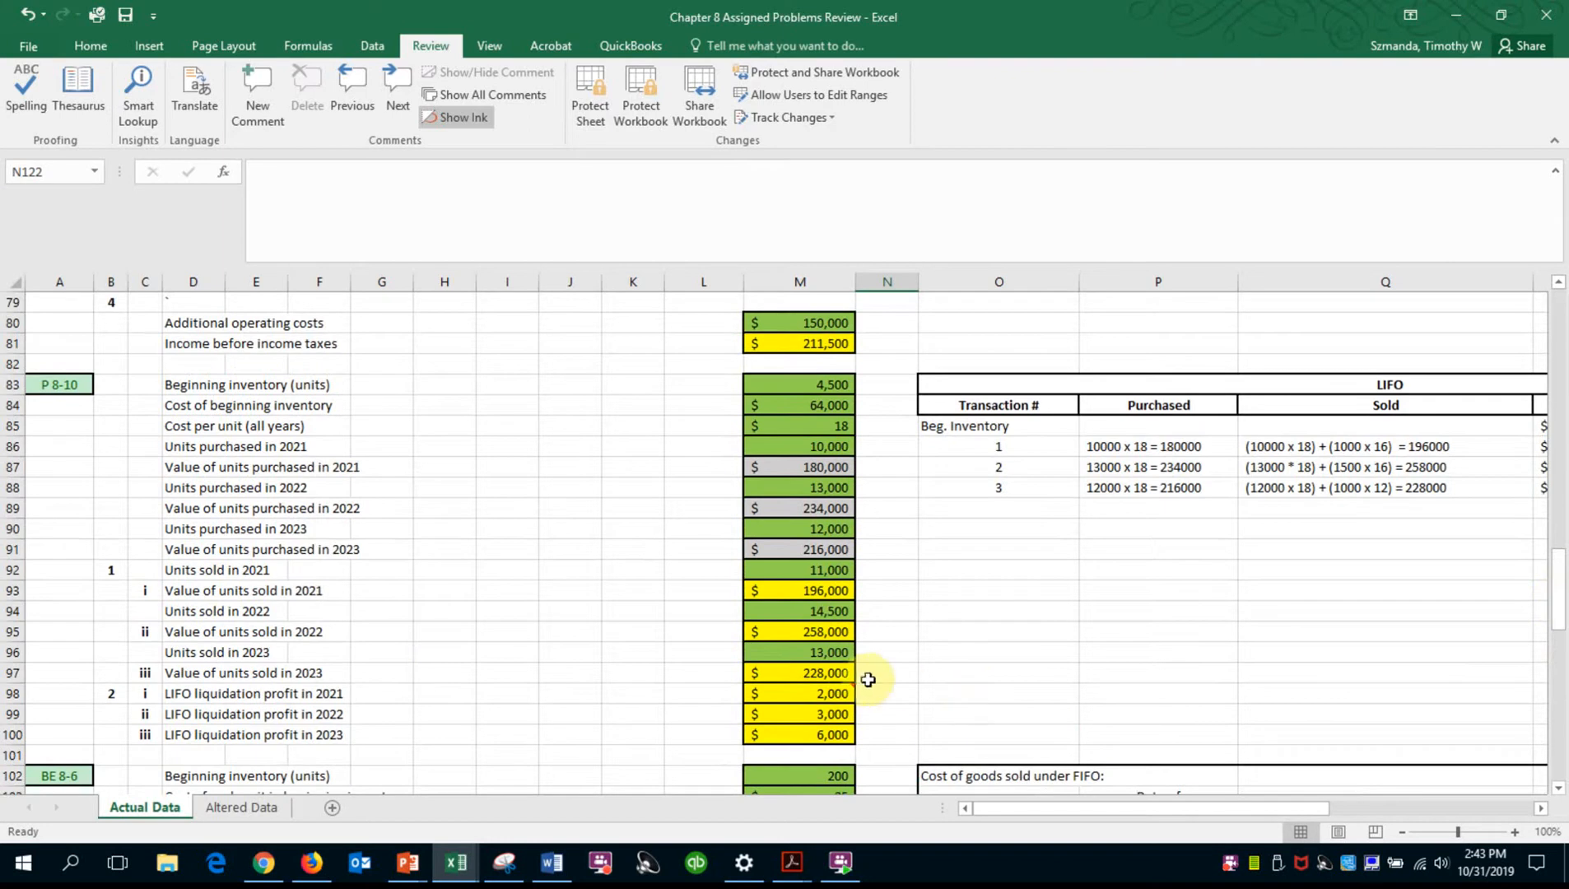
pyautogui.moveTo(788, 694)
pyautogui.moveTo(788, 694); pyautogui.dragTo(789, 732)
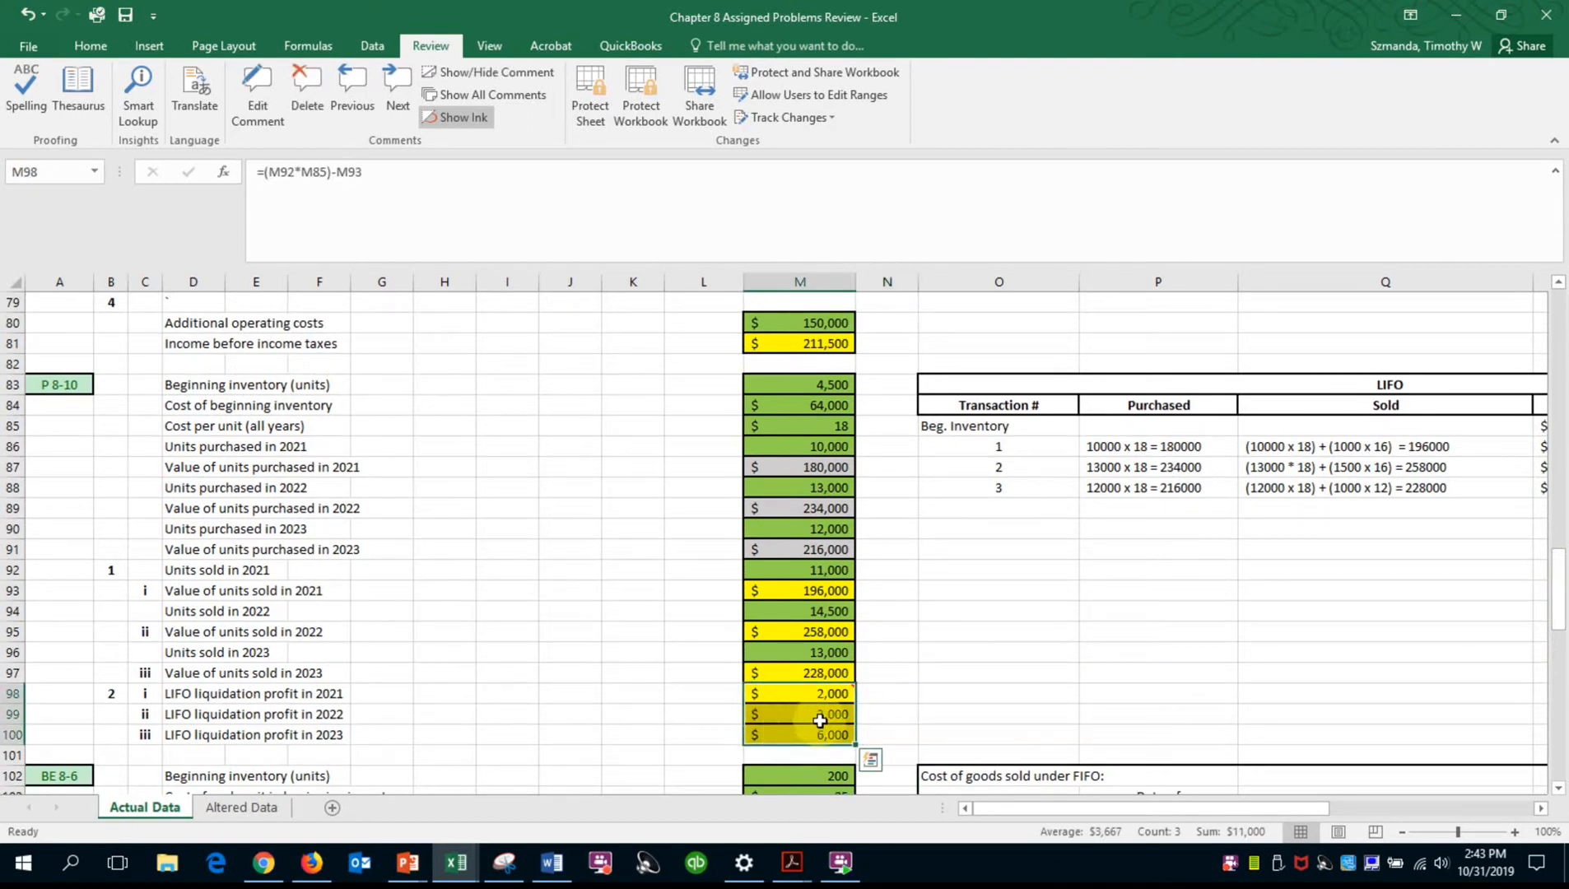
pyautogui.click(905, 697)
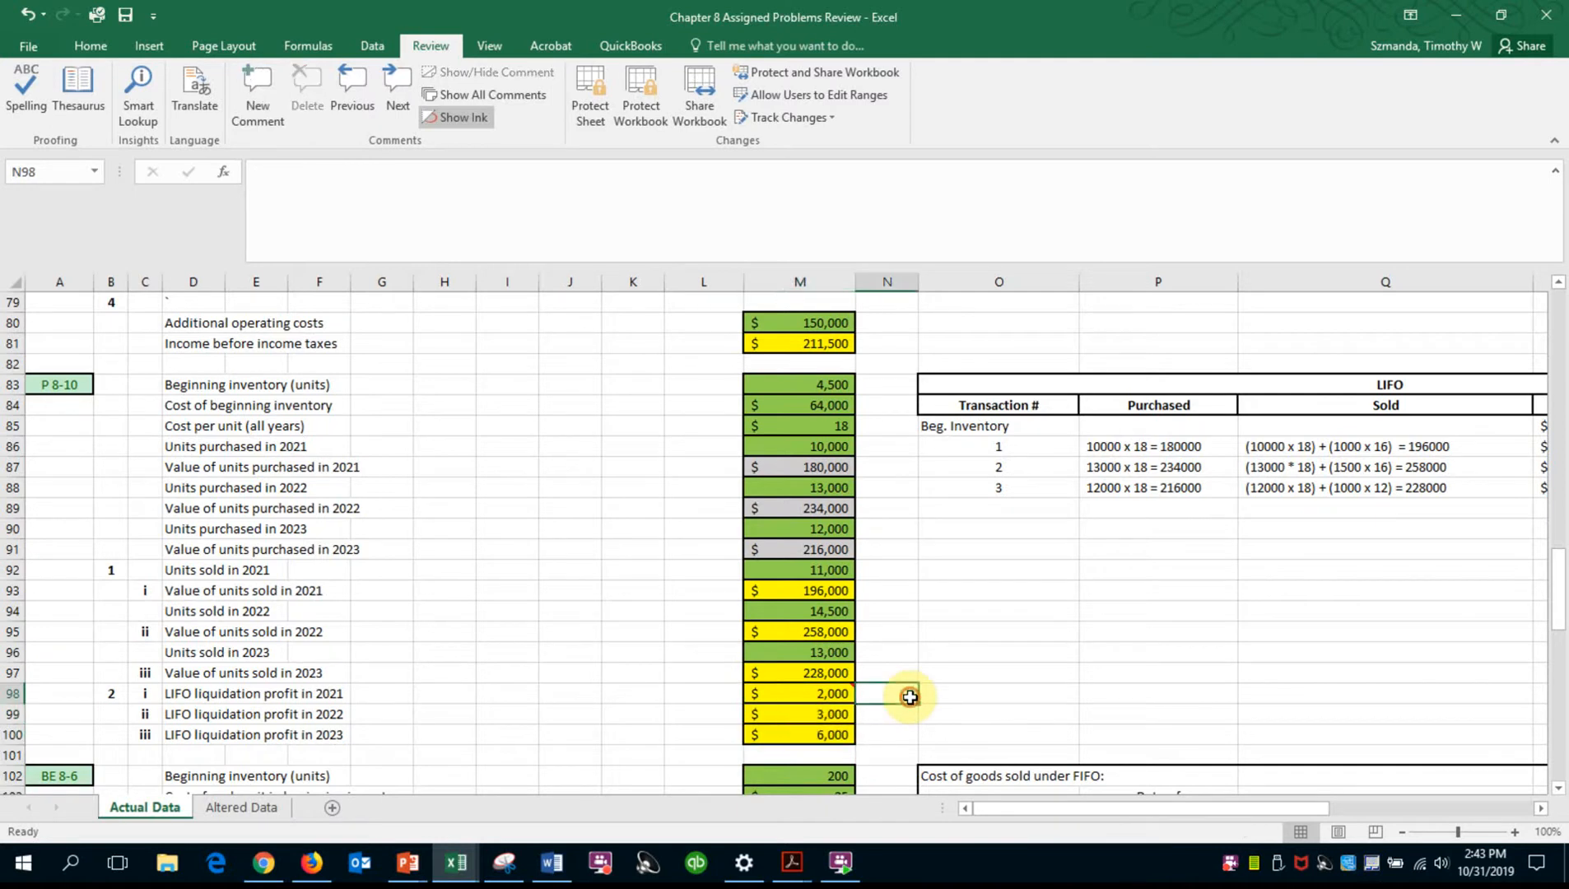
# Go down to BE 8-6 and examine the FIFO cost of goods sold and ending inventory tables across all their columns
pyautogui.press('Down')
pyautogui.press('Down')
pyautogui.press('Down')
pyautogui.press('Down')
pyautogui.press('Down')
pyautogui.press('Down')
pyautogui.press('Down')
pyautogui.press('Down')
pyautogui.press('Down')
pyautogui.press('Down')
pyautogui.press('Down')
pyautogui.press('Down')
pyautogui.press('Down')
pyautogui.press('Down')
pyautogui.press('Down')
pyautogui.press('Down')
pyautogui.press('Down')
pyautogui.press('Down')
pyautogui.press('Down')
pyautogui.press('Down')
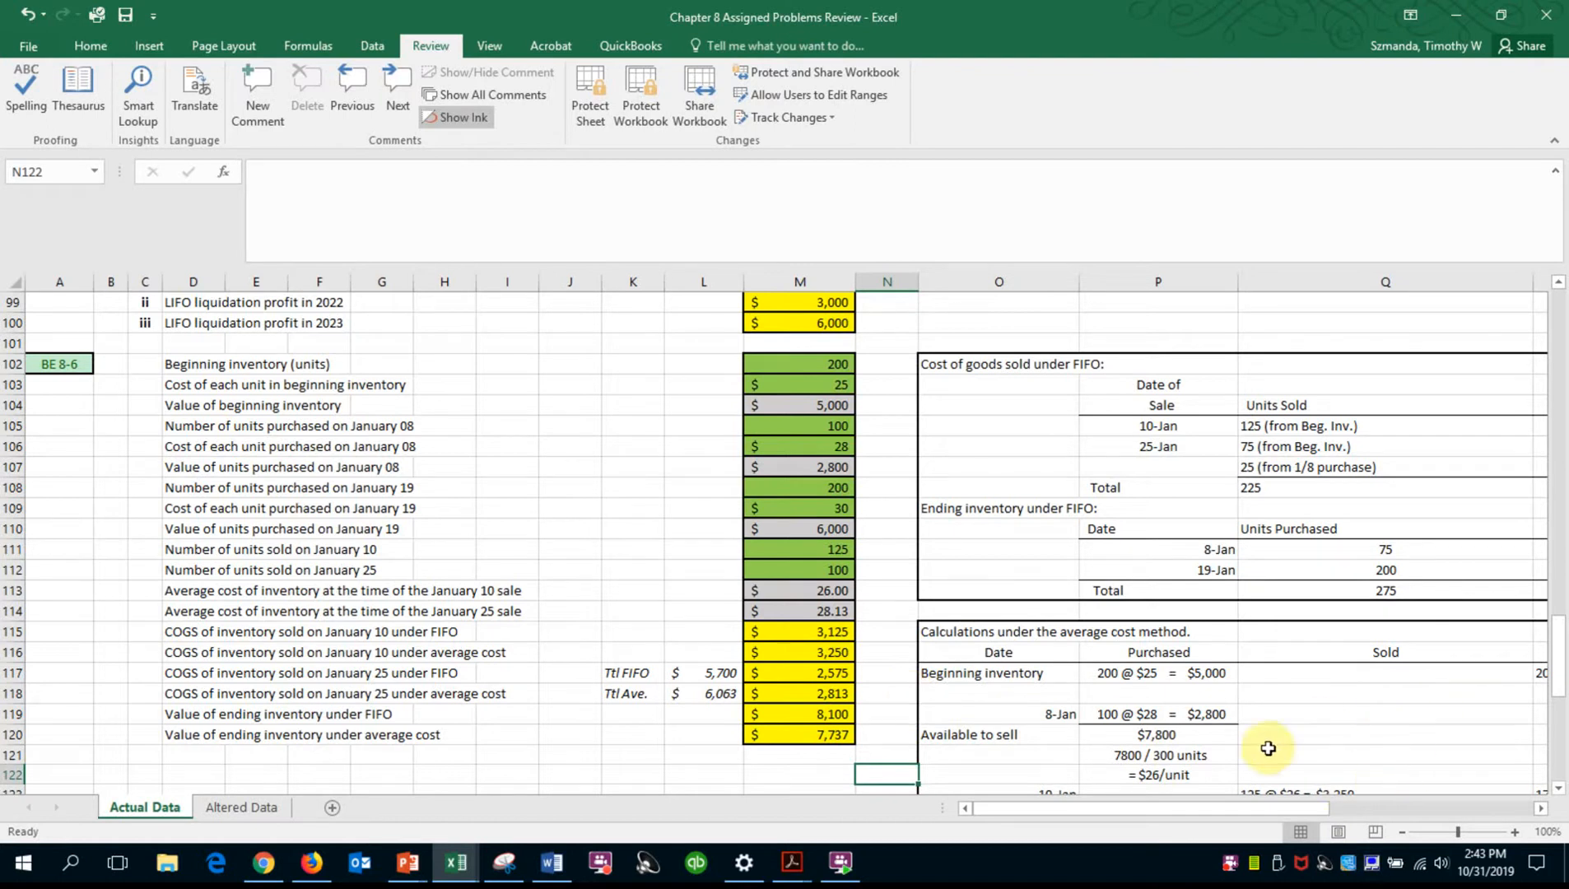
pyautogui.moveTo(1251, 805); pyautogui.dragTo(1433, 802)
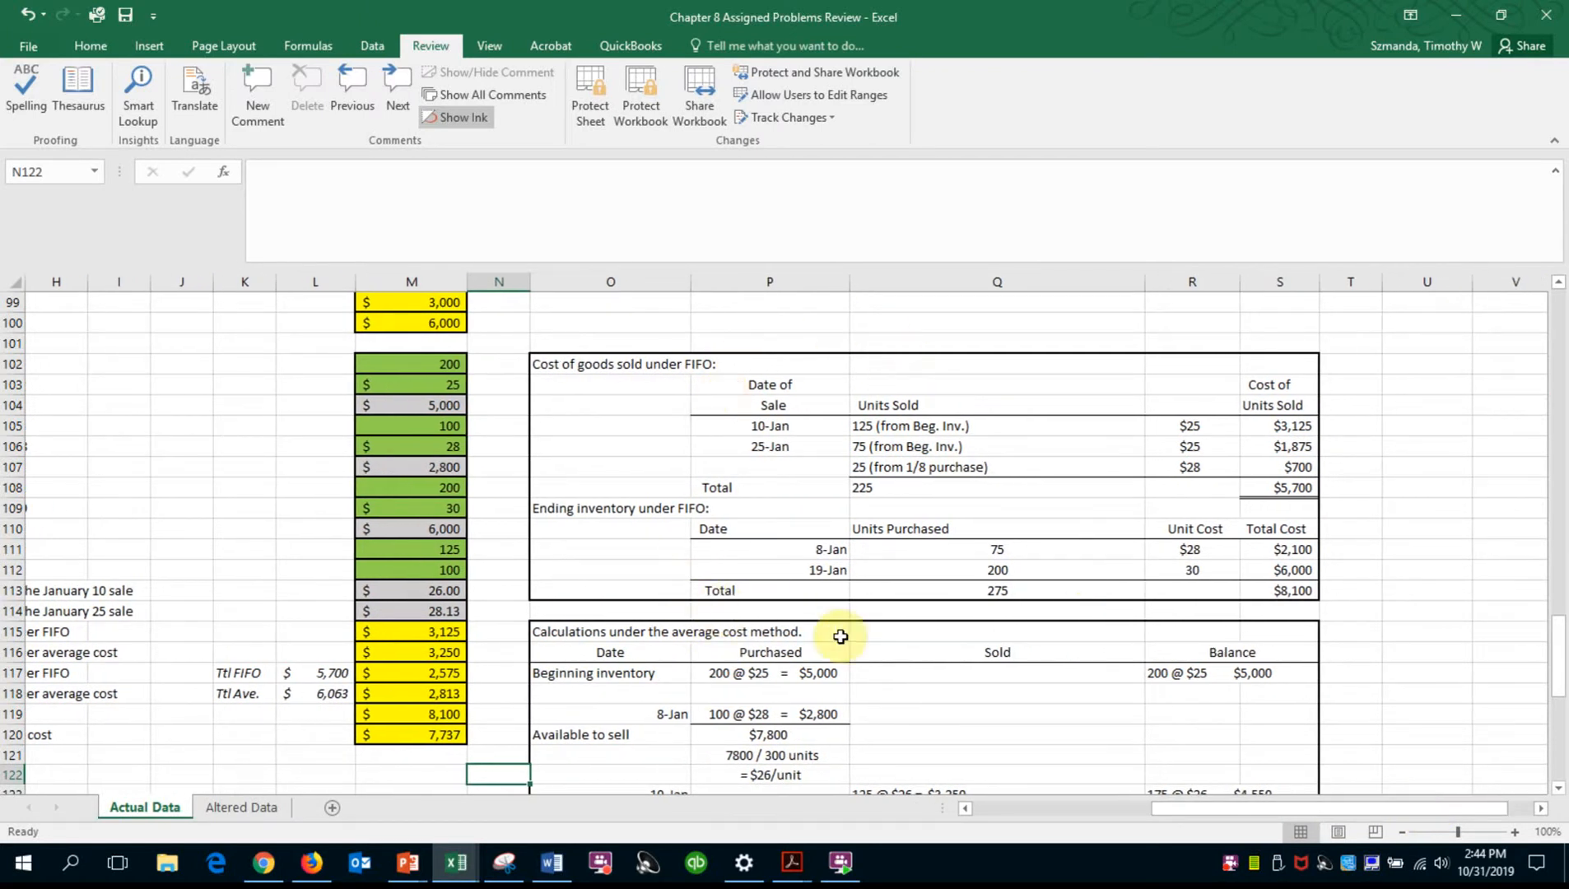
pyautogui.moveTo(1559, 672)
pyautogui.mouseDown()
pyautogui.moveTo(1559, 702)
pyautogui.moveTo(1556, 654)
pyautogui.moveTo(1555, 677)
pyautogui.mouseUp()
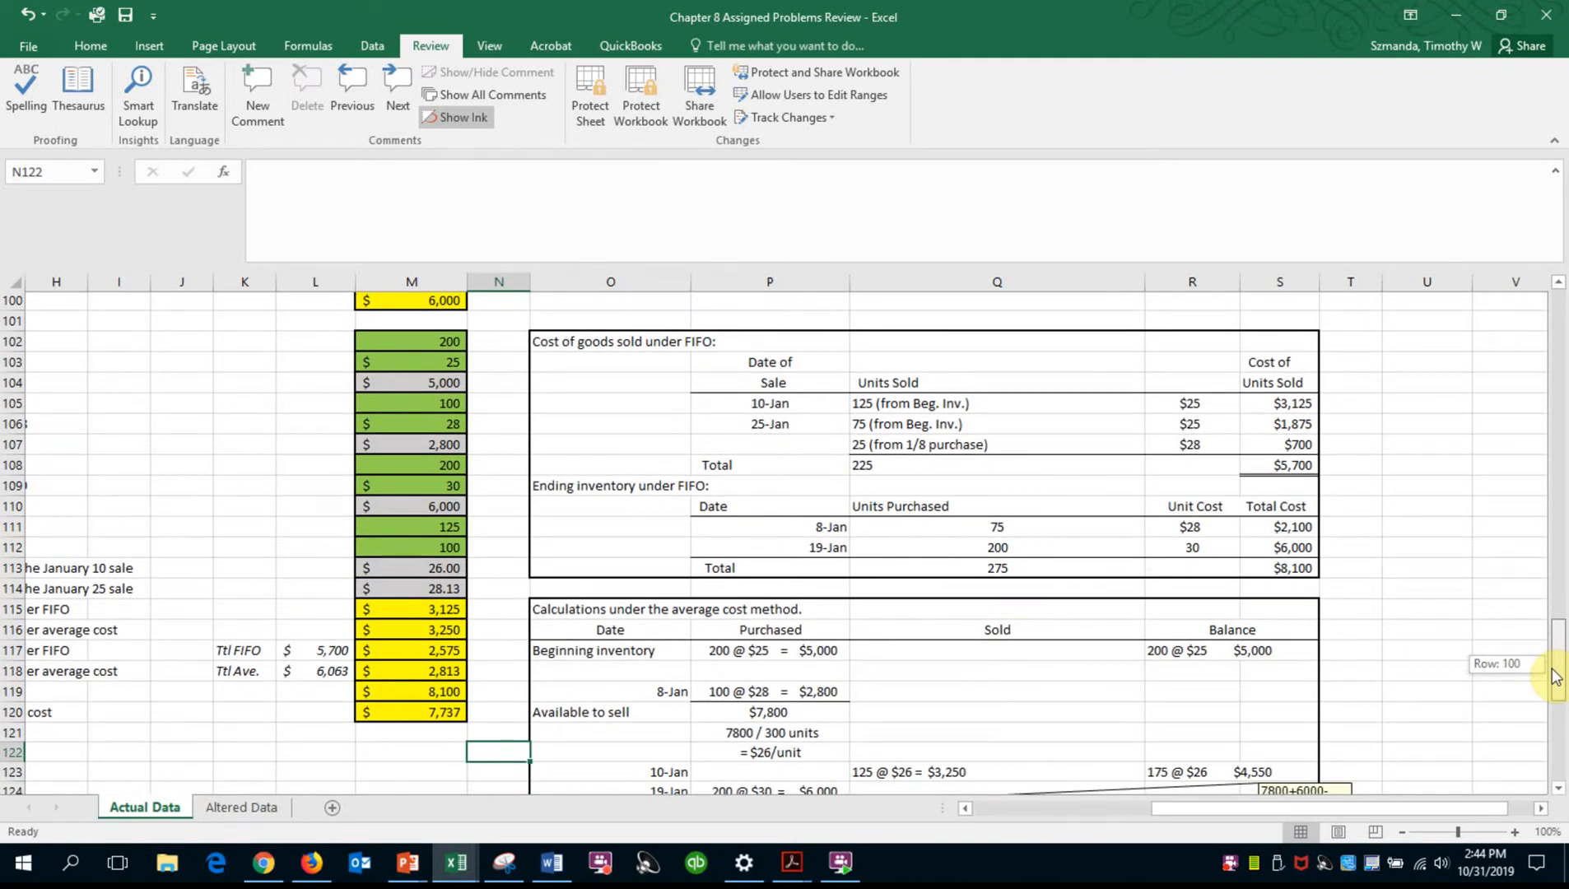
pyautogui.moveTo(1554, 677); pyautogui.dragTo(1554, 679)
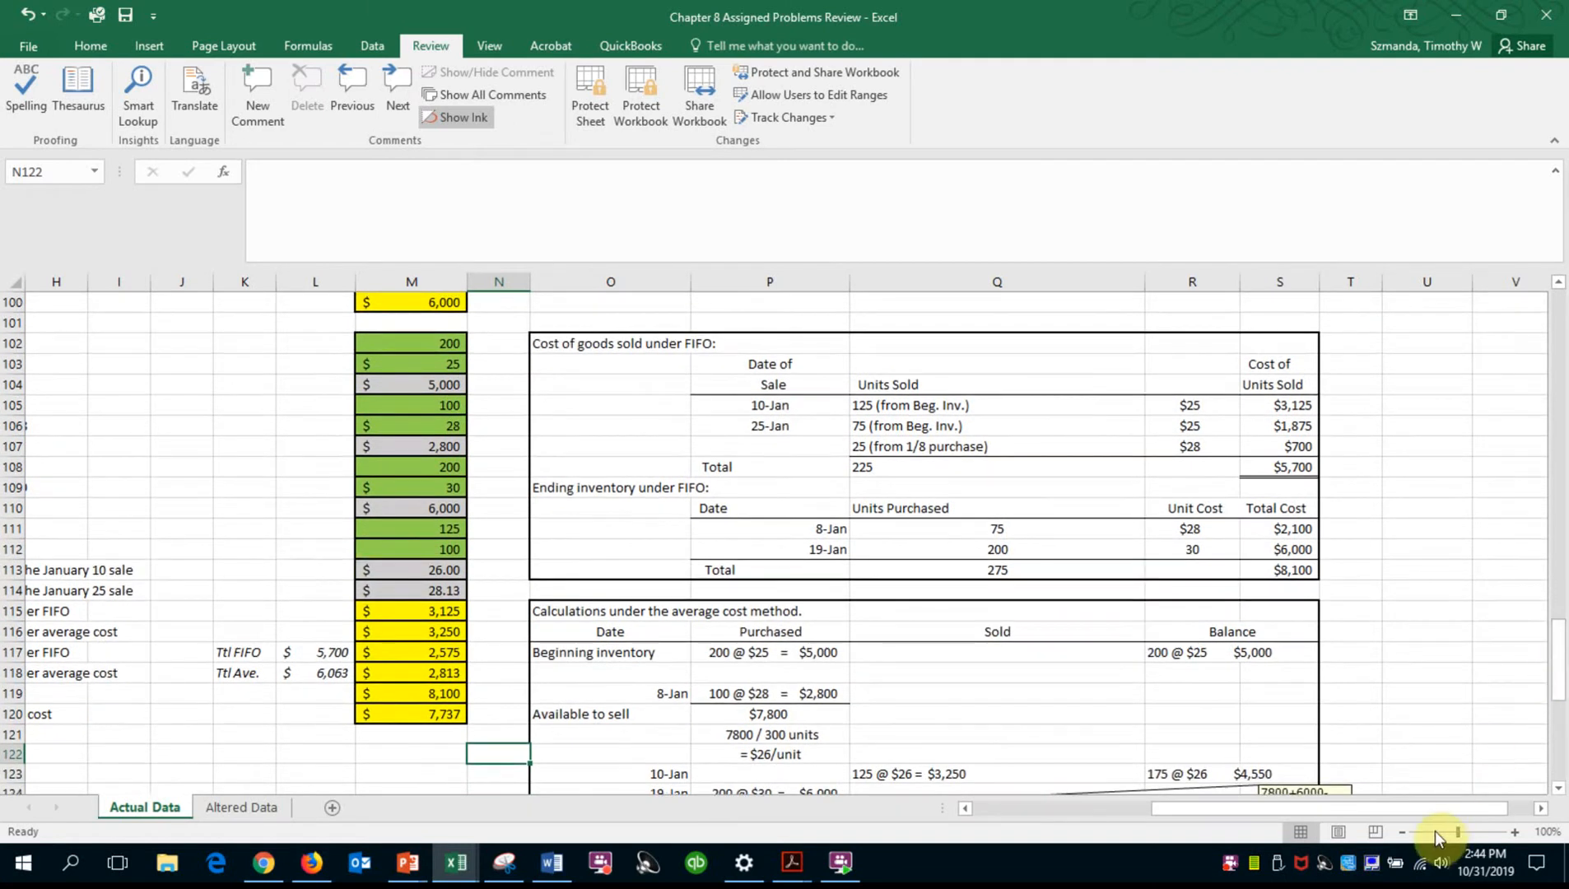
# Examine the January 8 purchase, the amount available to sell and the January 10 sale in the average cost calculations
pyautogui.moveTo(1417, 811); pyautogui.dragTo(1384, 812)
pyautogui.moveTo(1556, 643); pyautogui.dragTo(1559, 690)
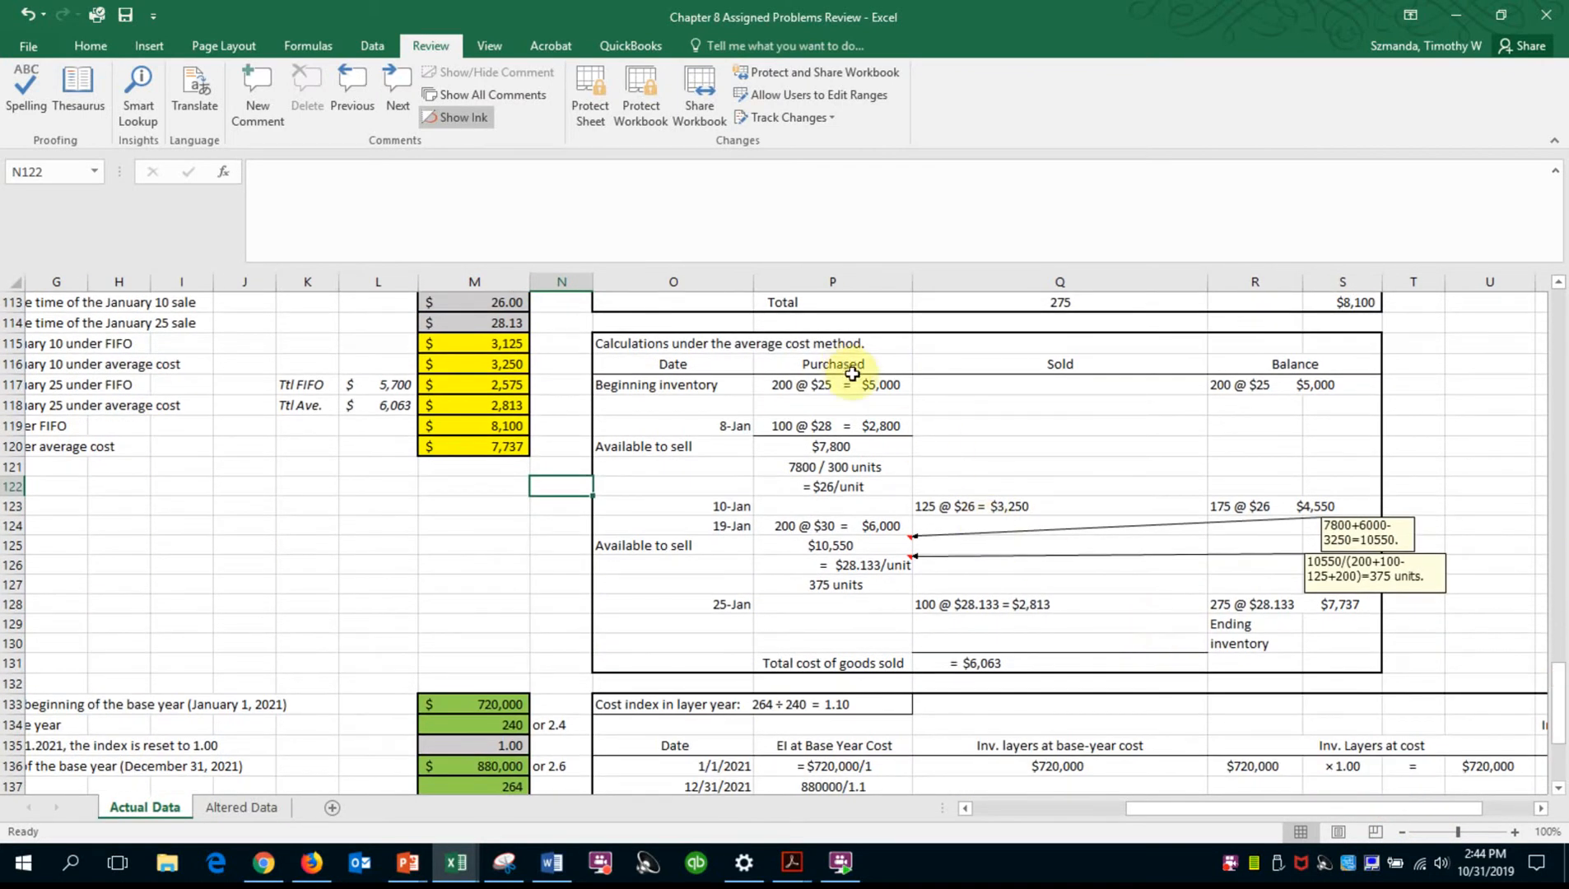
pyautogui.moveTo(1559, 710); pyautogui.dragTo(1558, 686)
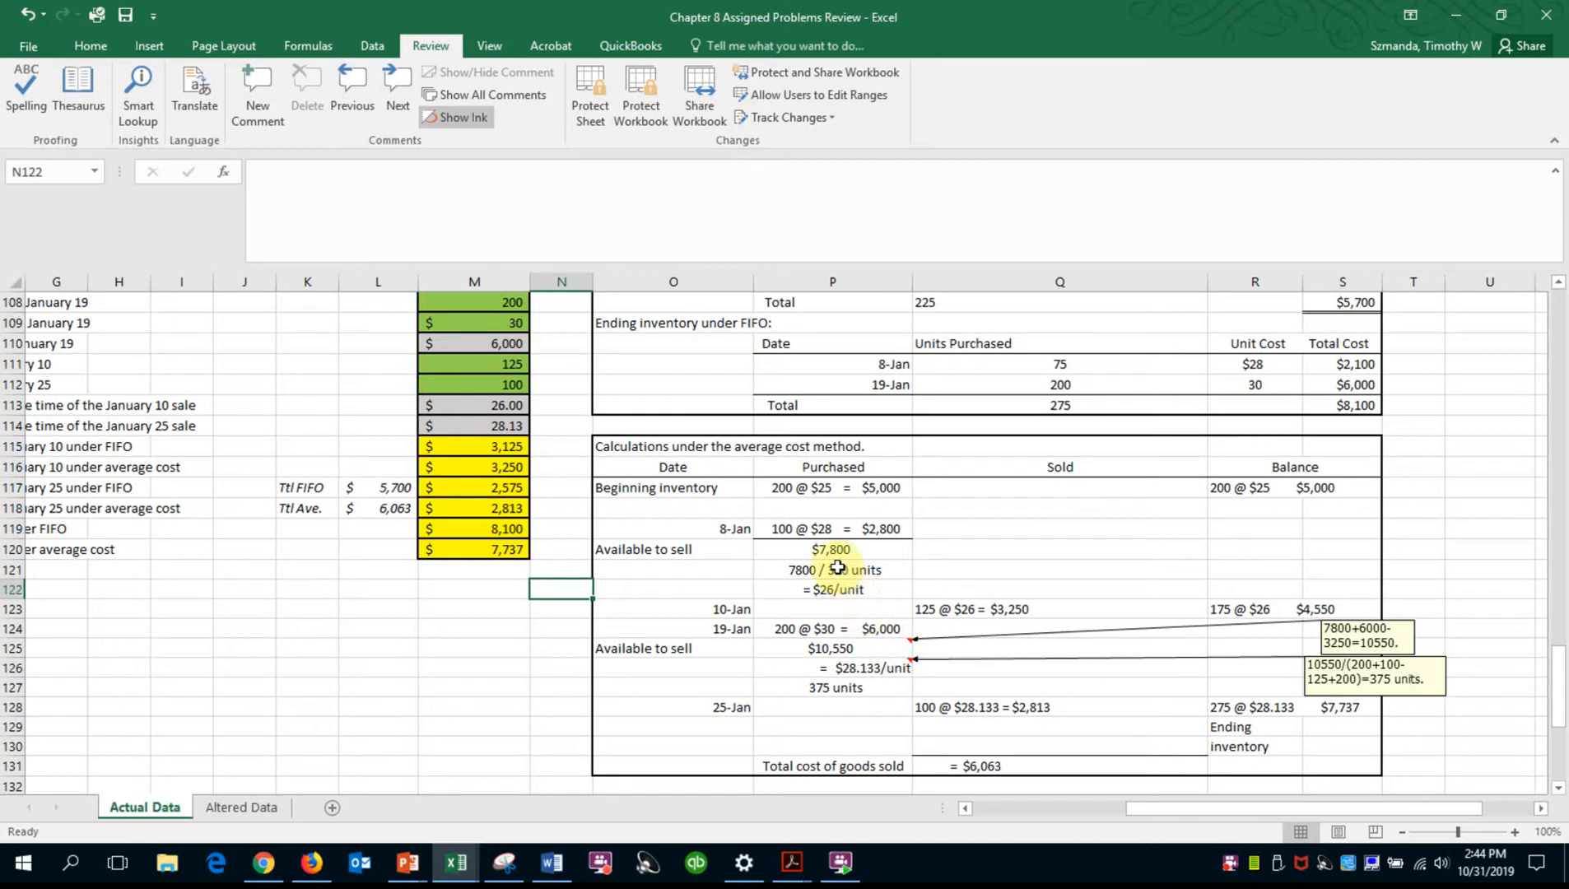
pyautogui.moveTo(826, 529); pyautogui.dragTo(828, 549)
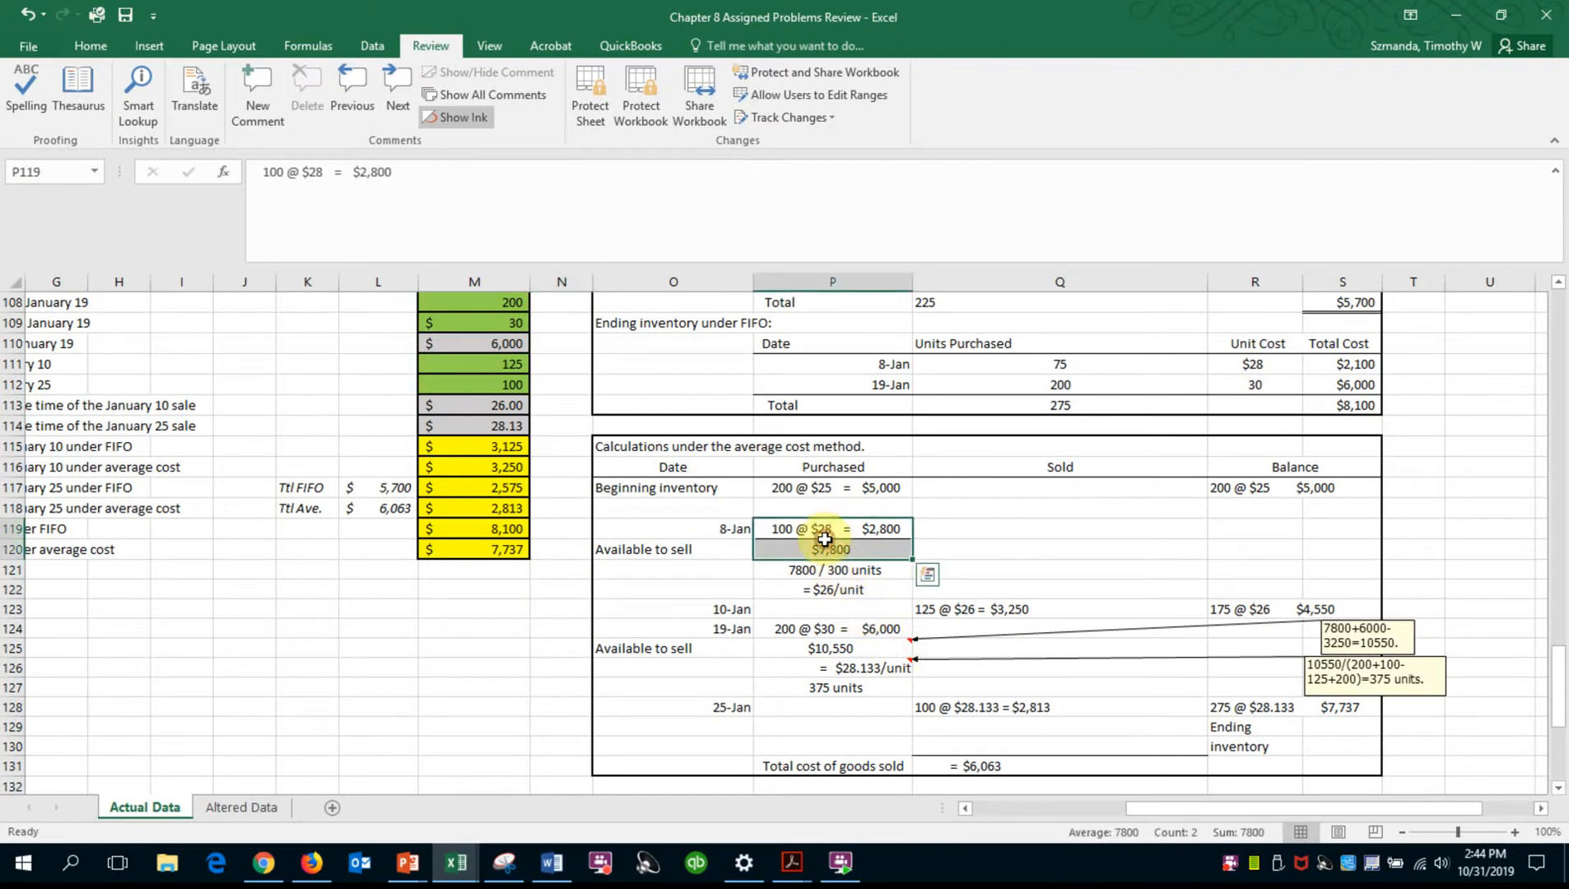
pyautogui.click(1100, 541)
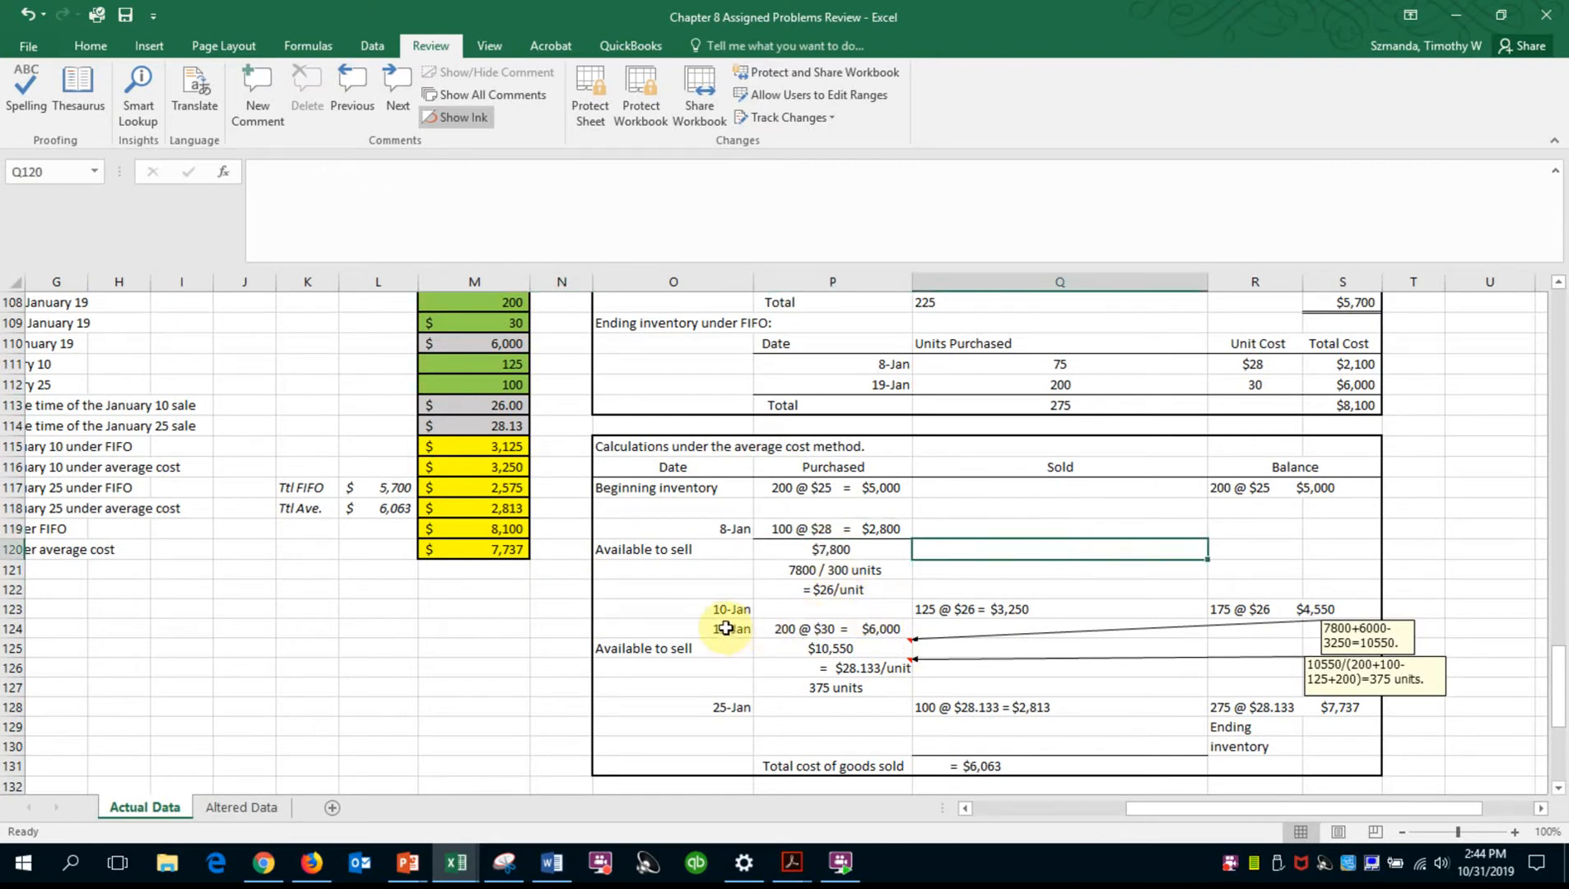
pyautogui.click(685, 605)
pyautogui.moveTo(759, 609); pyautogui.dragTo(952, 608)
pyautogui.click(1044, 577)
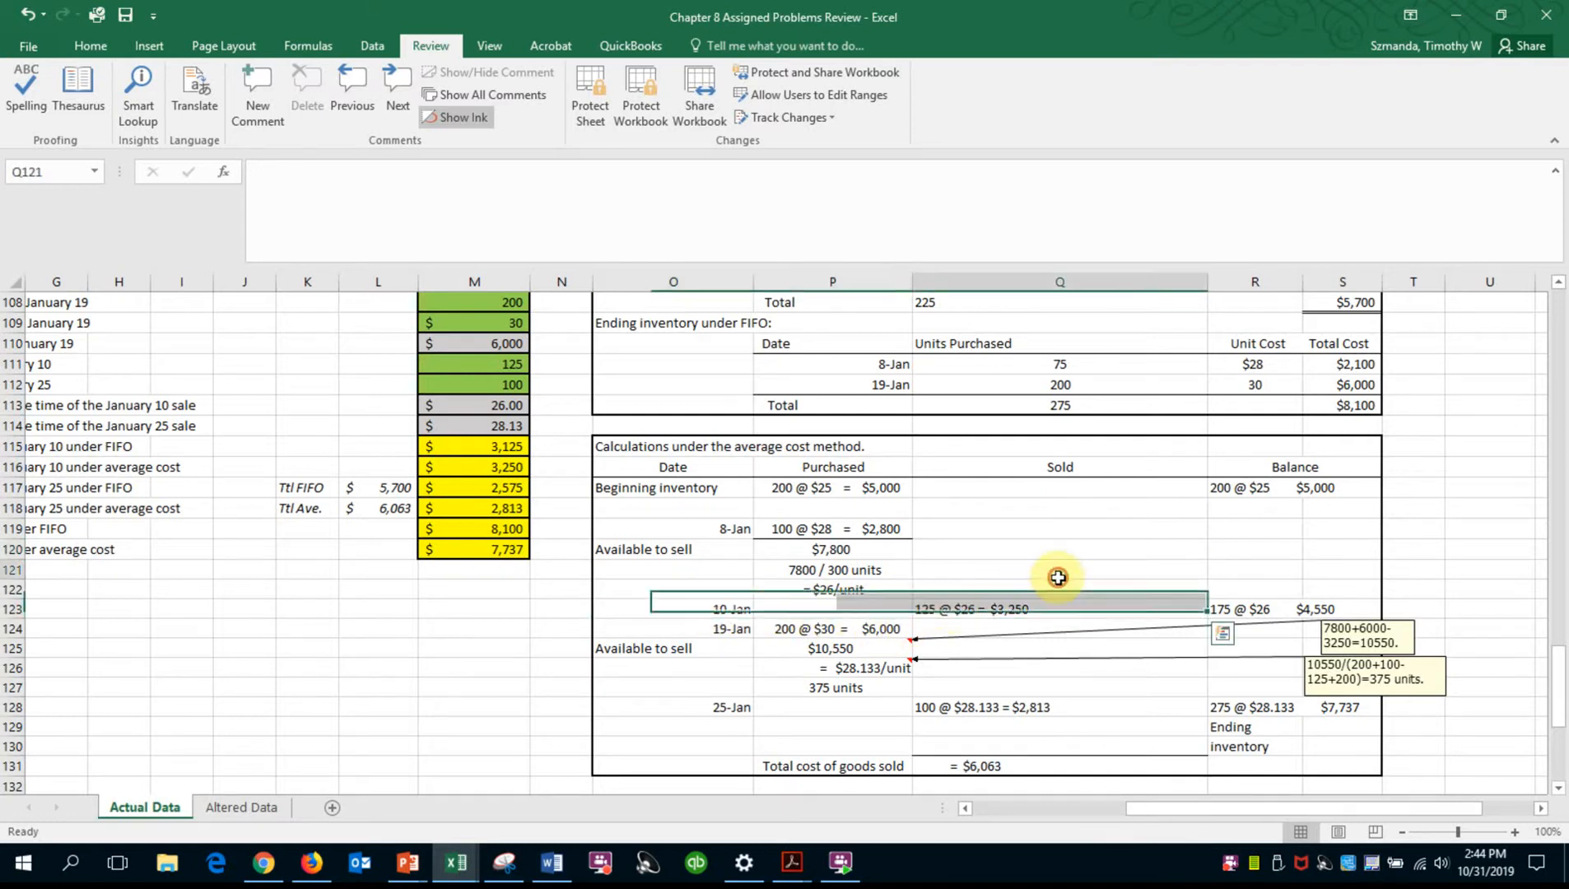
# Check the January 10 COGS formulas under FIFO and average cost against the calculation tables
pyautogui.click(949, 613)
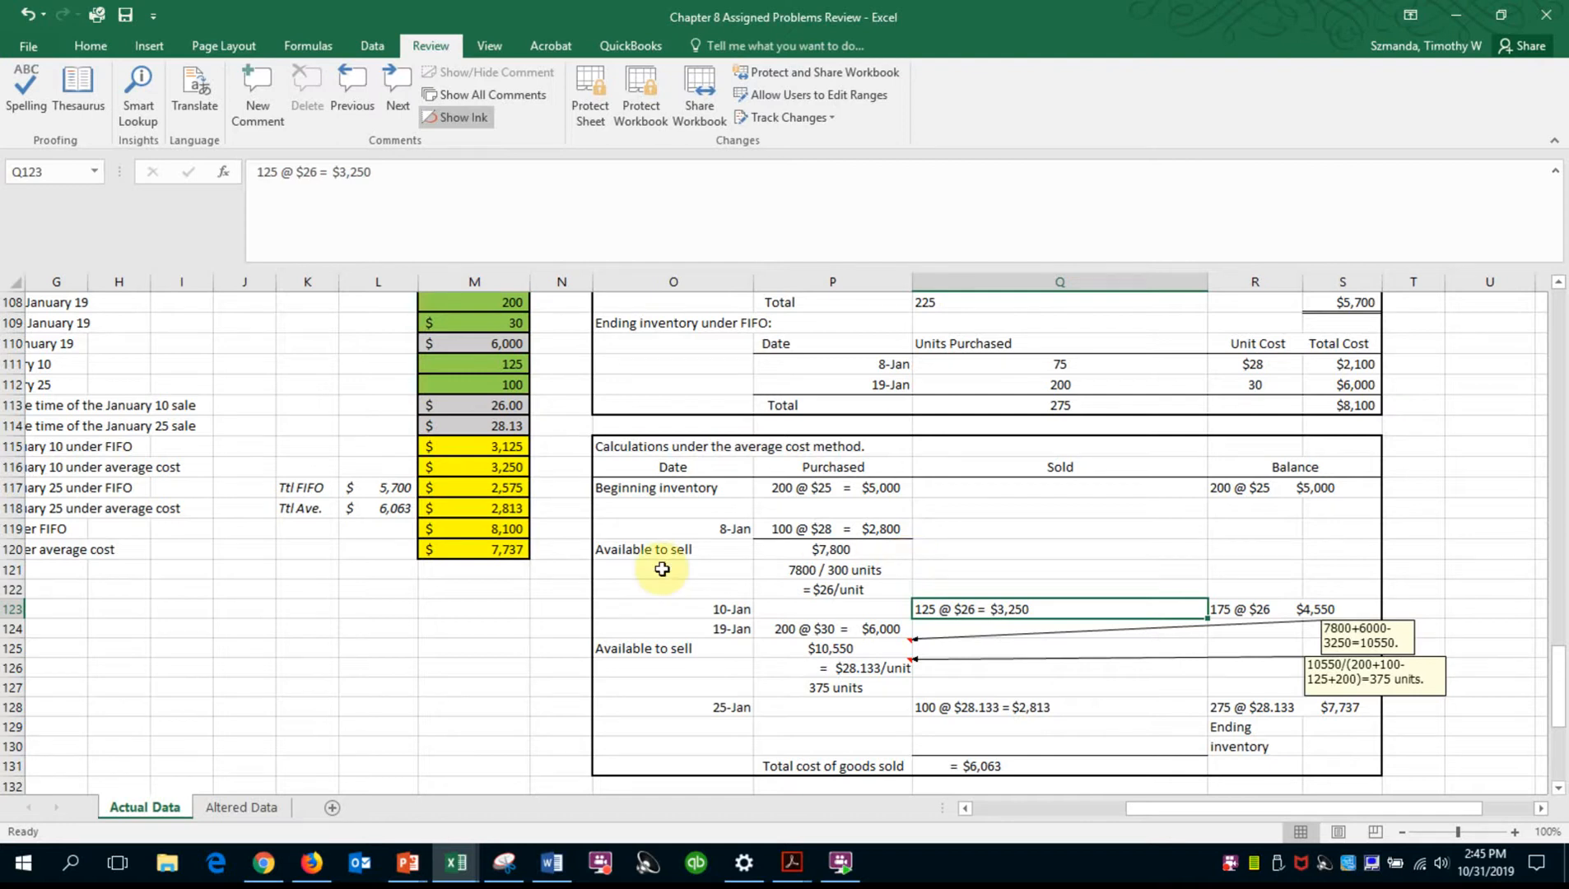
pyautogui.click(505, 449)
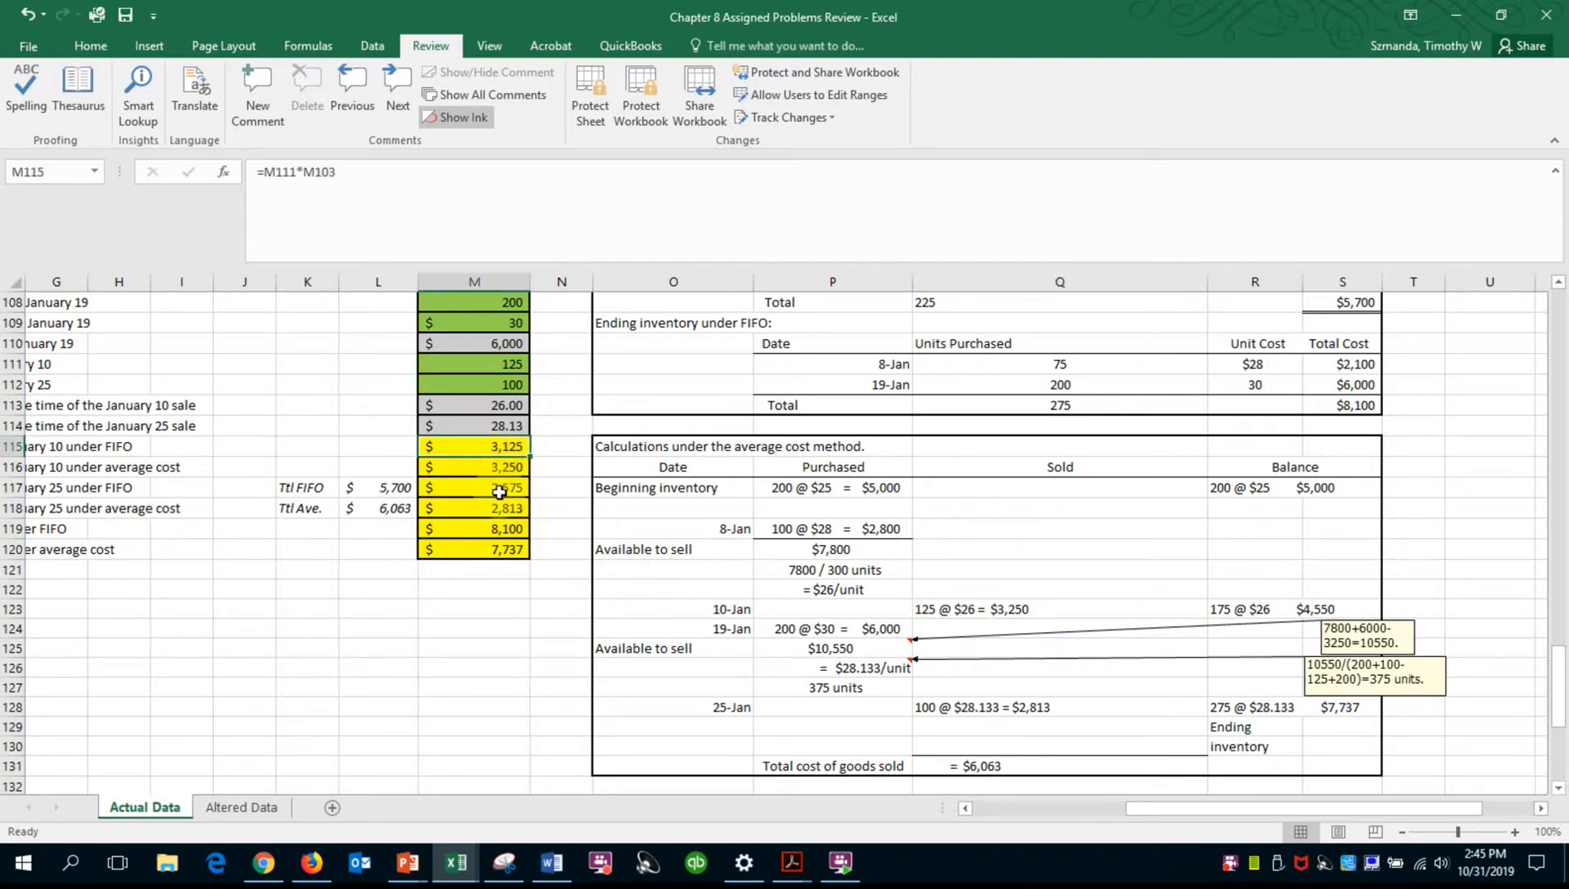
pyautogui.click(501, 471)
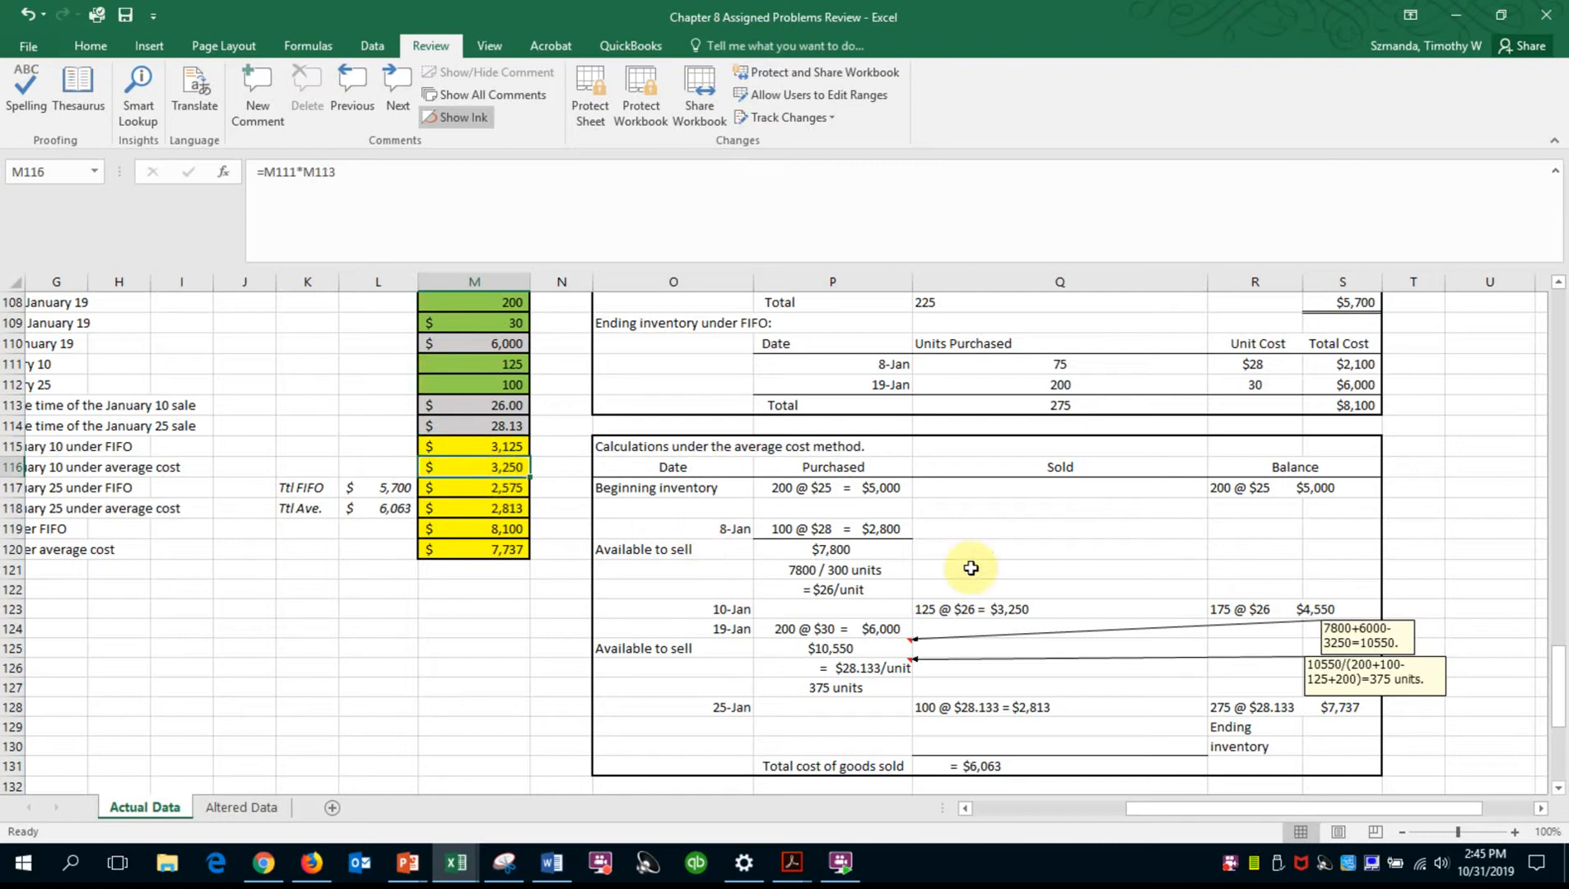
pyautogui.moveTo(1558, 560); pyautogui.dragTo(1561, 652)
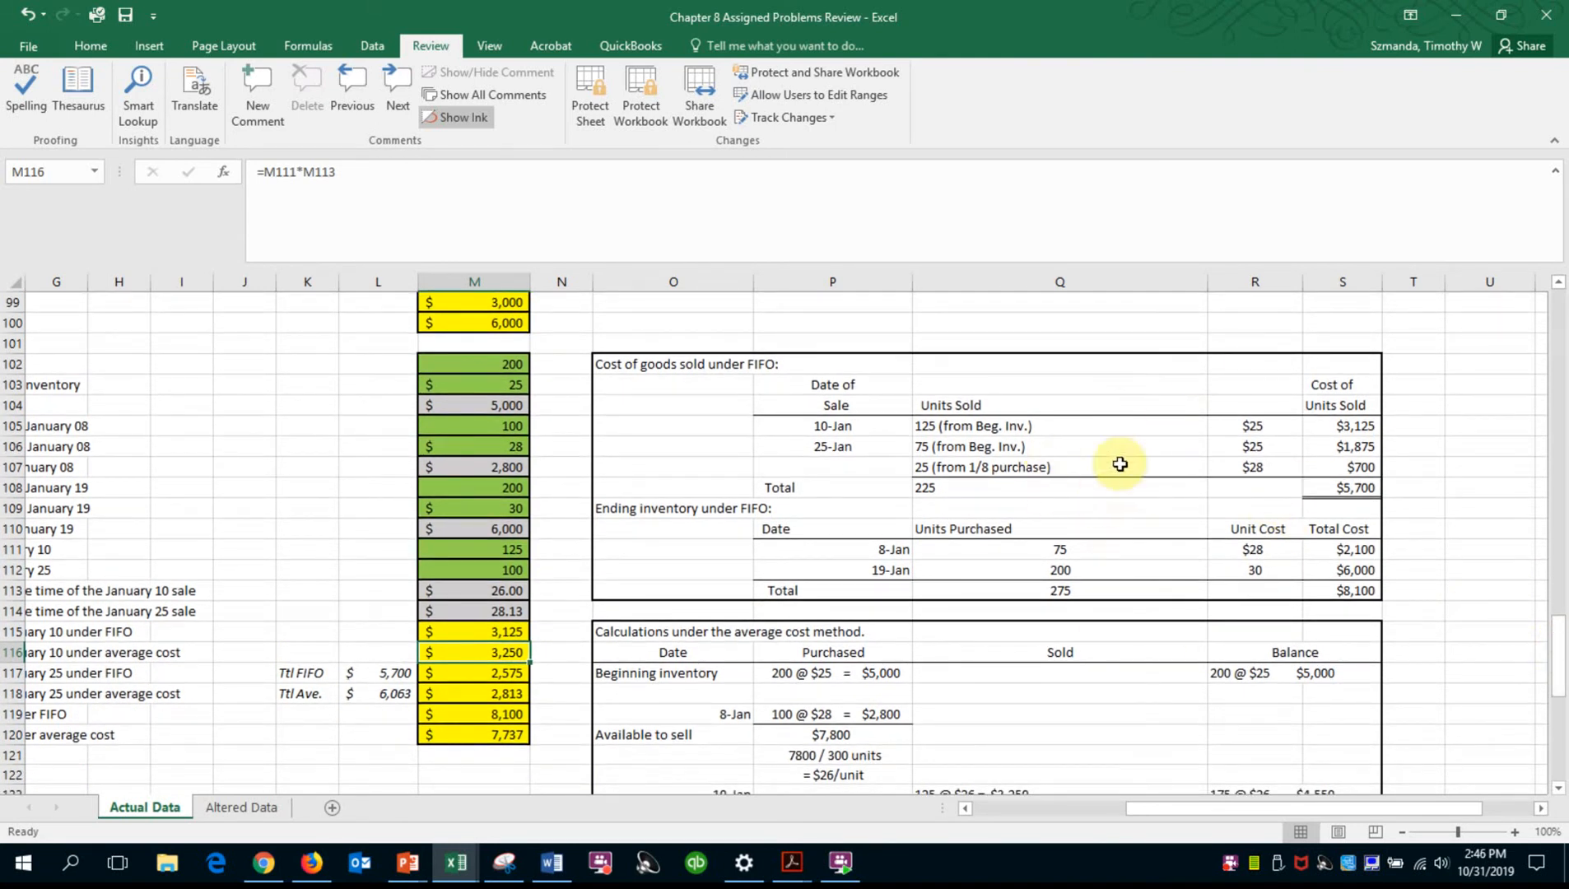
# Trace the January 10 average cost calculation from beginning inventory and the January 8 purchase through the unit cost to the sale
pyautogui.moveTo(1557, 644); pyautogui.dragTo(1565, 696)
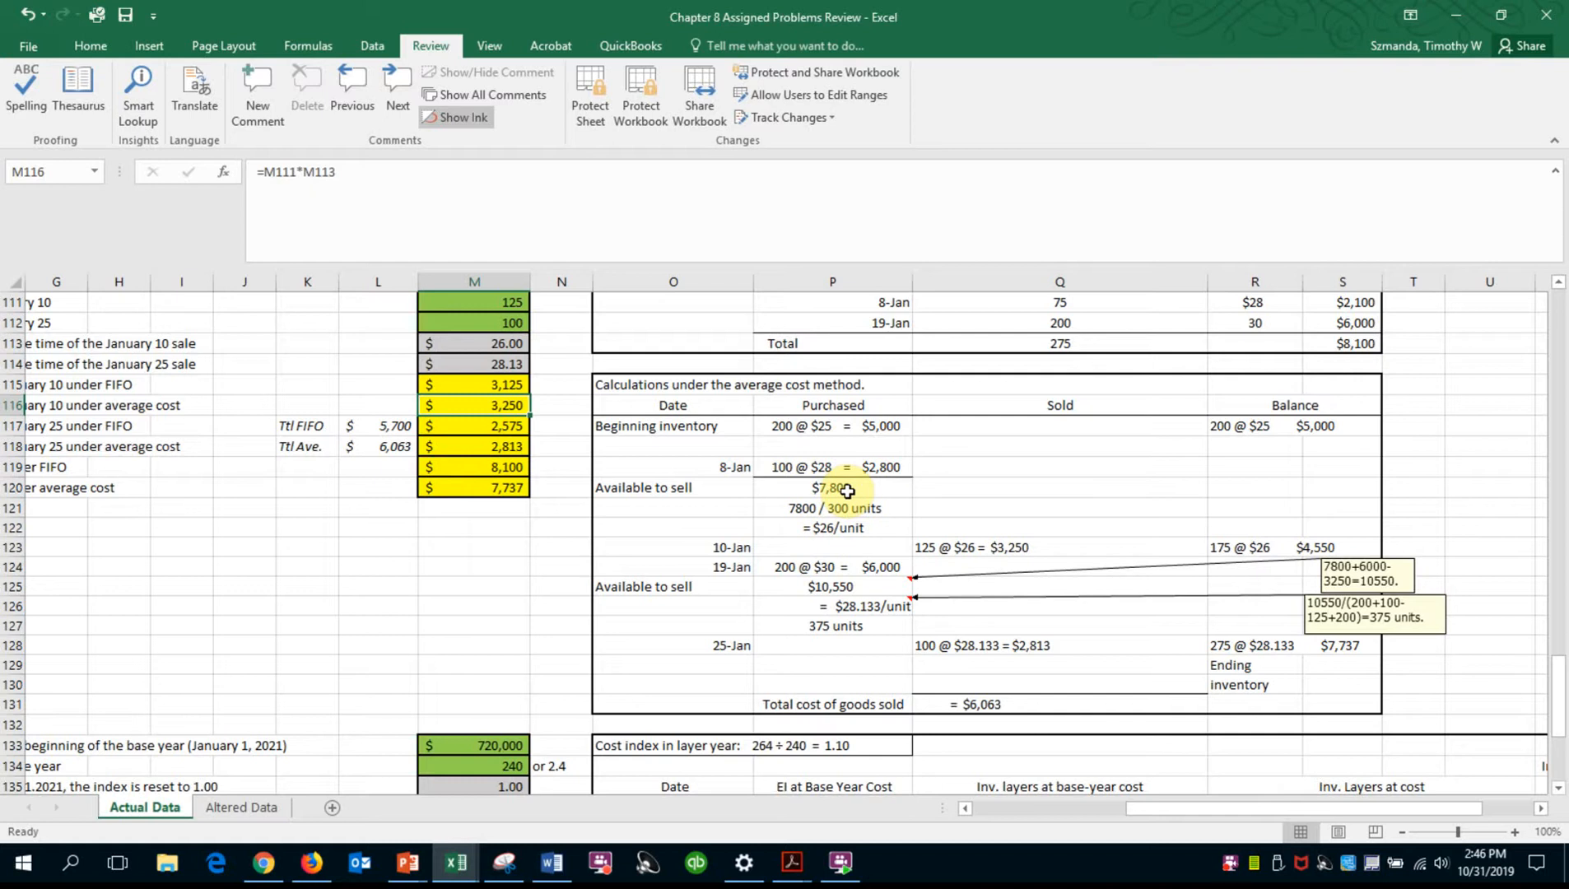
pyautogui.click(944, 549)
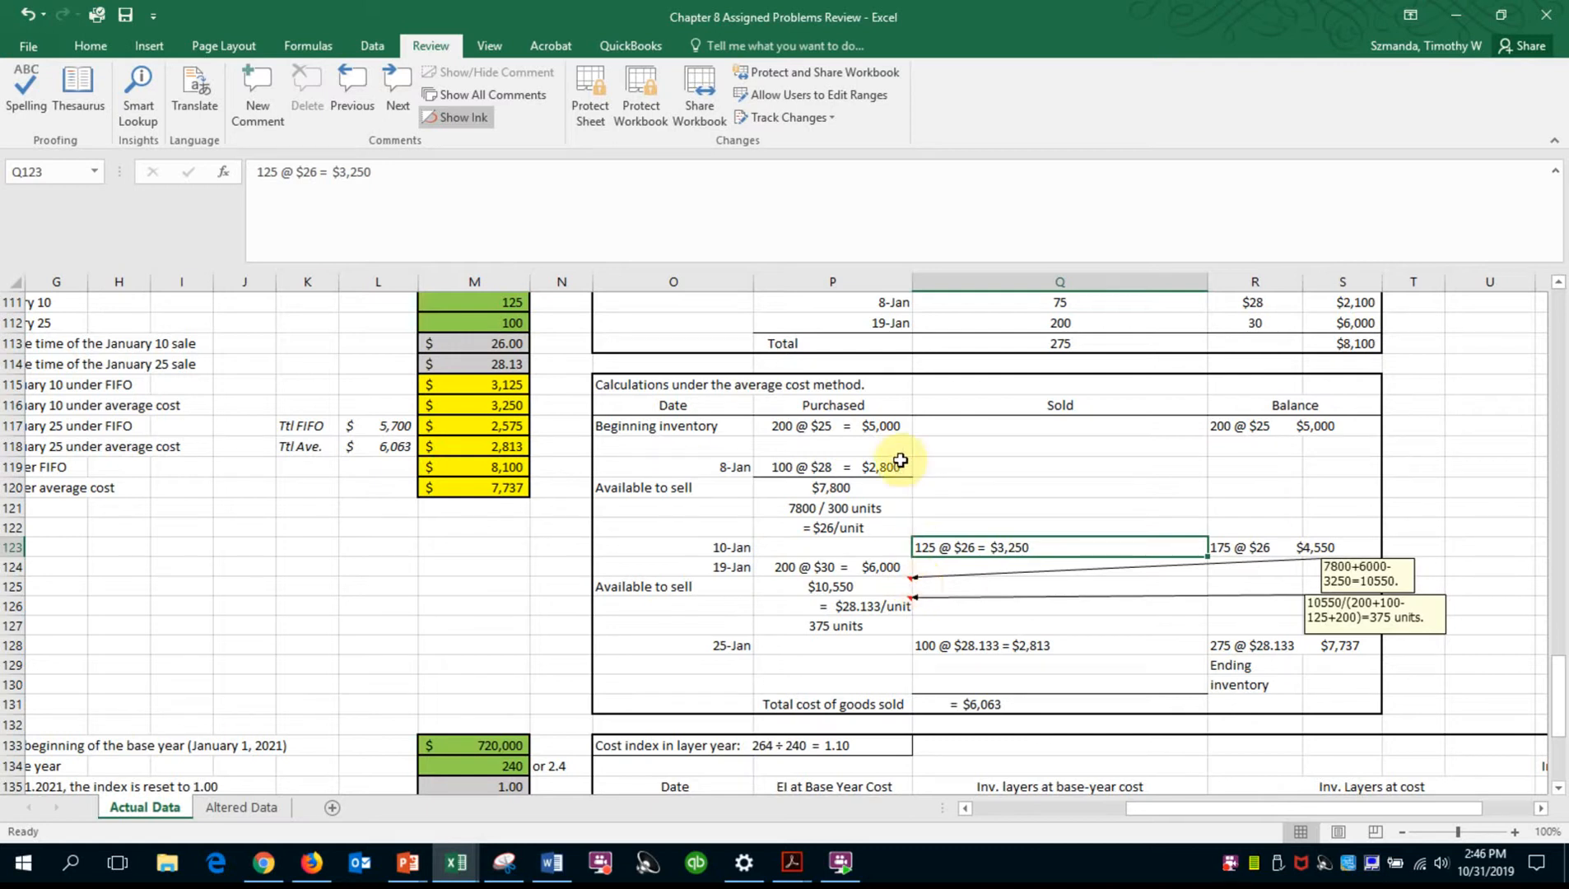
pyautogui.click(875, 429)
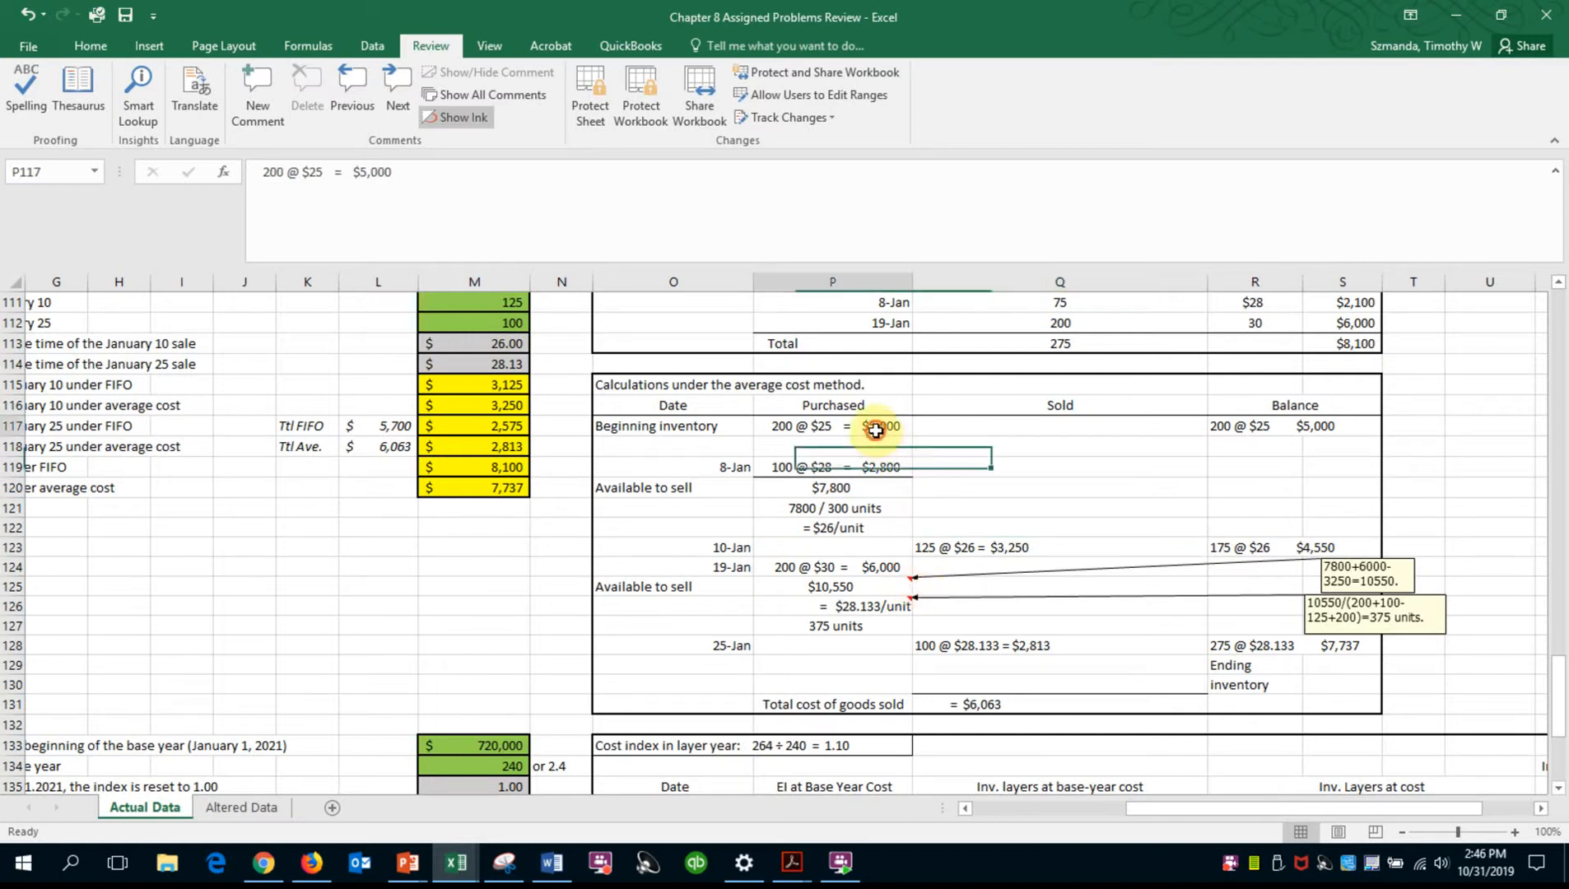
pyautogui.click(903, 466)
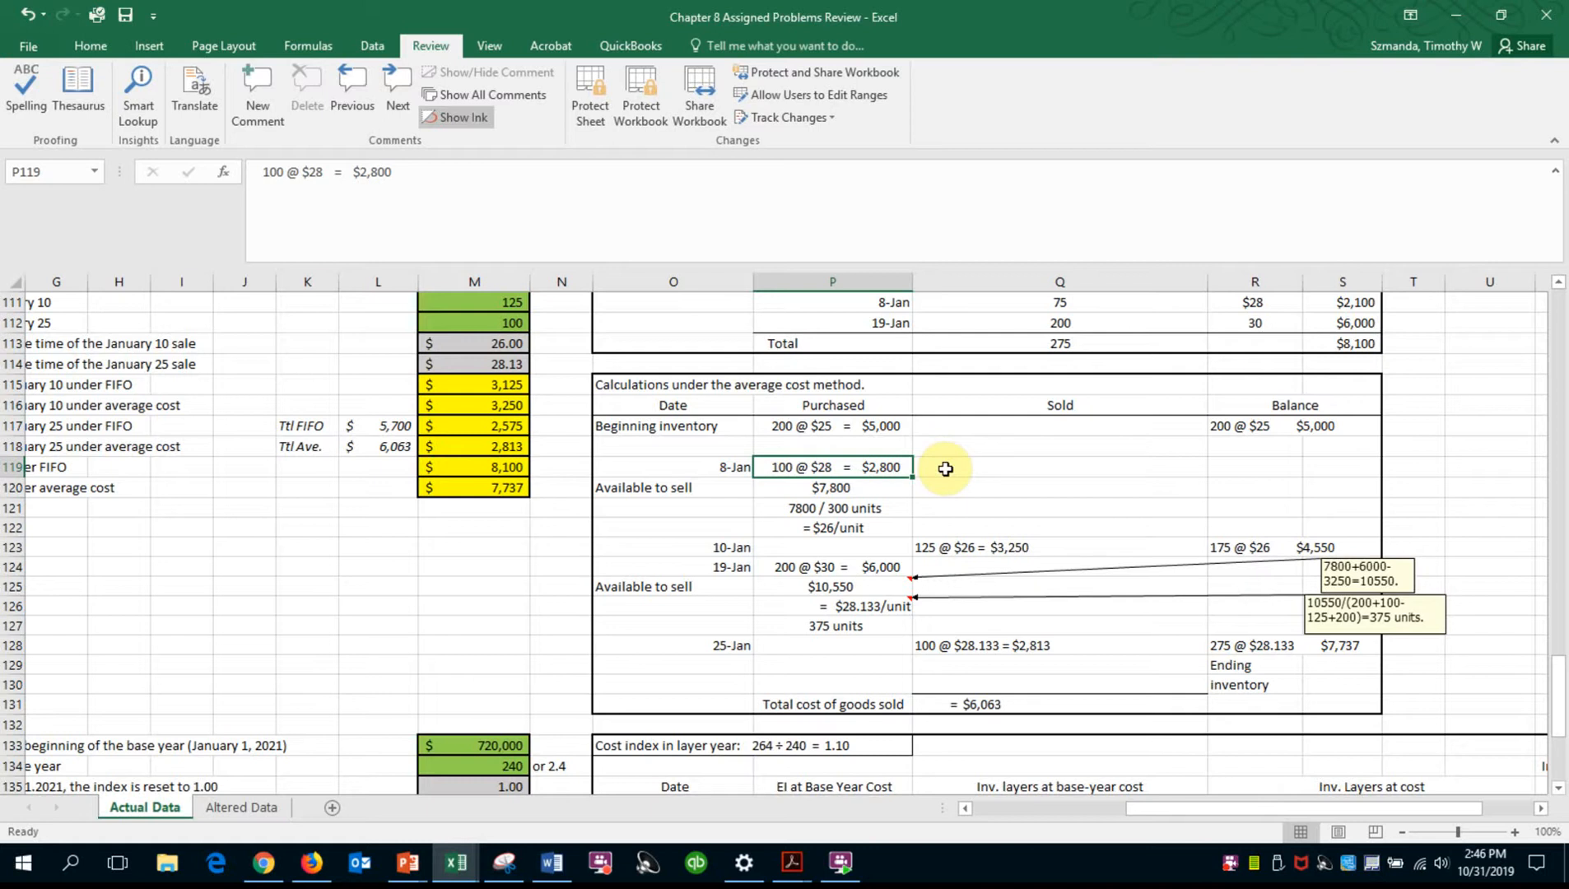
pyautogui.click(830, 492)
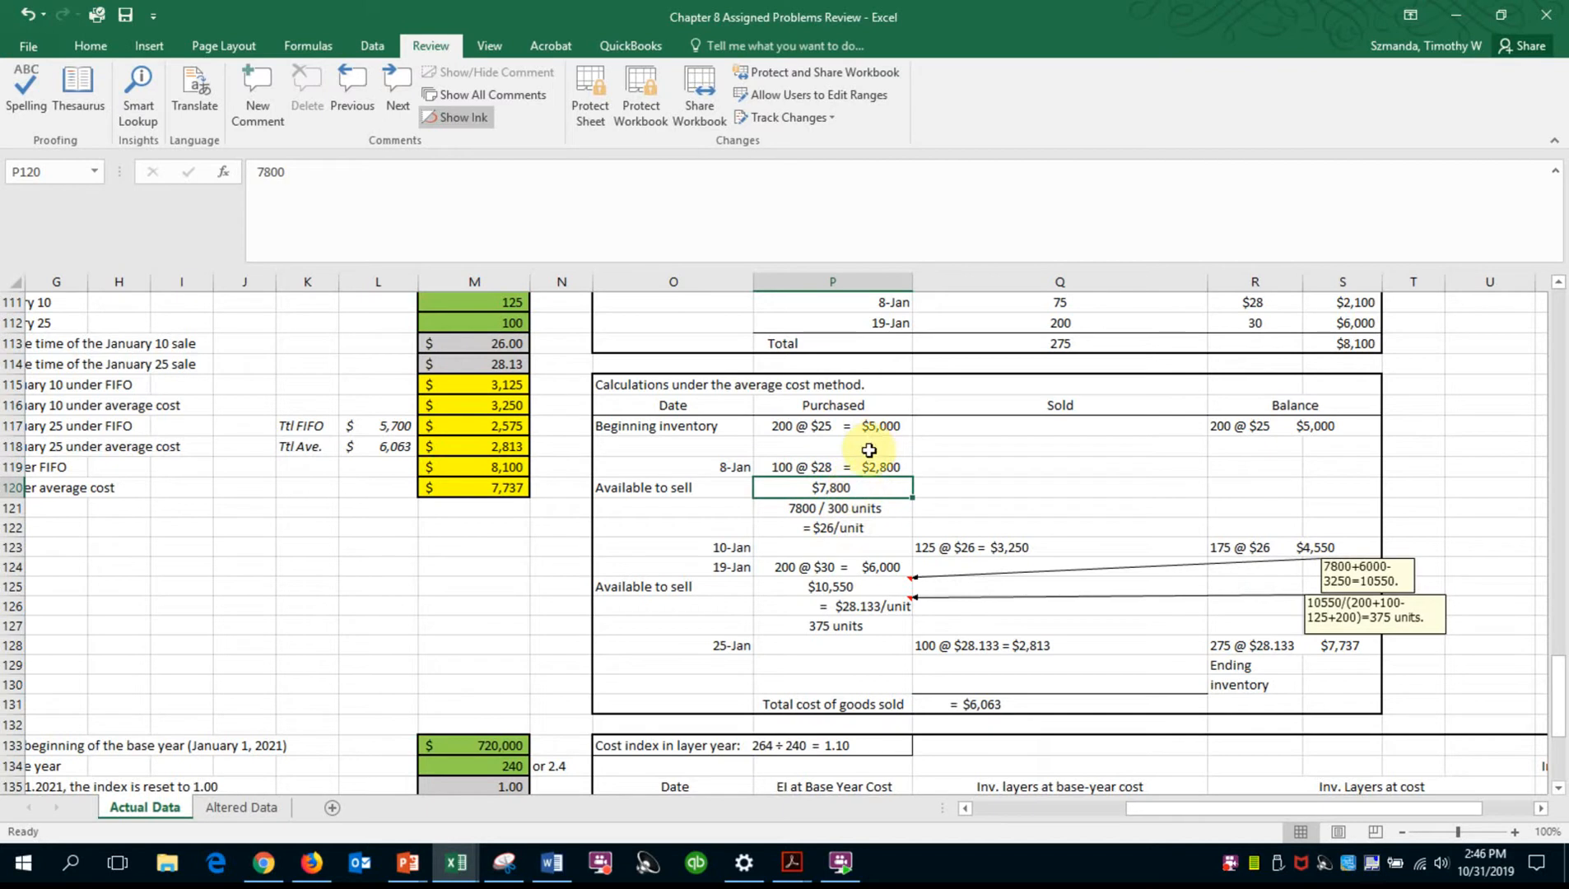
pyautogui.click(825, 510)
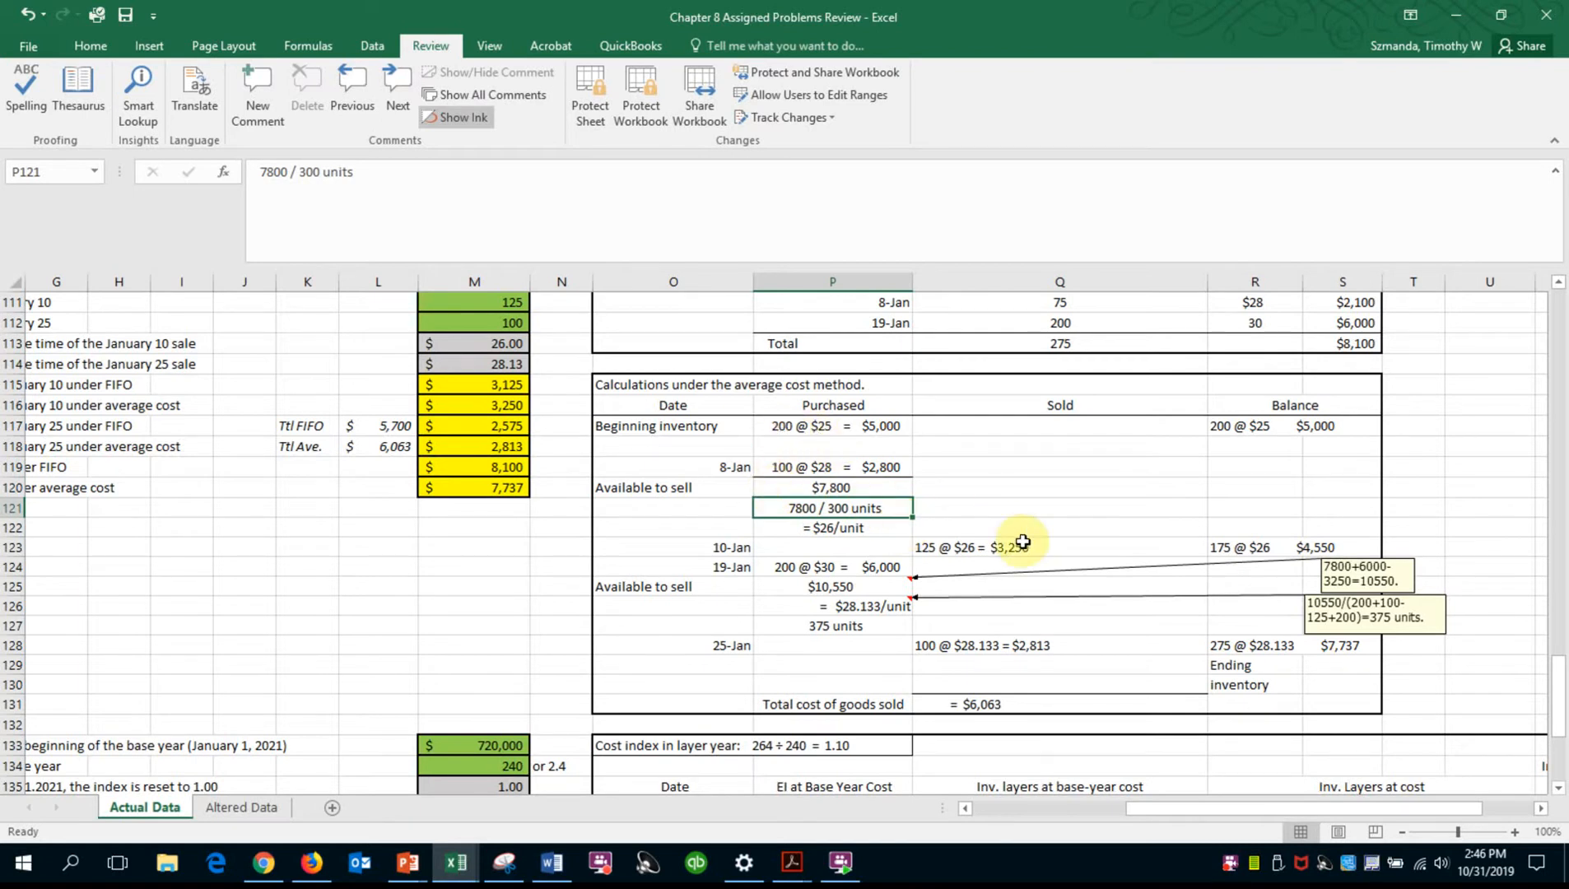
pyautogui.click(836, 527)
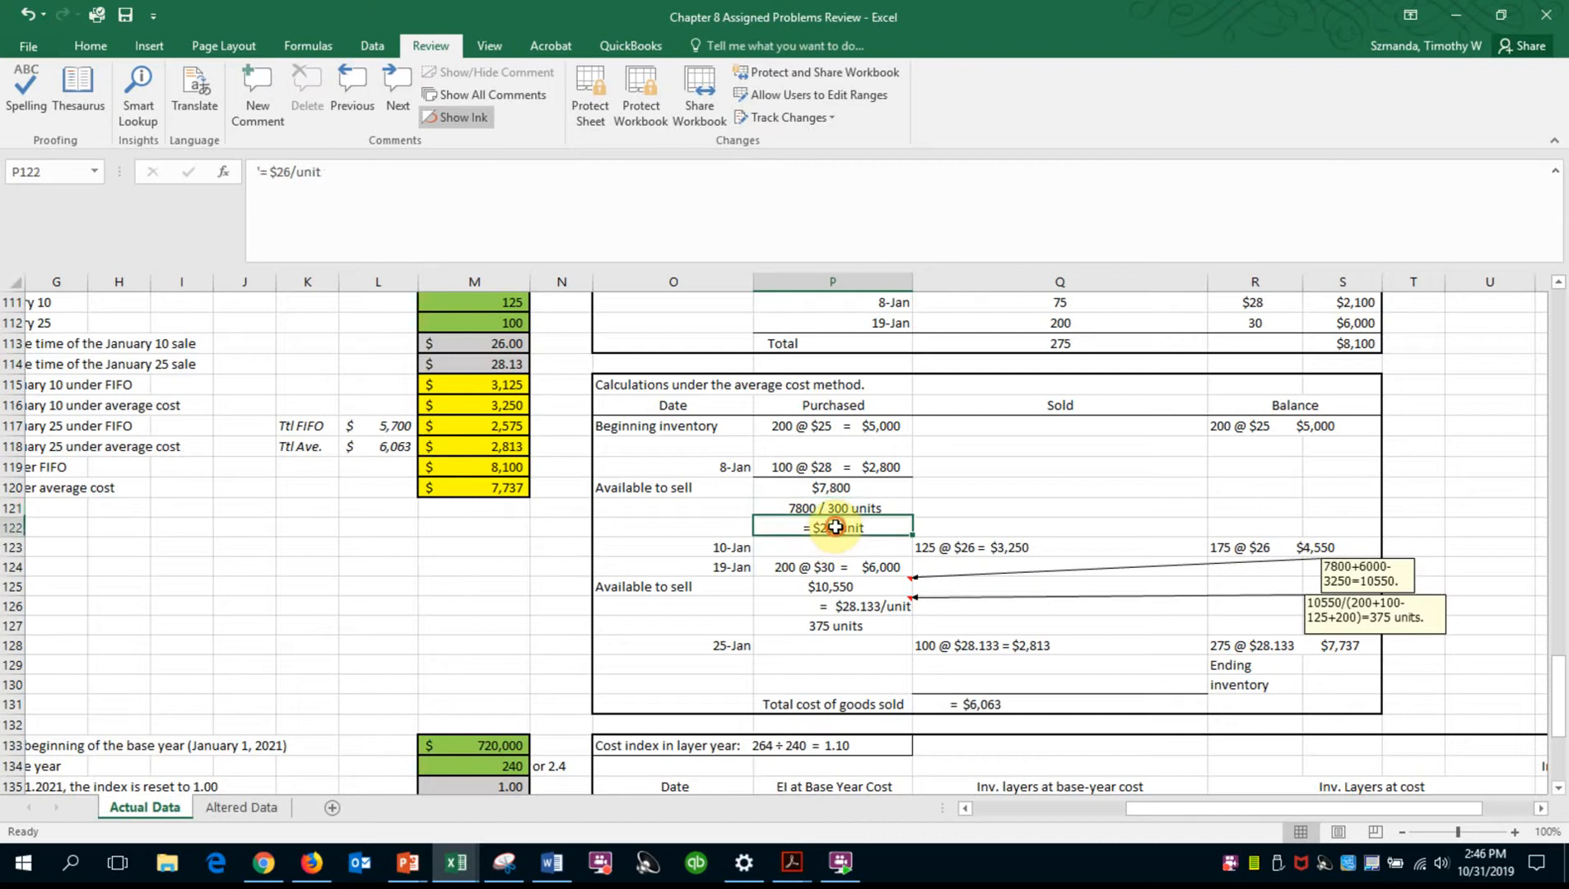
pyautogui.click(959, 548)
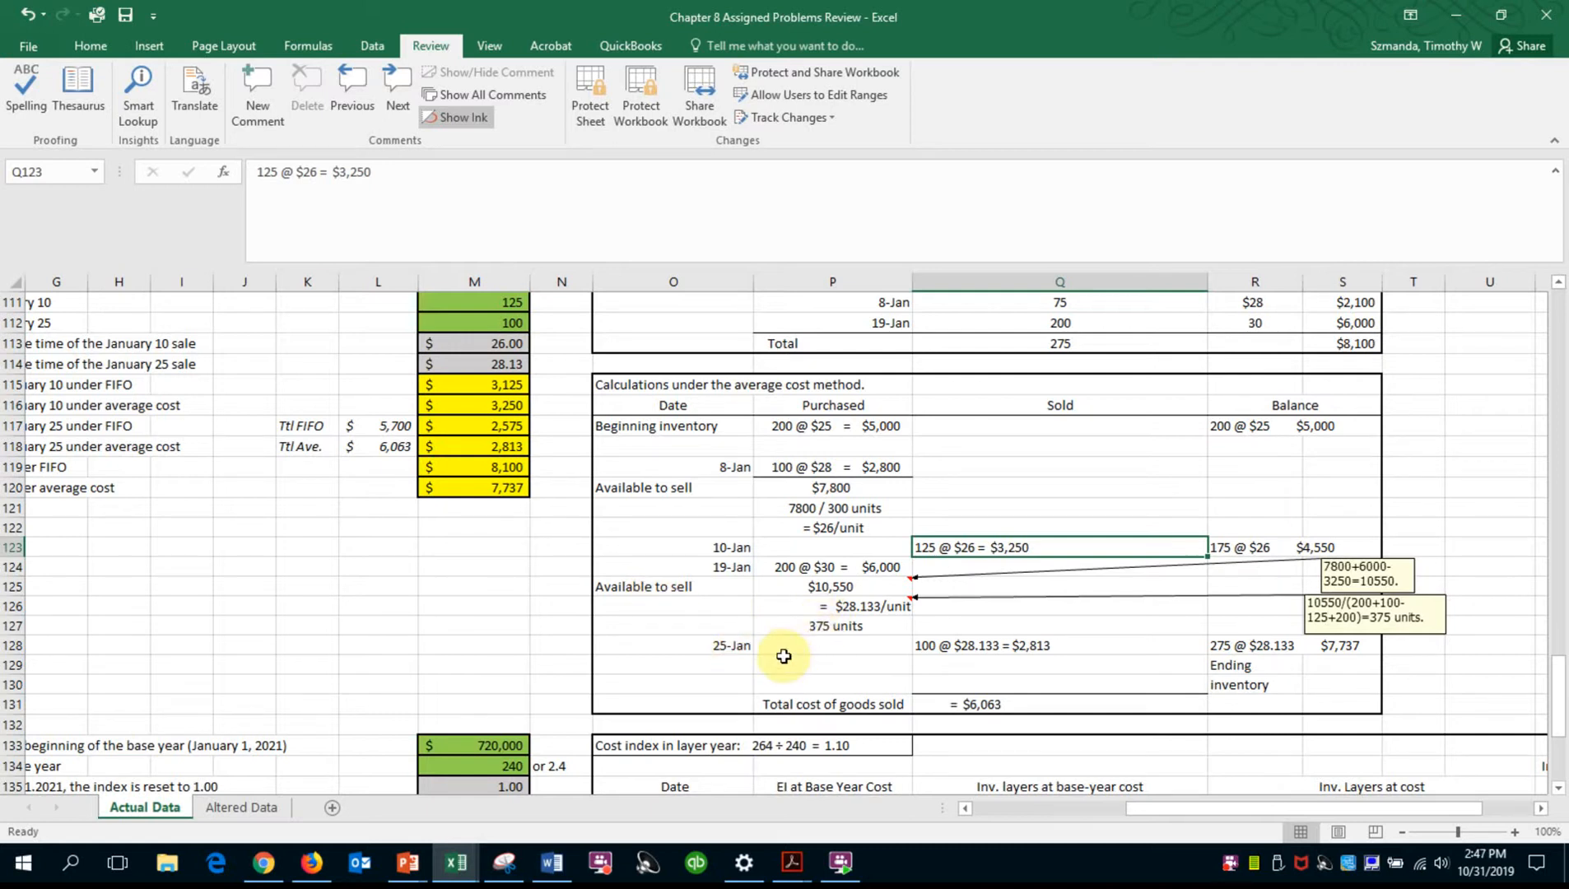
# Inspect the January 25 sale in the average cost table and view it beside the labelled BE 8-6 answer rows
pyautogui.click(728, 650)
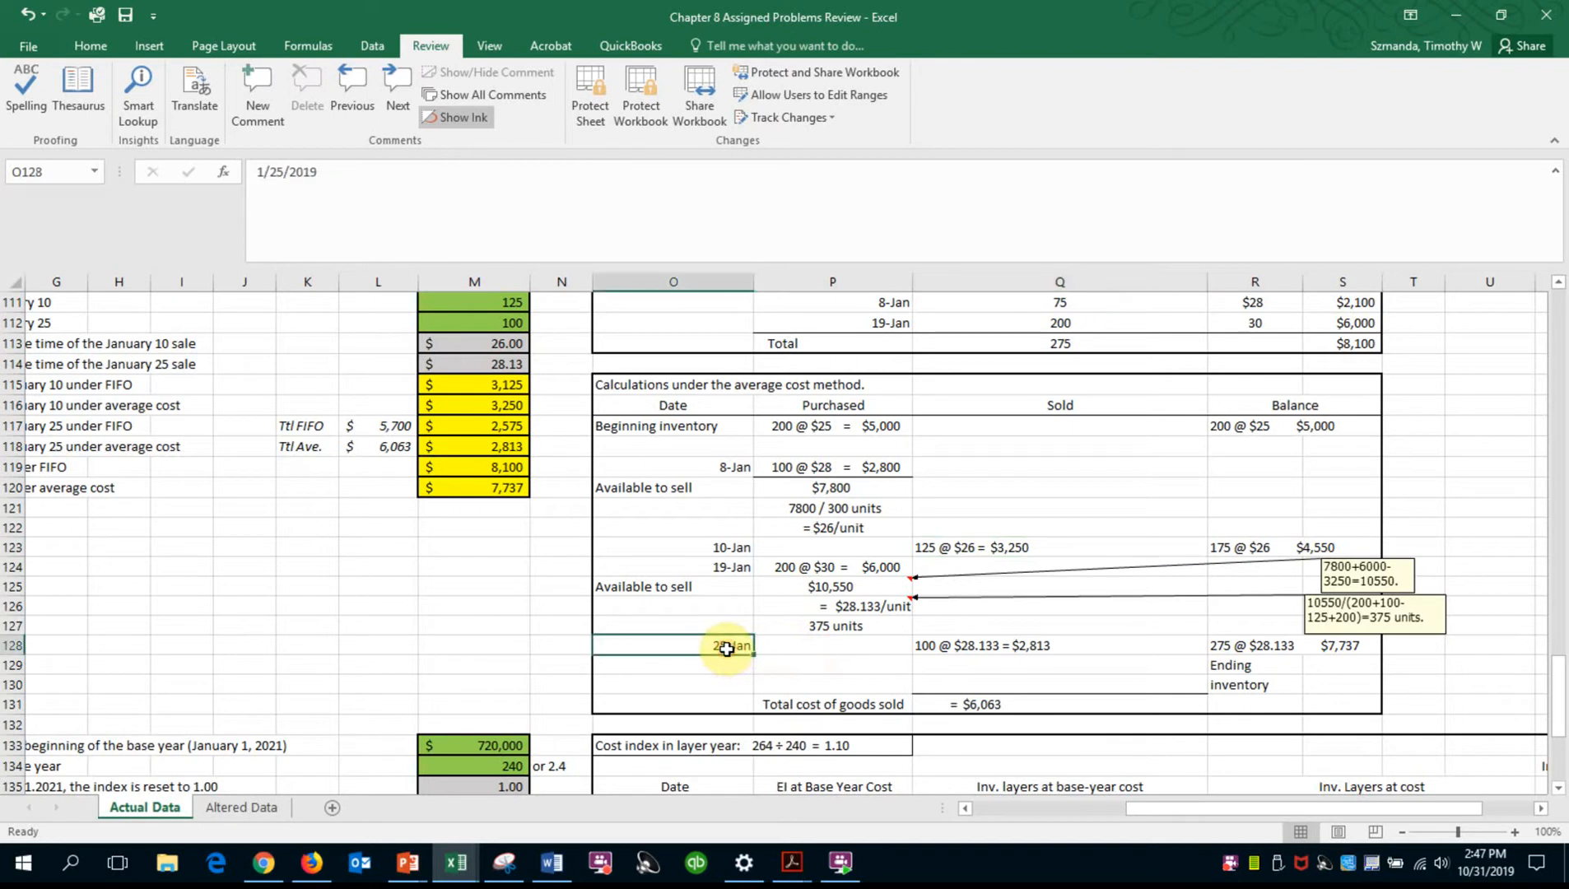
pyautogui.click(946, 649)
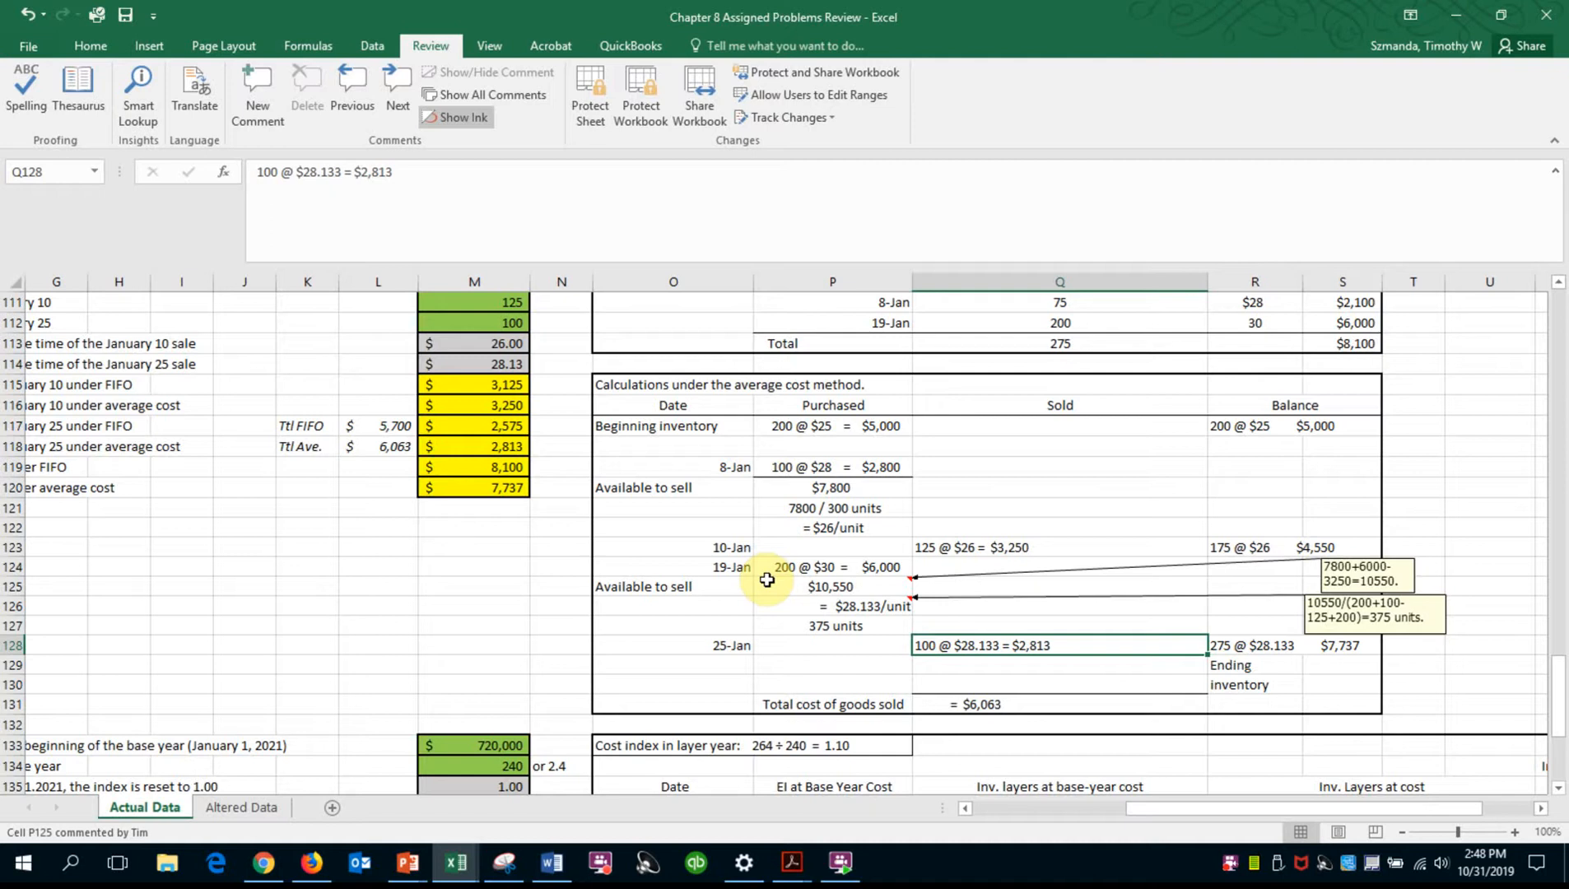
pyautogui.click(522, 593)
pyautogui.press('Left')
pyautogui.press('Left')
pyautogui.press('Left')
pyautogui.press('Left')
pyautogui.press('Left')
pyautogui.press('Left')
pyautogui.press('Left')
pyautogui.press('Left')
pyautogui.press('Left')
pyautogui.press('Left')
pyautogui.press('Left')
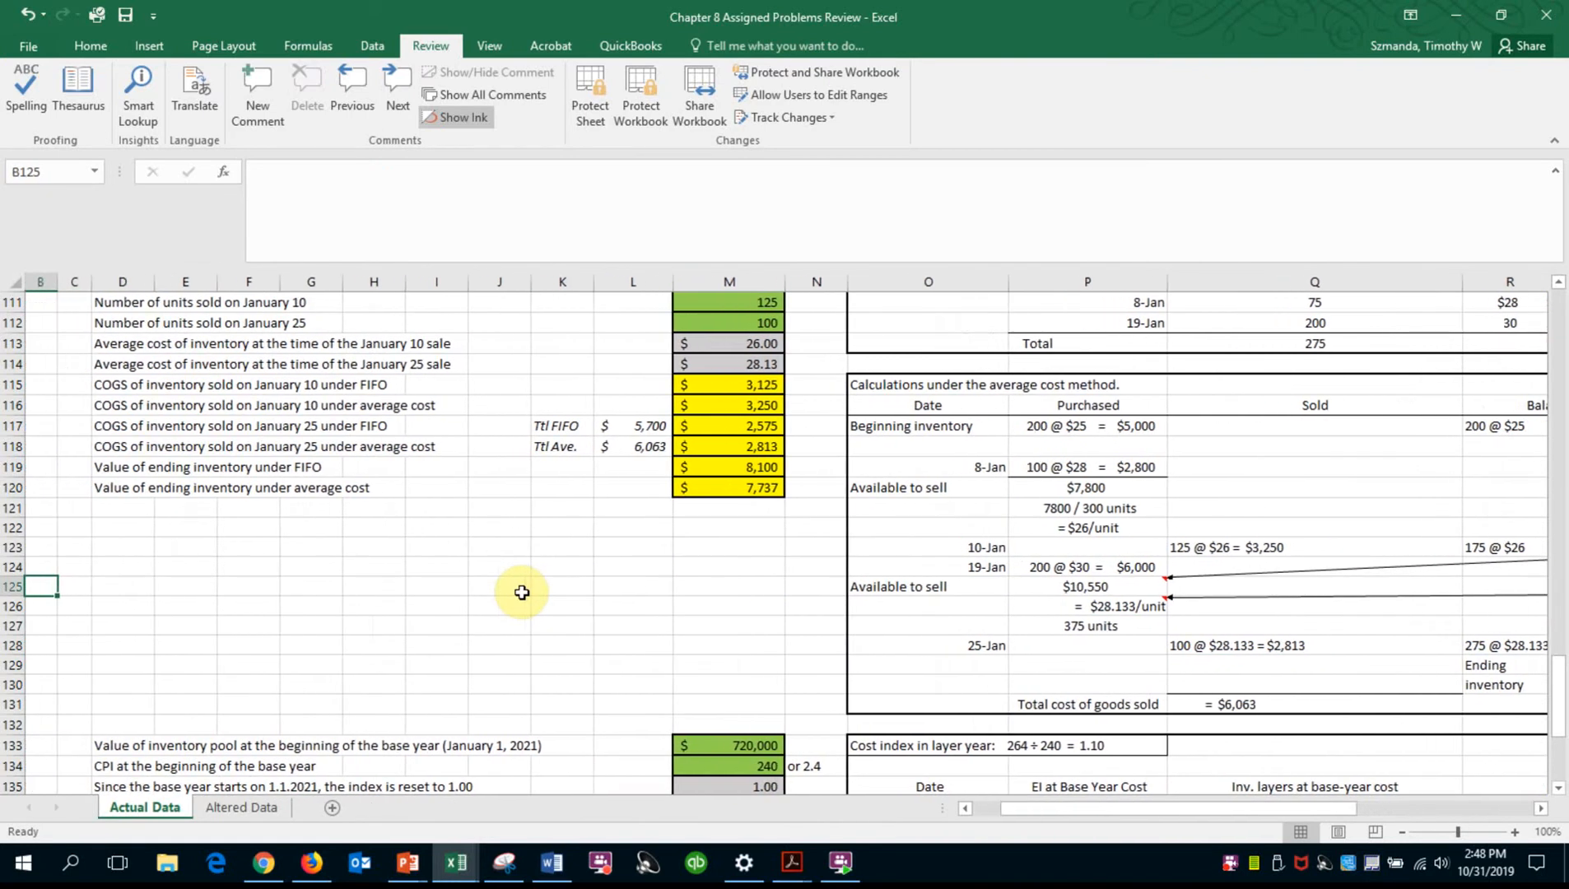
pyautogui.press('Left')
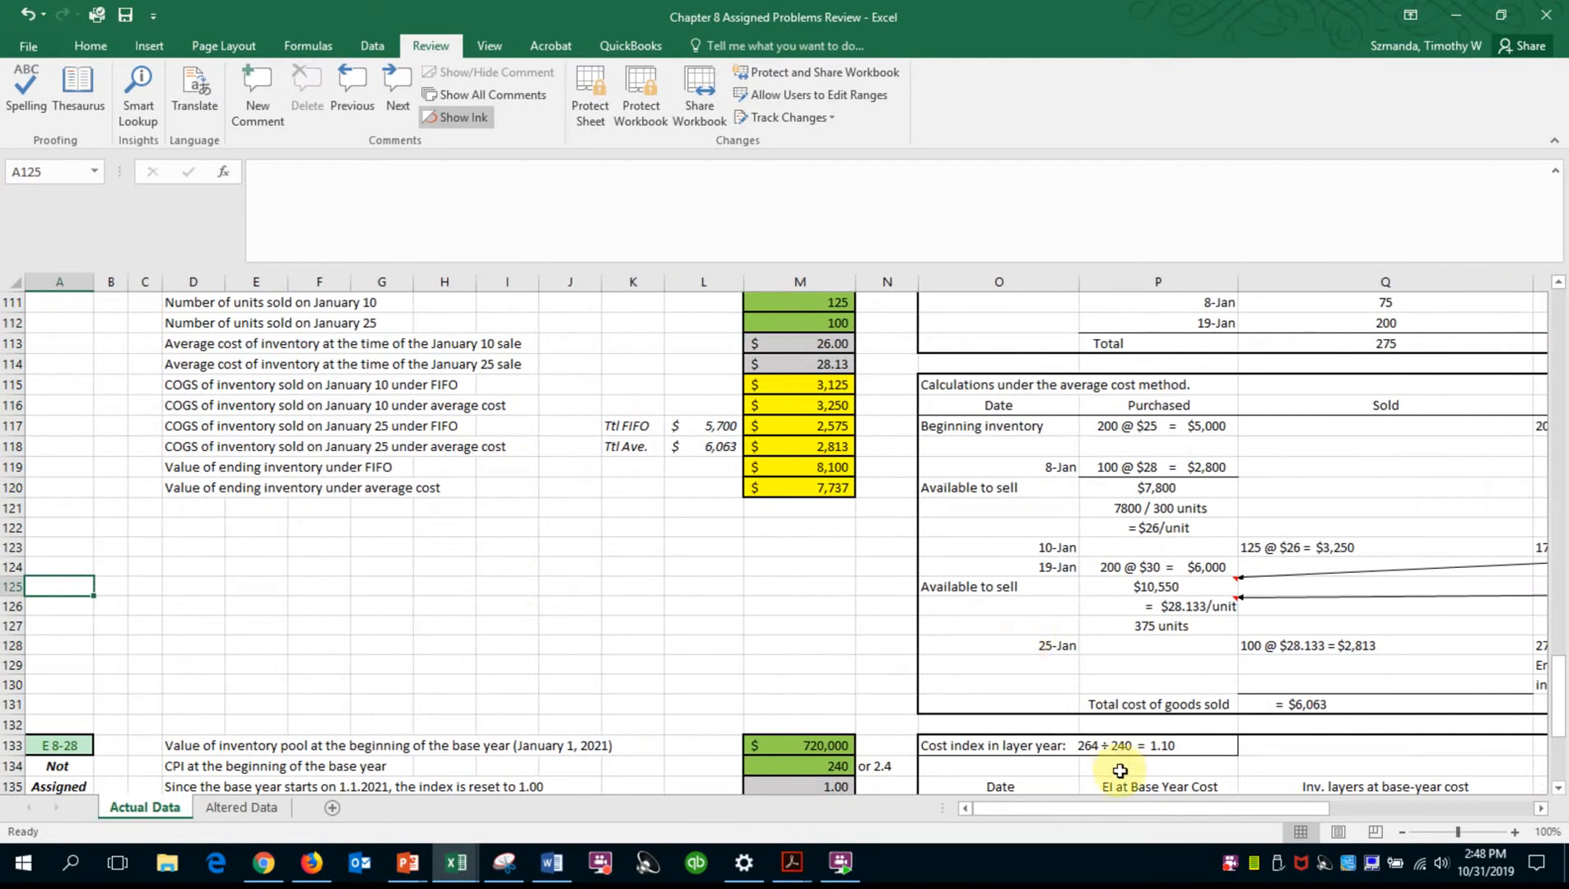
# Check the formula for ending inventory under average cost against the Balance column of the average cost table
pyautogui.moveTo(1133, 811); pyautogui.dragTo(1276, 813)
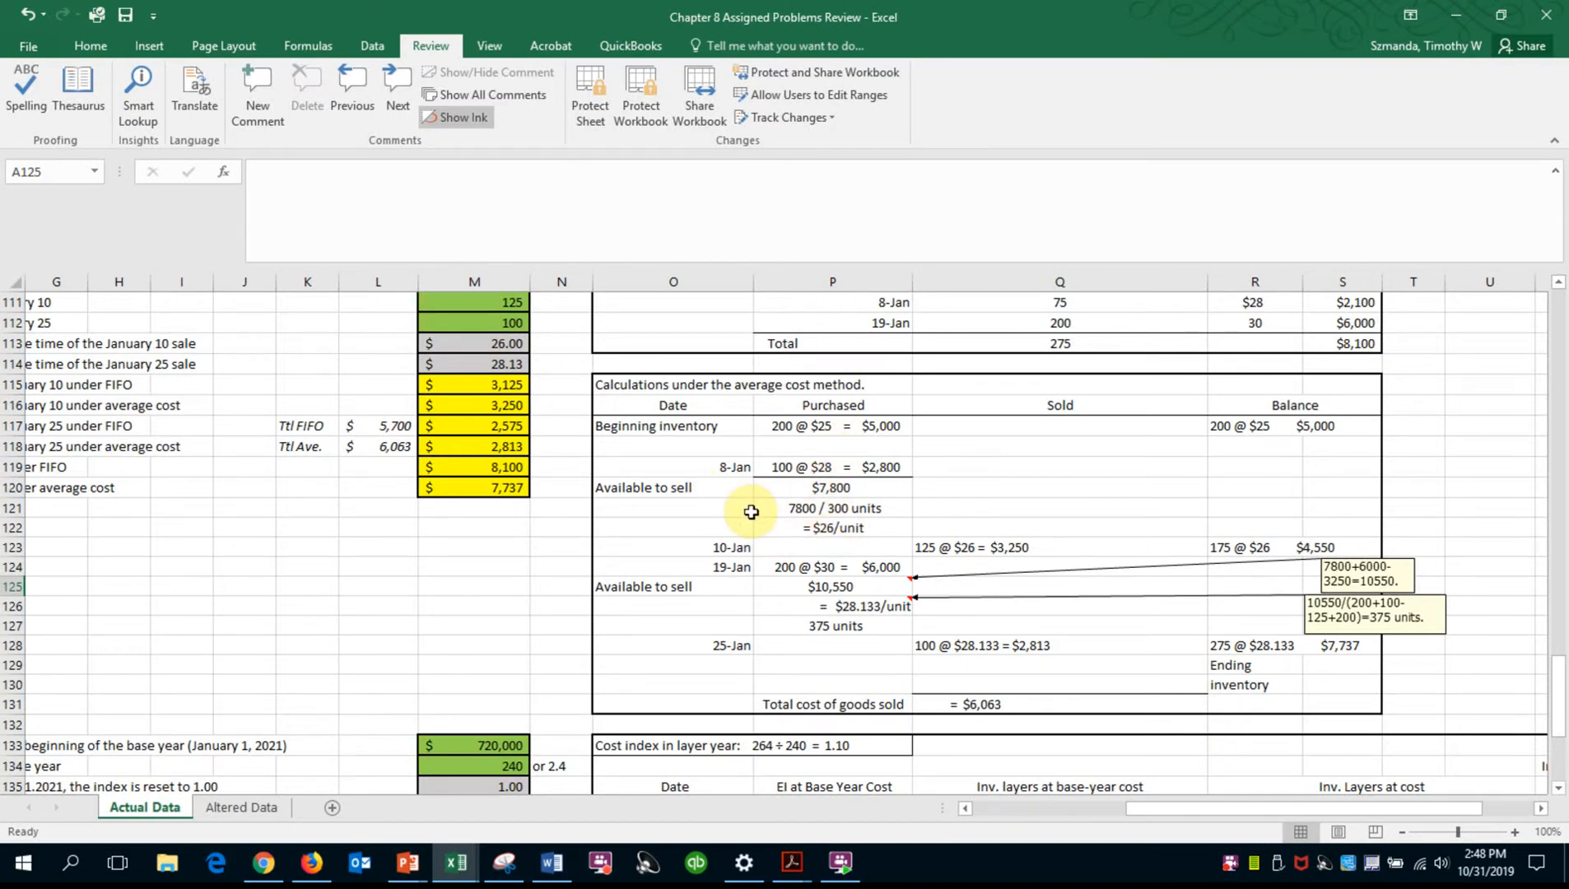
pyautogui.click(155, 589)
pyautogui.press('Left')
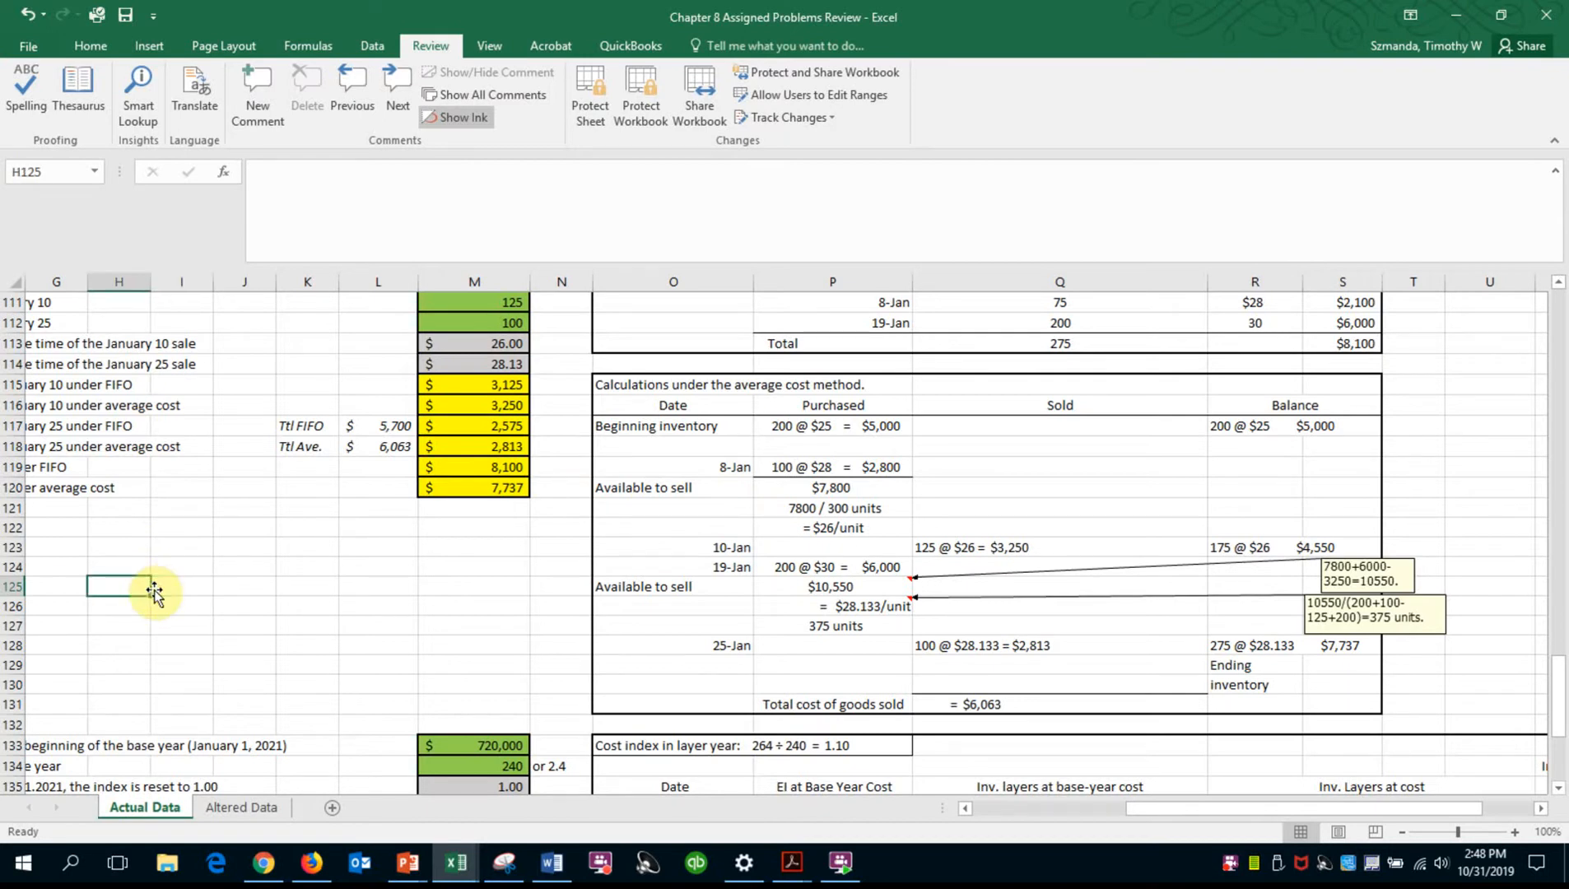
pyautogui.press('Home')
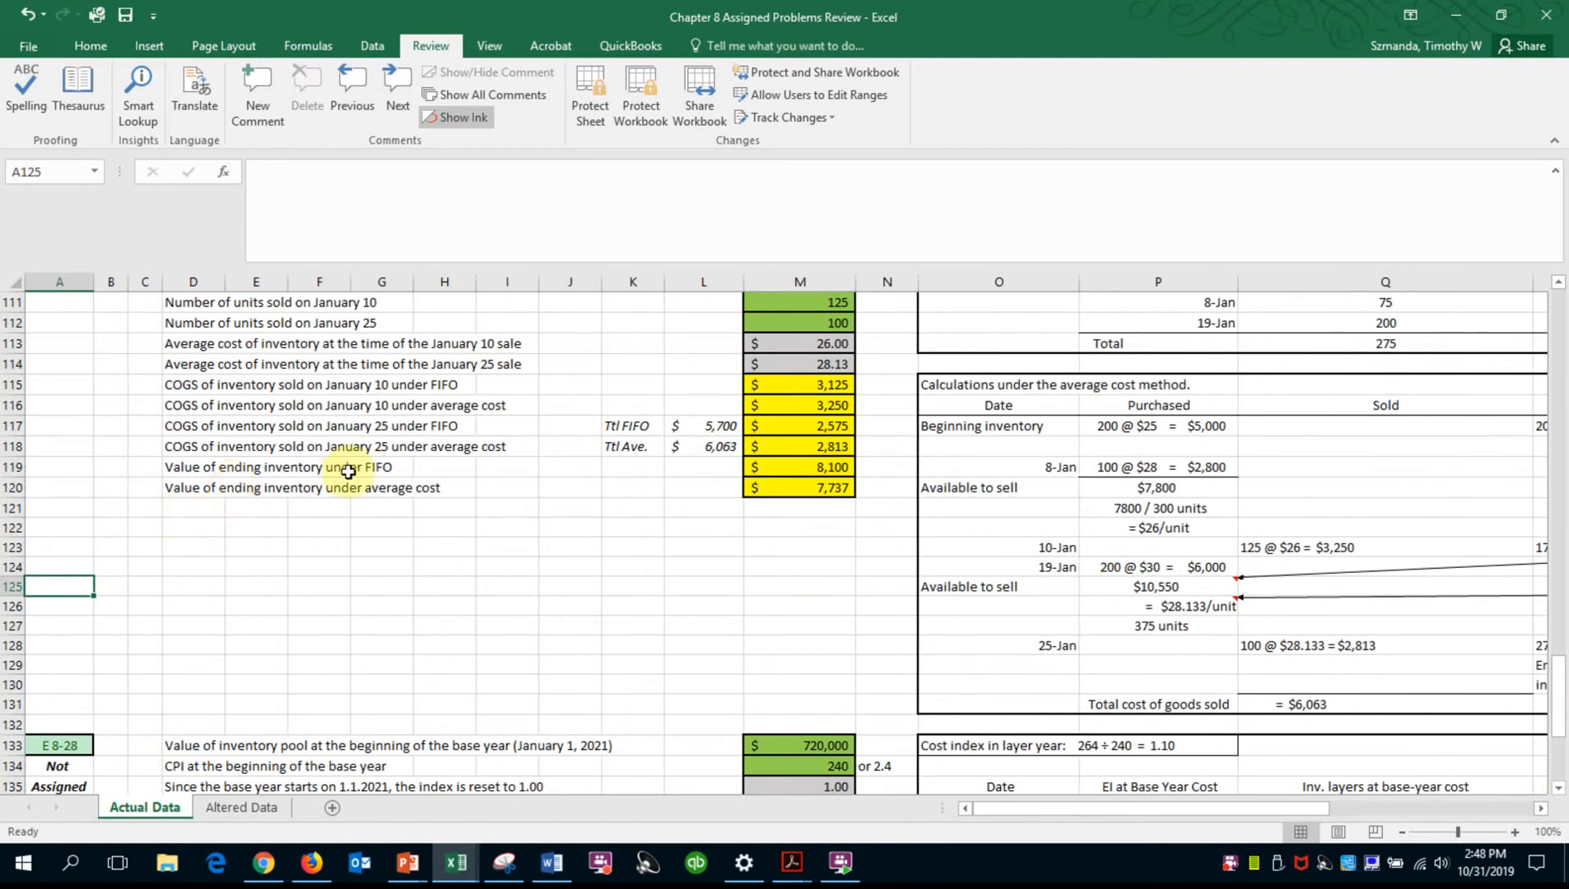
pyautogui.click(766, 486)
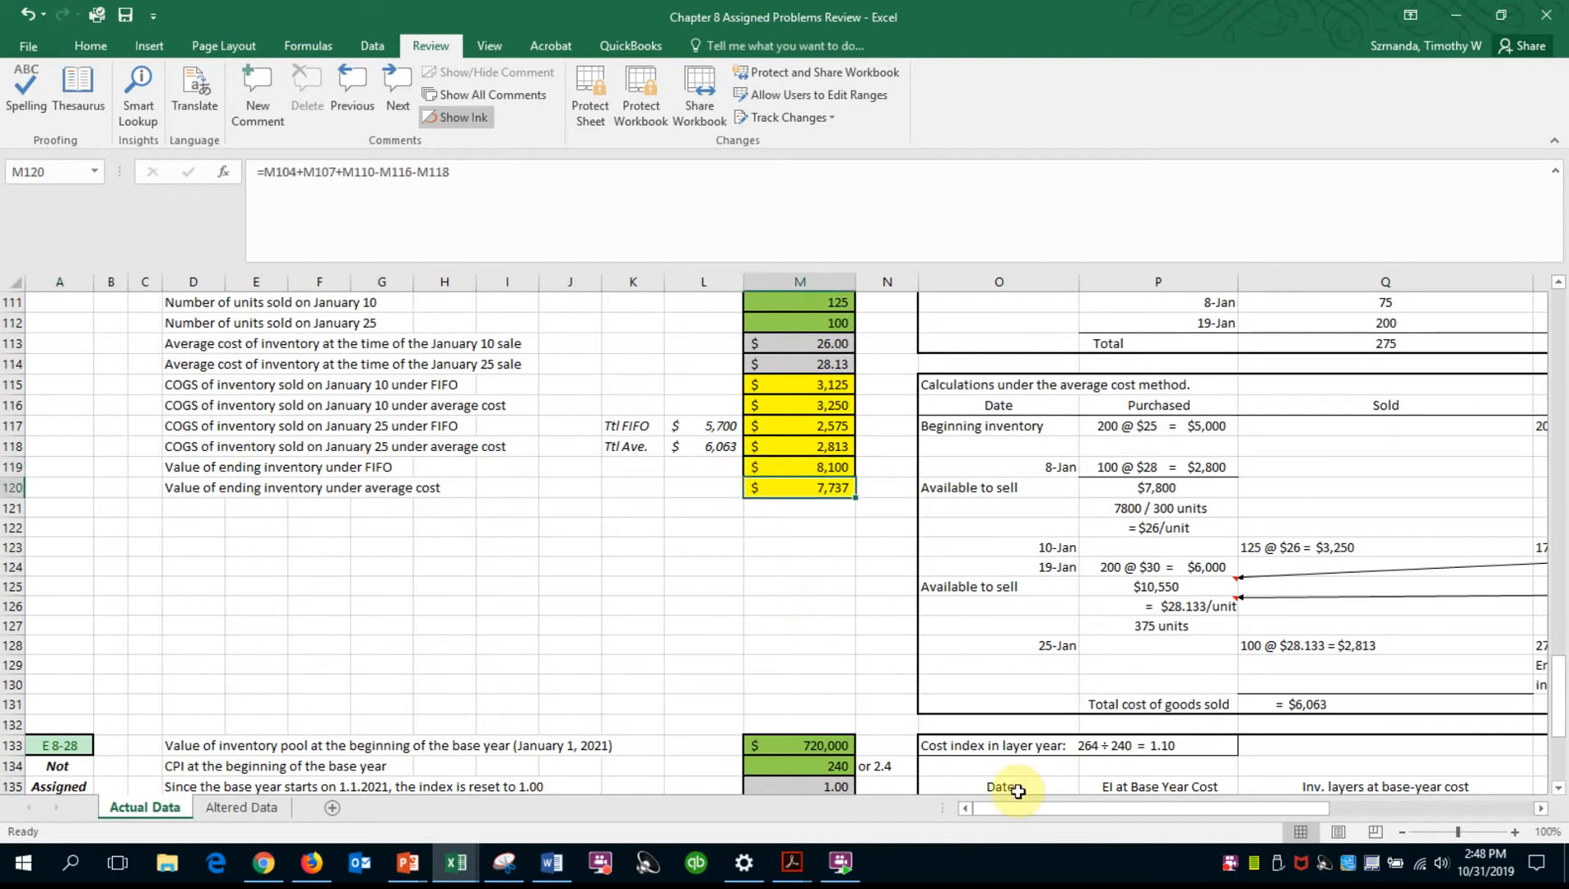
pyautogui.moveTo(1027, 809); pyautogui.dragTo(1232, 808)
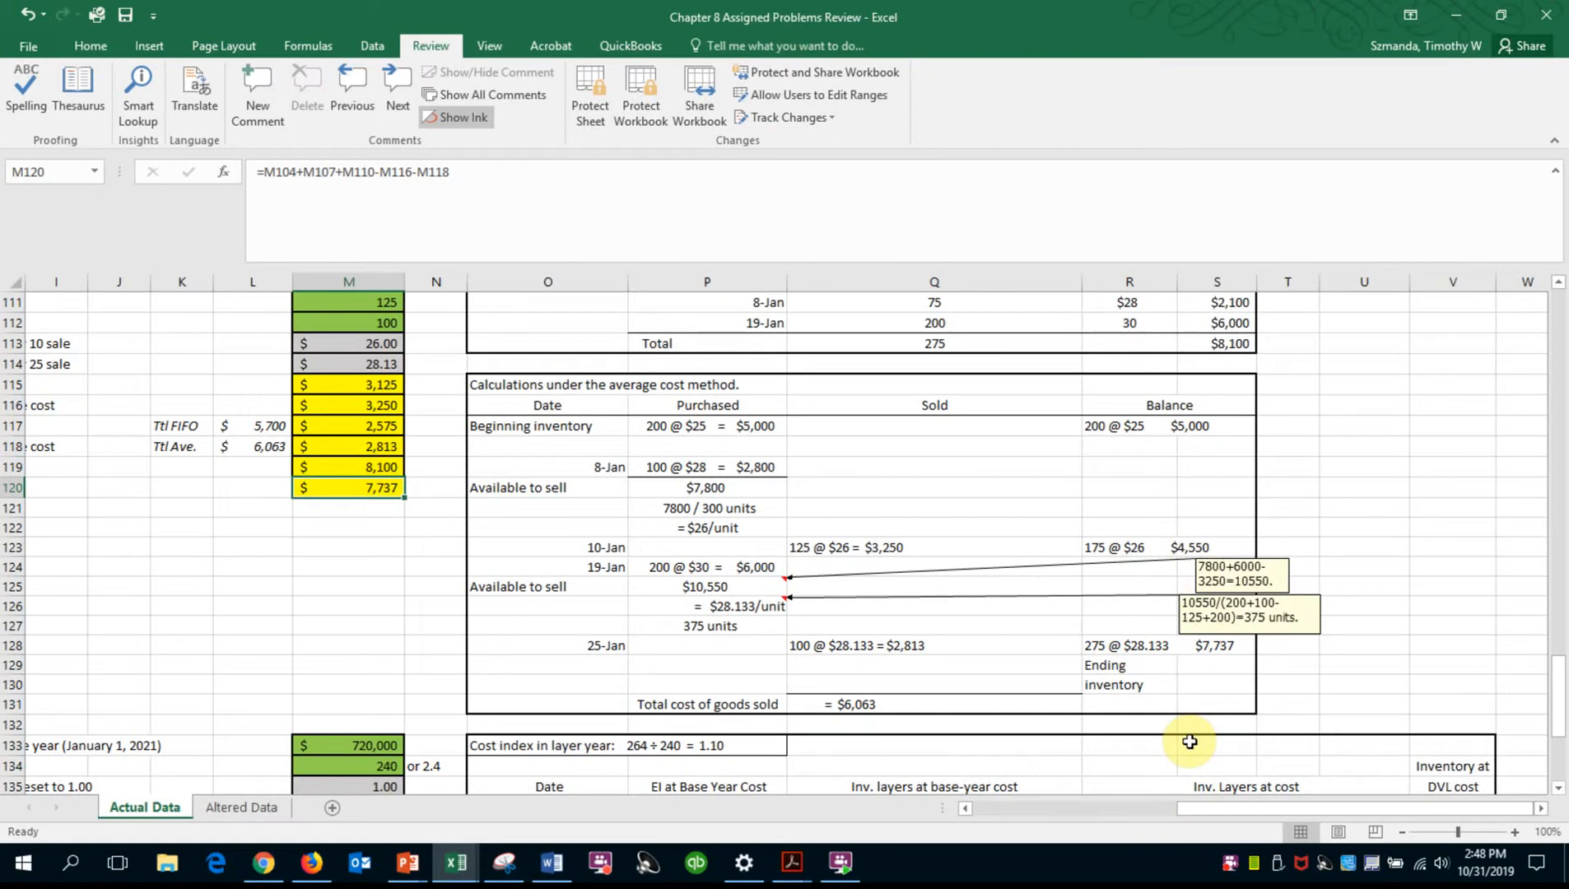
pyautogui.moveTo(1218, 810); pyautogui.dragTo(1035, 803)
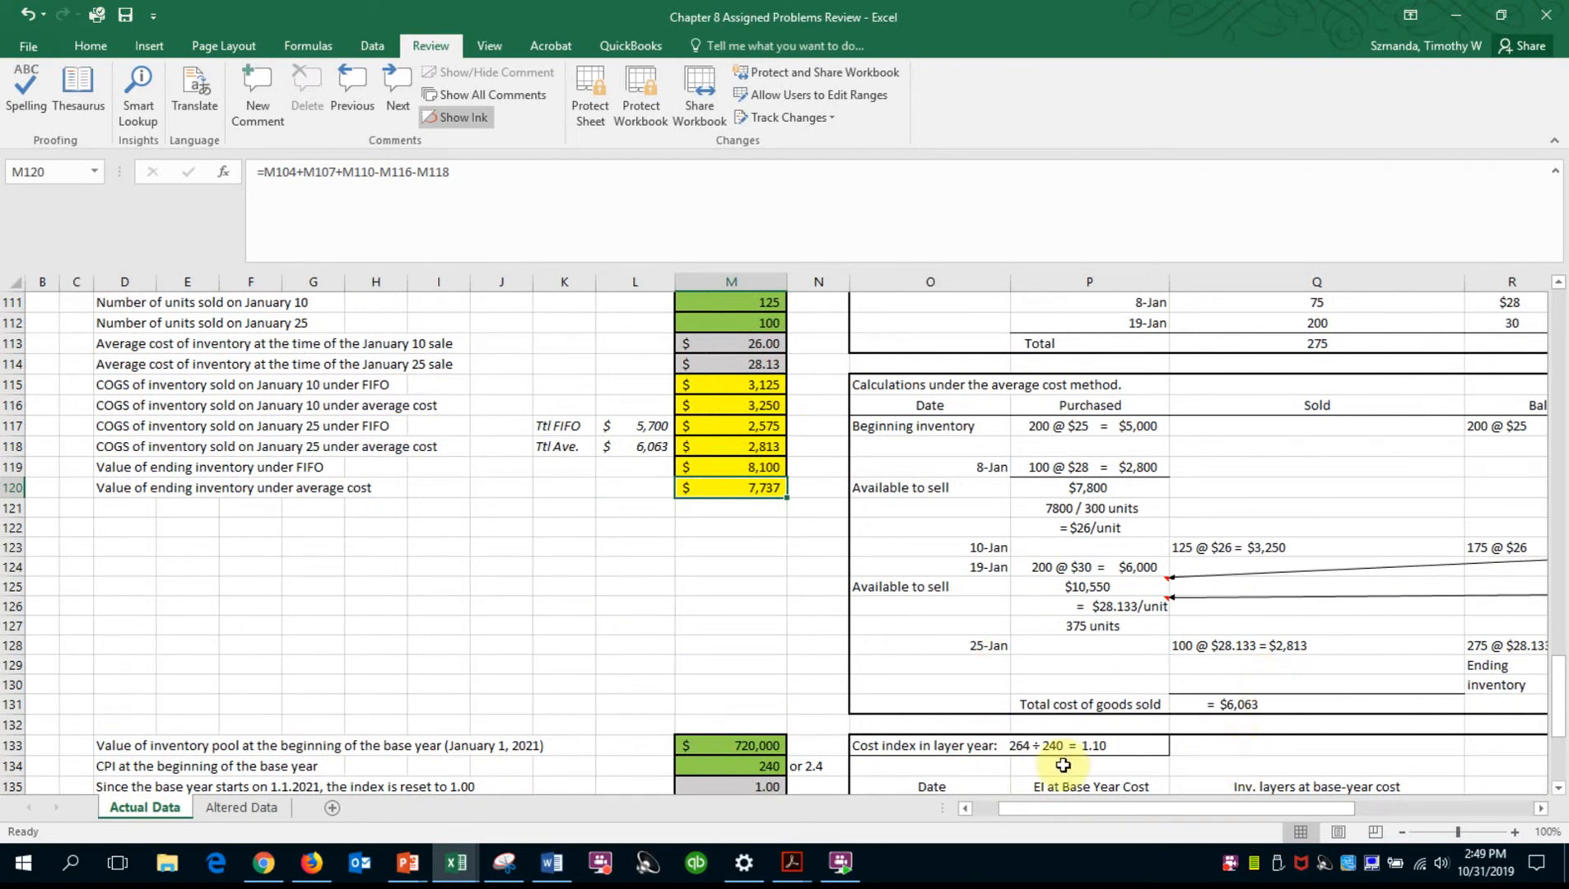
# Bring the E 8-28 problem below BE 8-6 fully into view, including its problem label and row descriptions
pyautogui.click(670, 673)
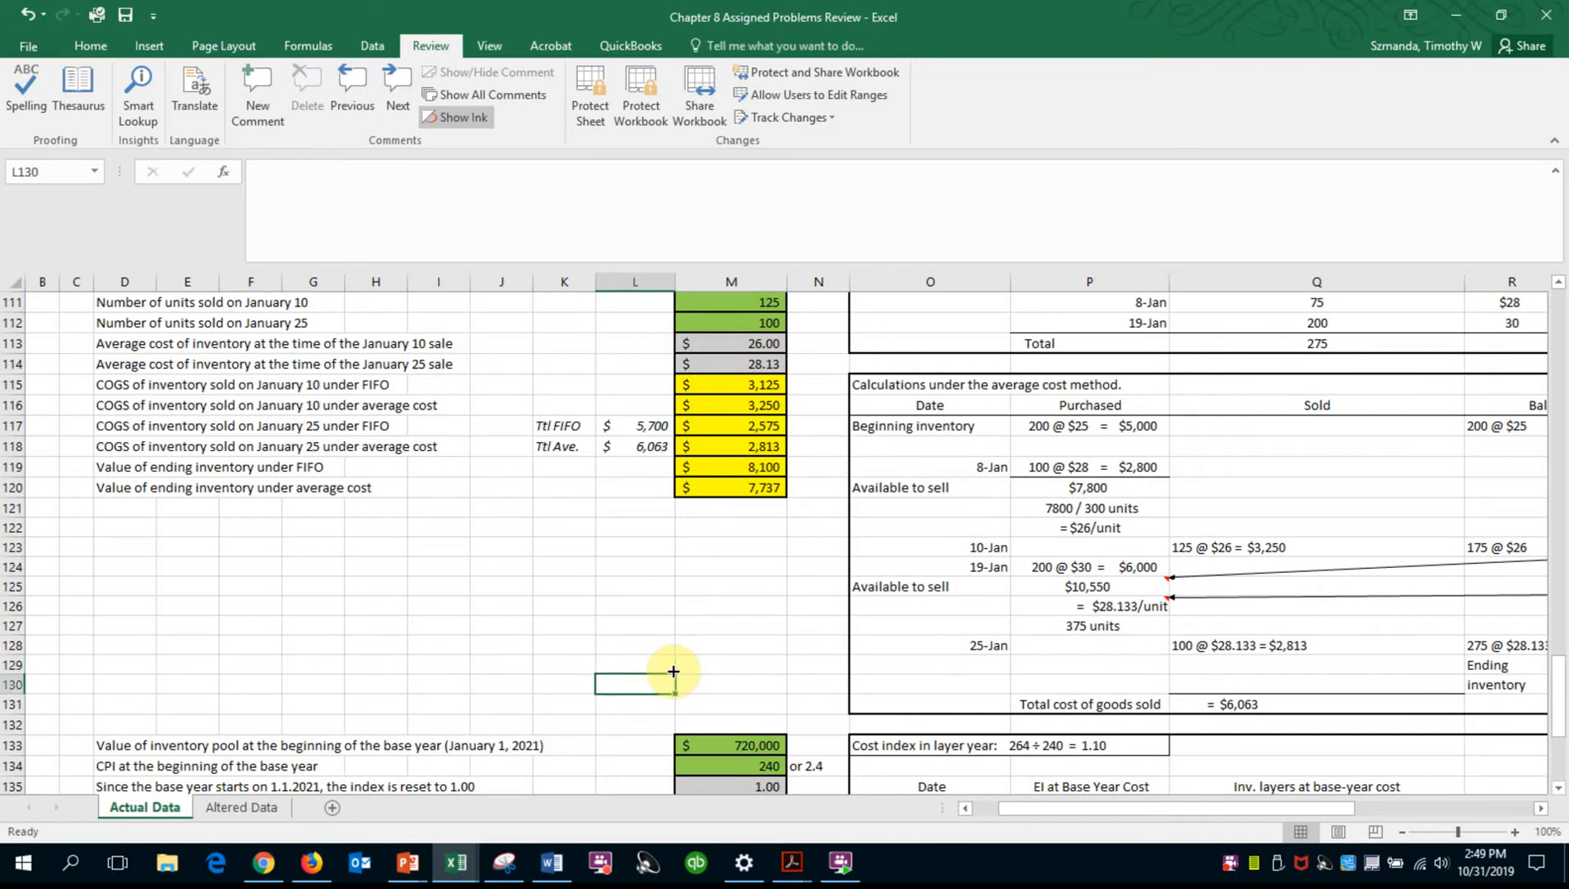
pyautogui.press('Down')
pyautogui.press('Down')
pyautogui.press('Down')
pyautogui.press('Down')
pyautogui.press('Down')
pyautogui.press('Down')
pyautogui.press('Down')
pyautogui.press('Down')
pyautogui.press('Down')
pyautogui.press('Down')
pyautogui.press('Down')
pyautogui.press('Down')
pyautogui.press('Down')
pyautogui.press('Down')
pyautogui.press('Left')
pyautogui.press('Left')
pyautogui.press('Left')
pyautogui.press('Left')
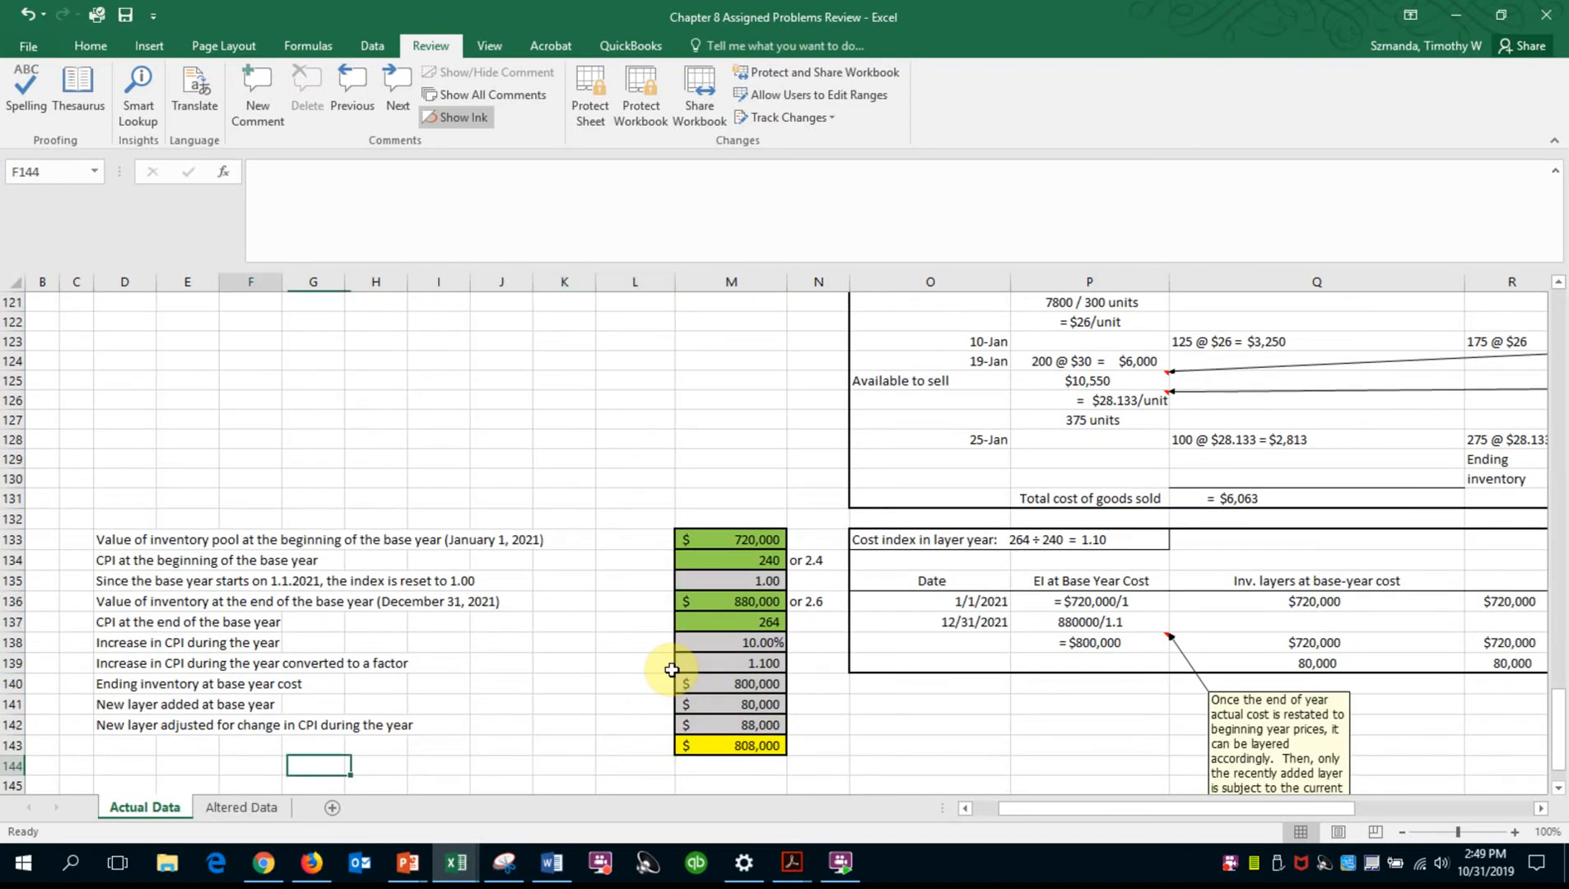
pyautogui.press('Left')
pyautogui.press('Left')
pyautogui.press('Left')
pyautogui.press('Left')
pyautogui.press('Left')
pyautogui.press('Left')
pyautogui.press('Left')
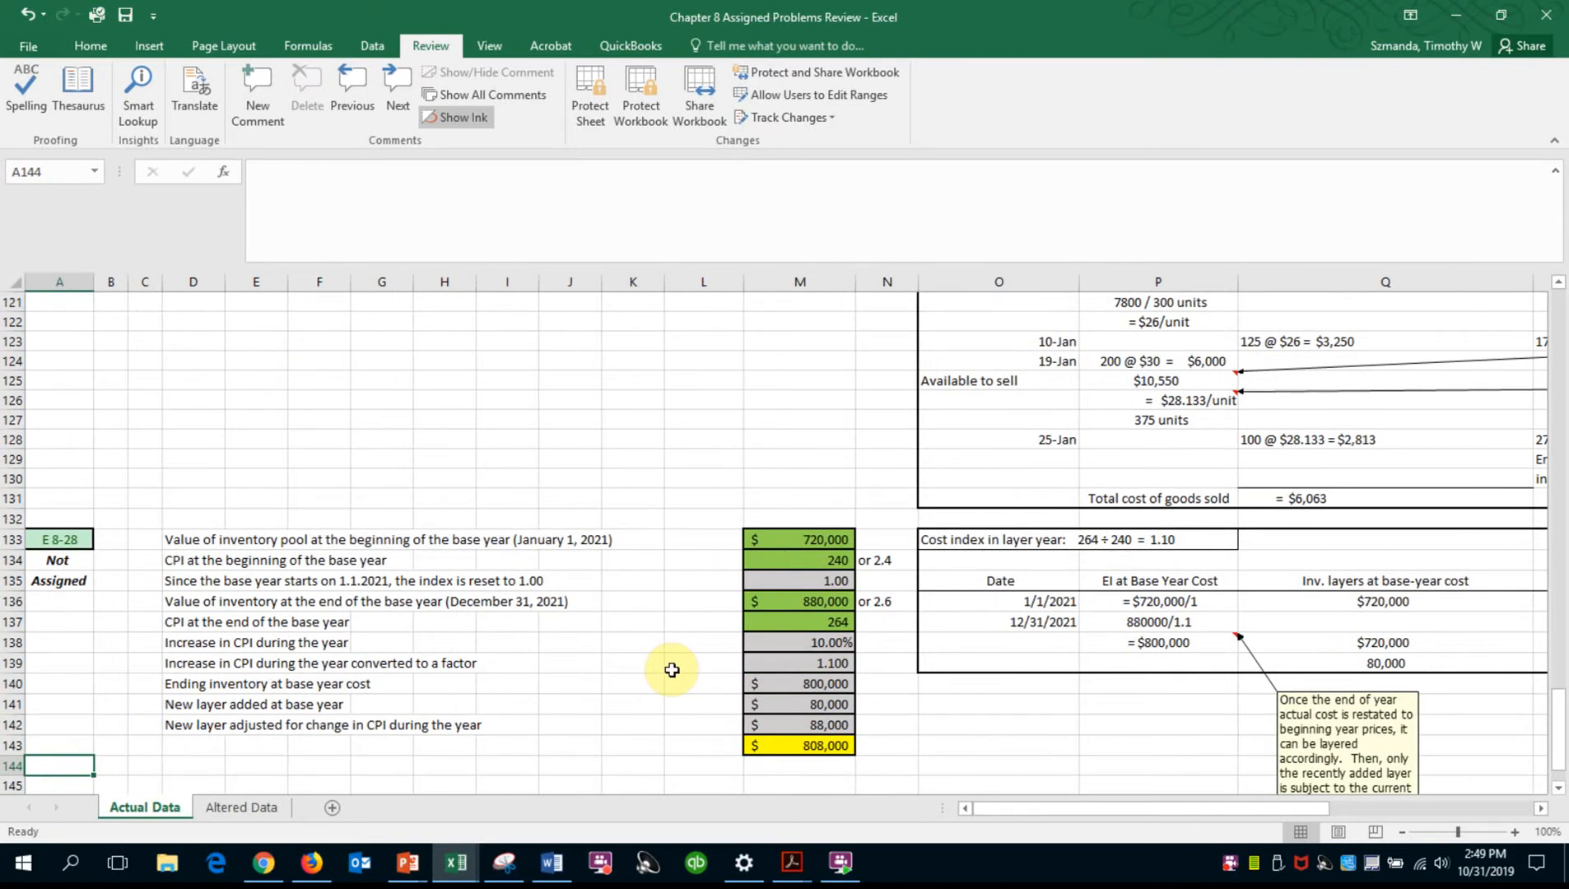
pyautogui.press('Down')
pyautogui.press('Down')
pyautogui.press('Down')
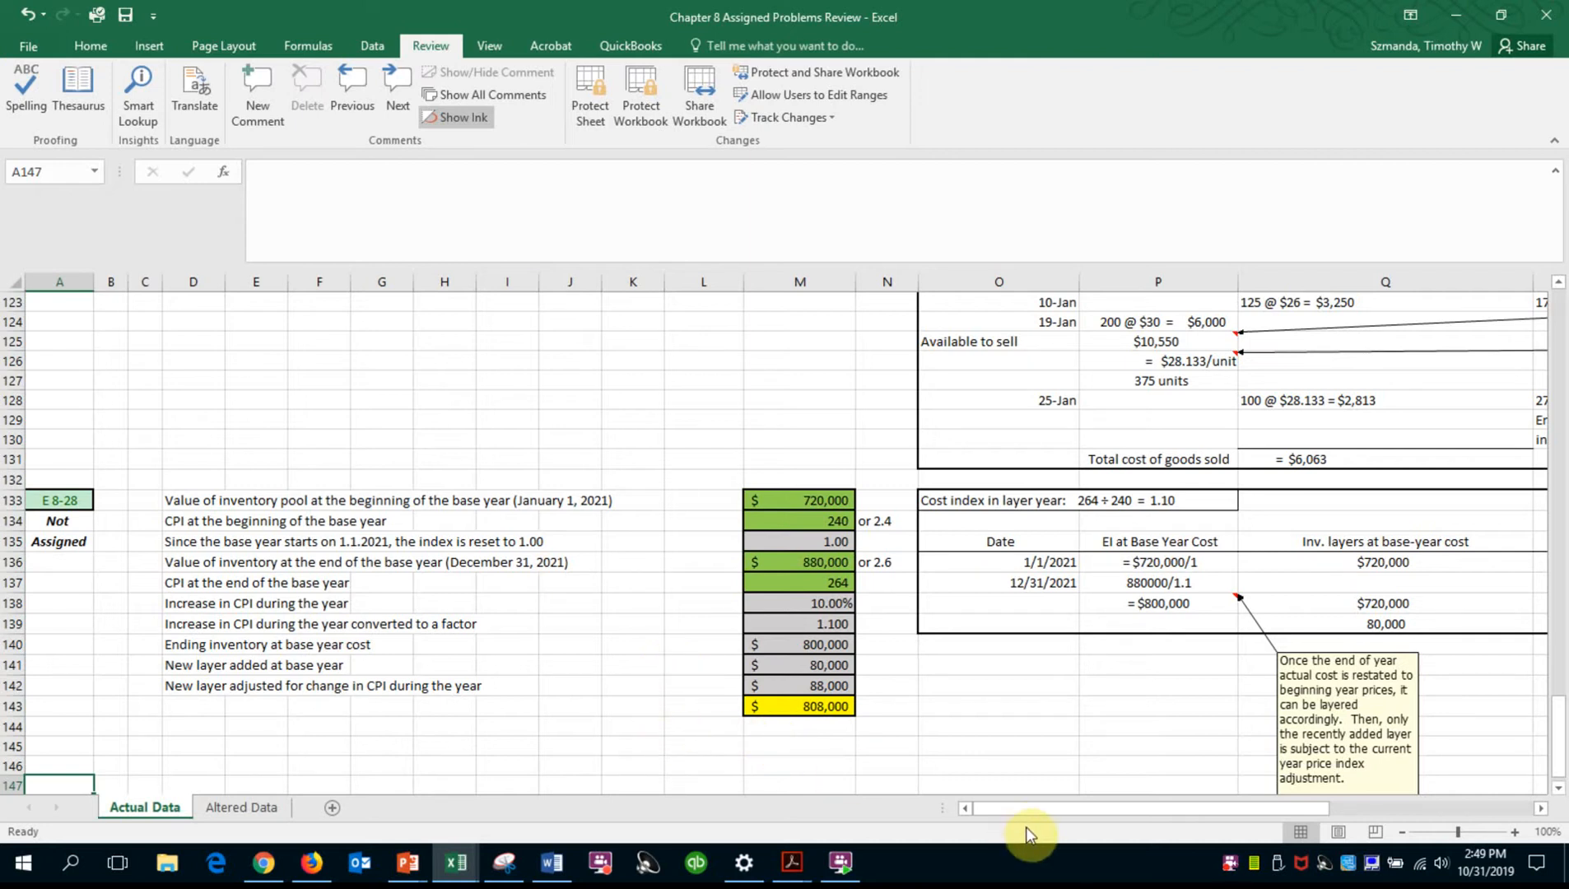
# Examine the full E 8-28 inventory layer table through the DVL cost column, and return to the row descriptions
pyautogui.moveTo(1034, 815); pyautogui.dragTo(1258, 834)
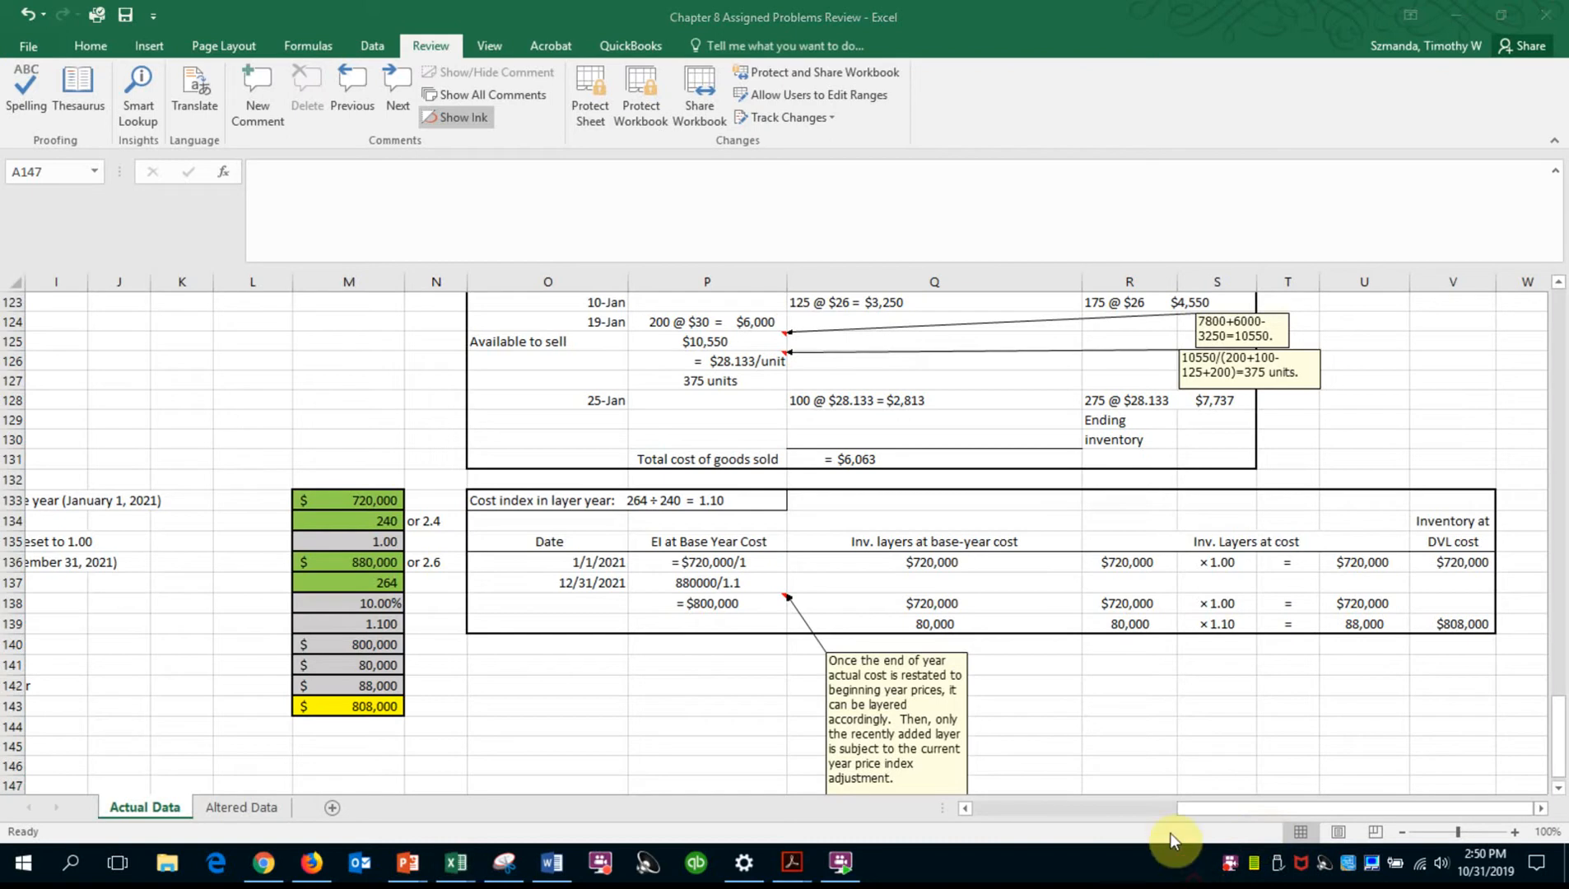
pyautogui.click(1204, 807)
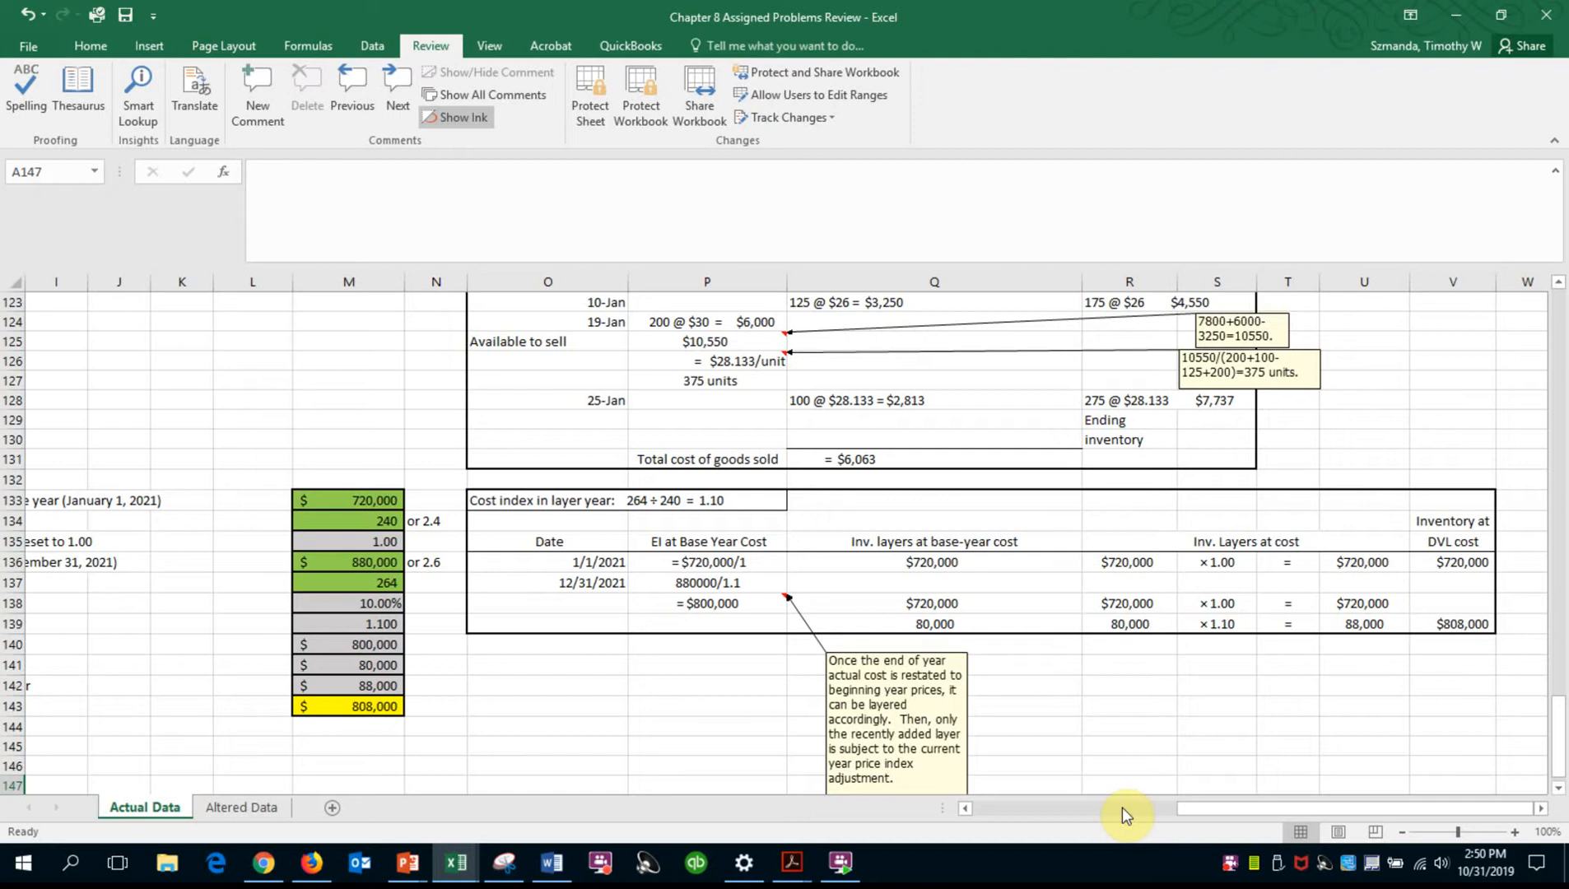
pyautogui.click(966, 809)
pyautogui.click(966, 808)
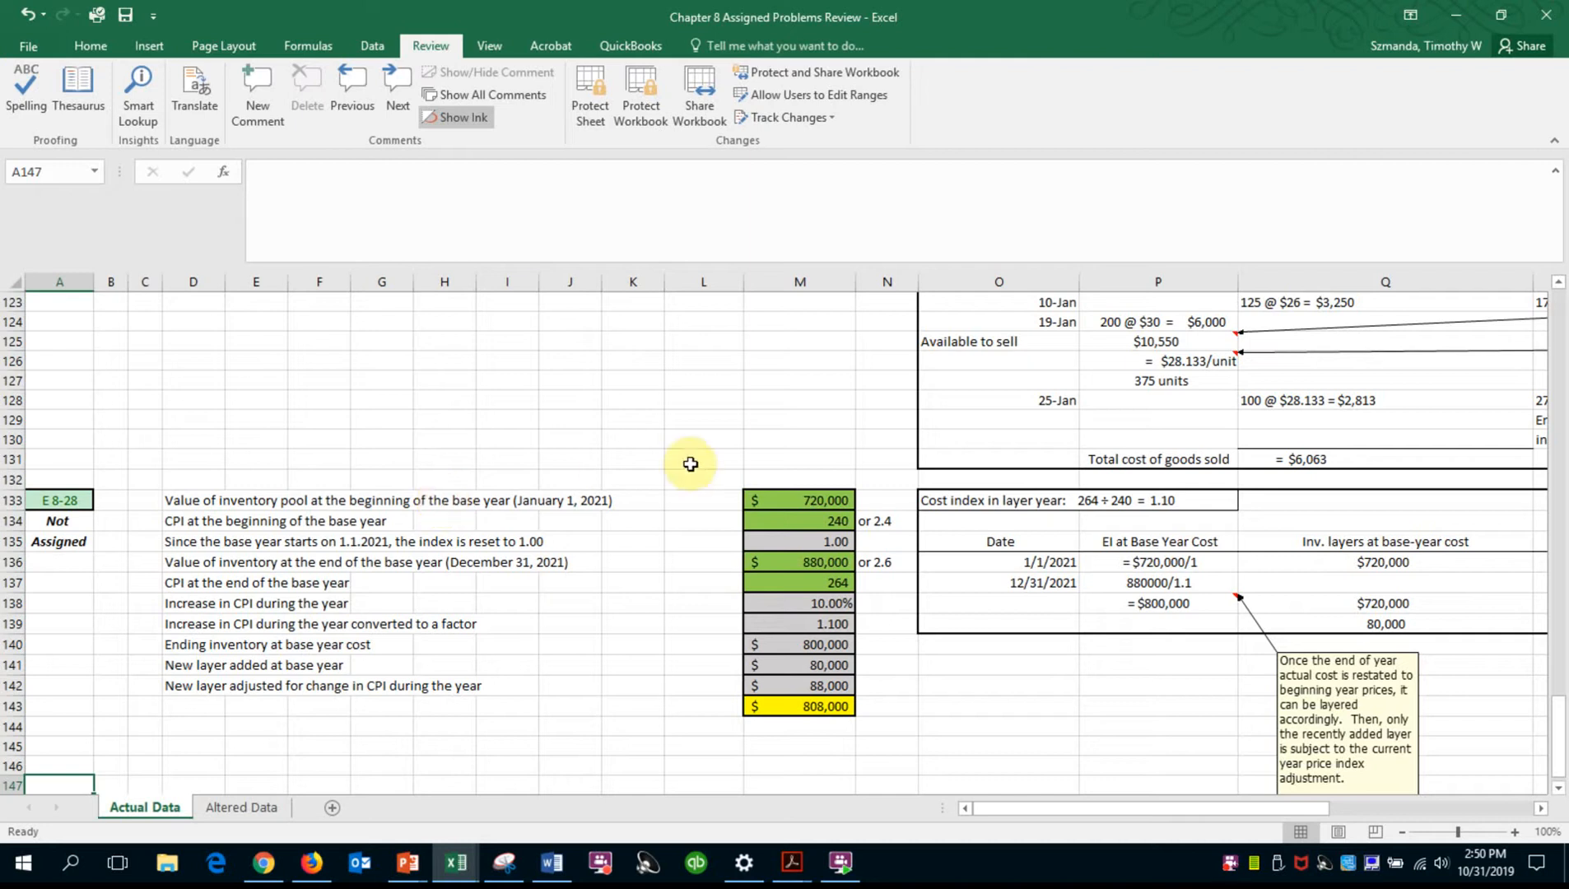
# Review the E 8-28 beginning inventory pool value, the beginning CPI and the base-year index reset
pyautogui.click(793, 503)
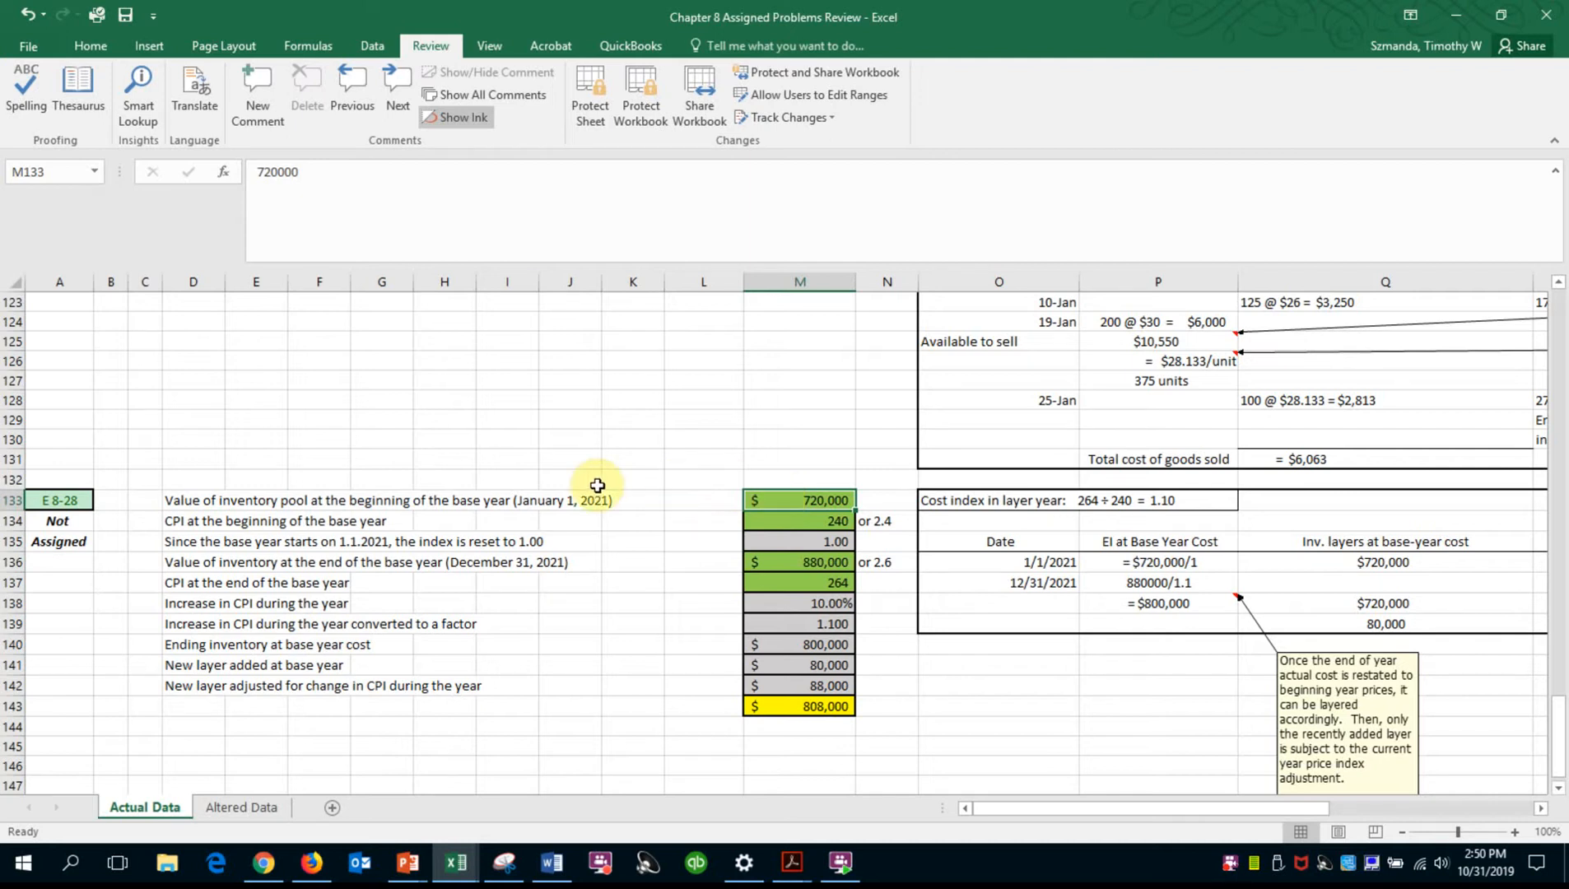
pyautogui.click(203, 521)
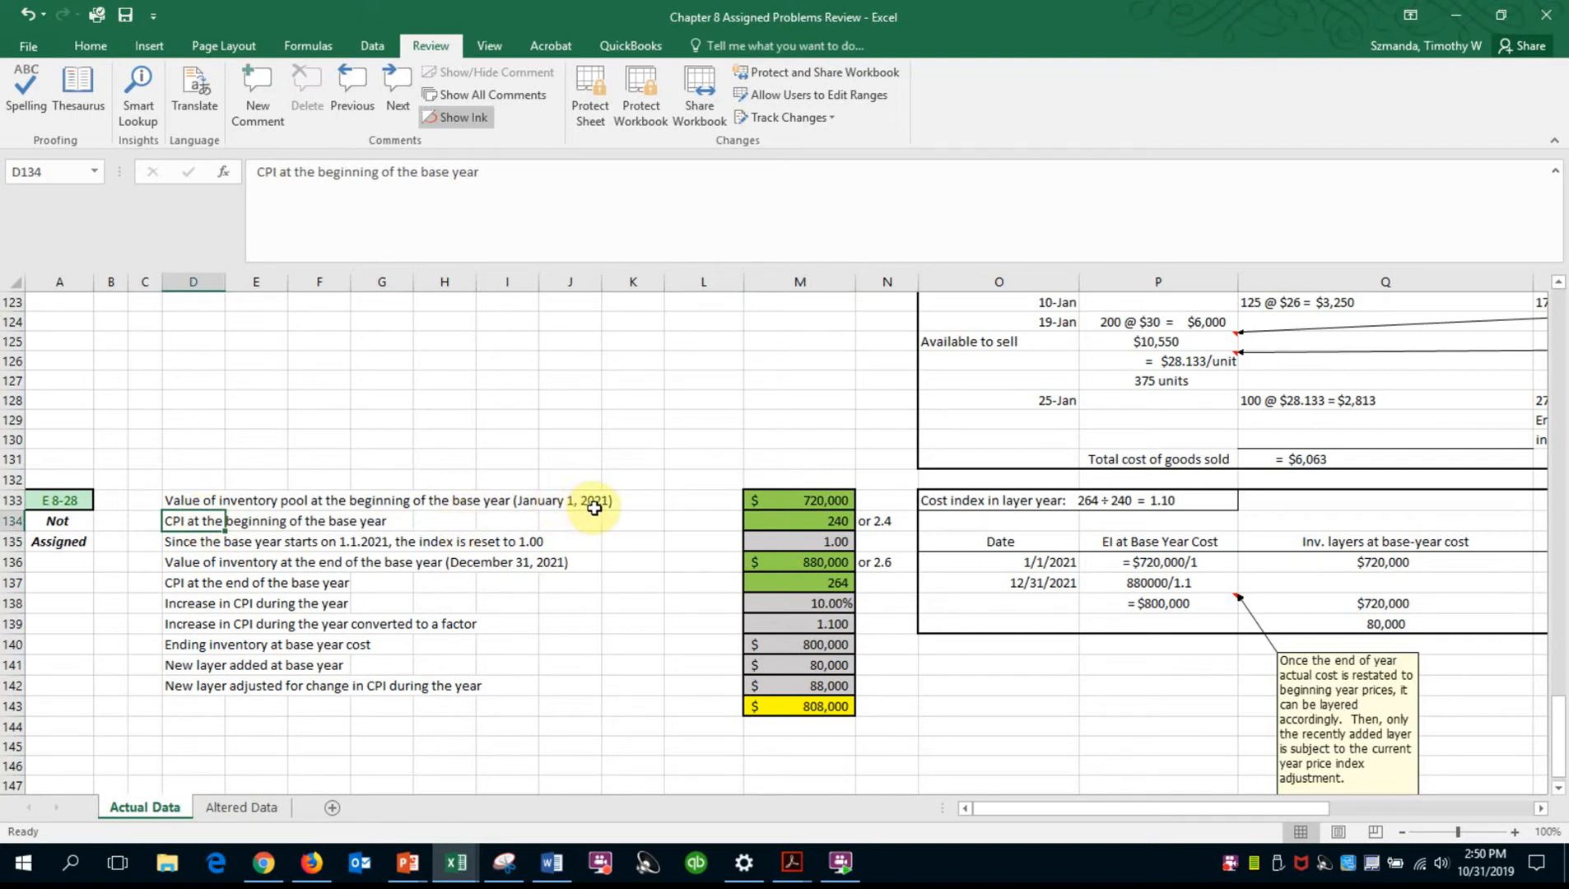
pyautogui.click(787, 543)
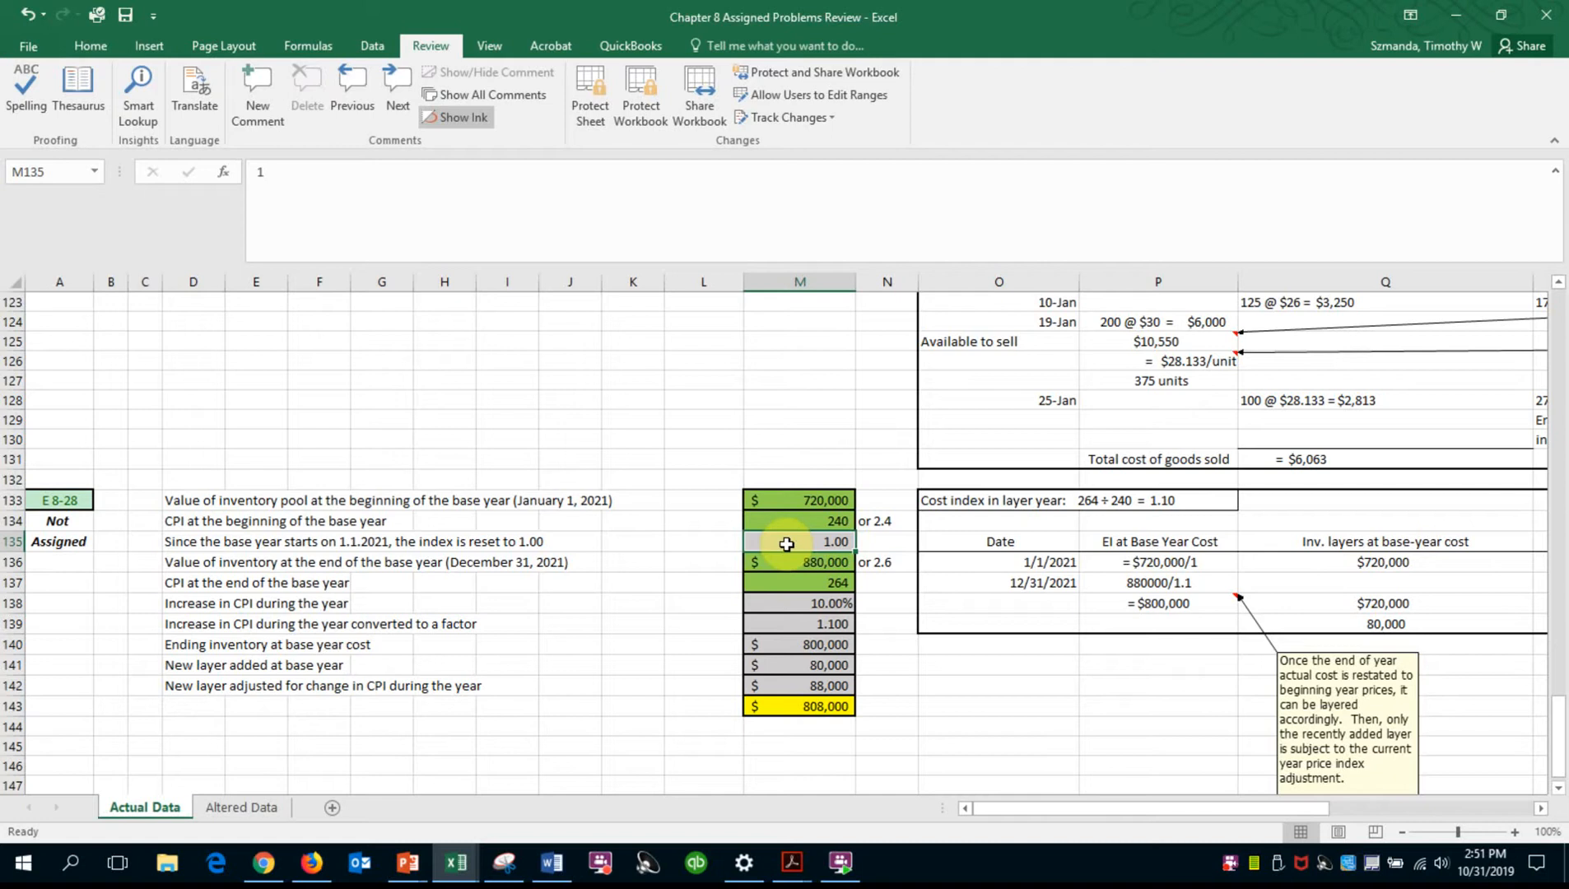
pyautogui.click(818, 522)
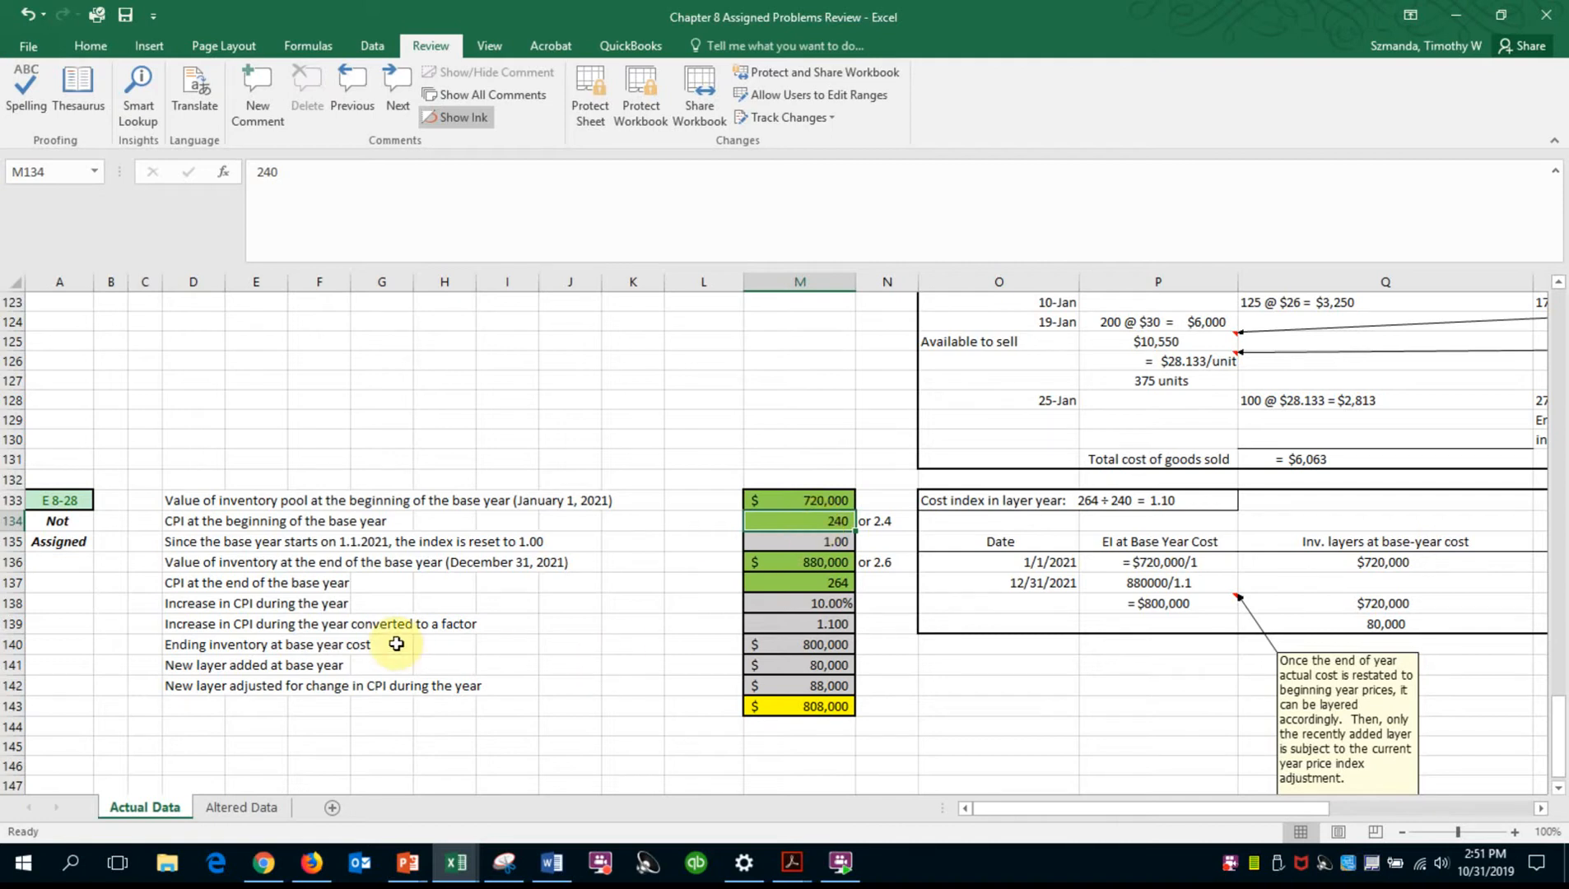
# Move the "or 2.6" note down one row so it sits beside the CPI at the end of the base year
pyautogui.click(819, 583)
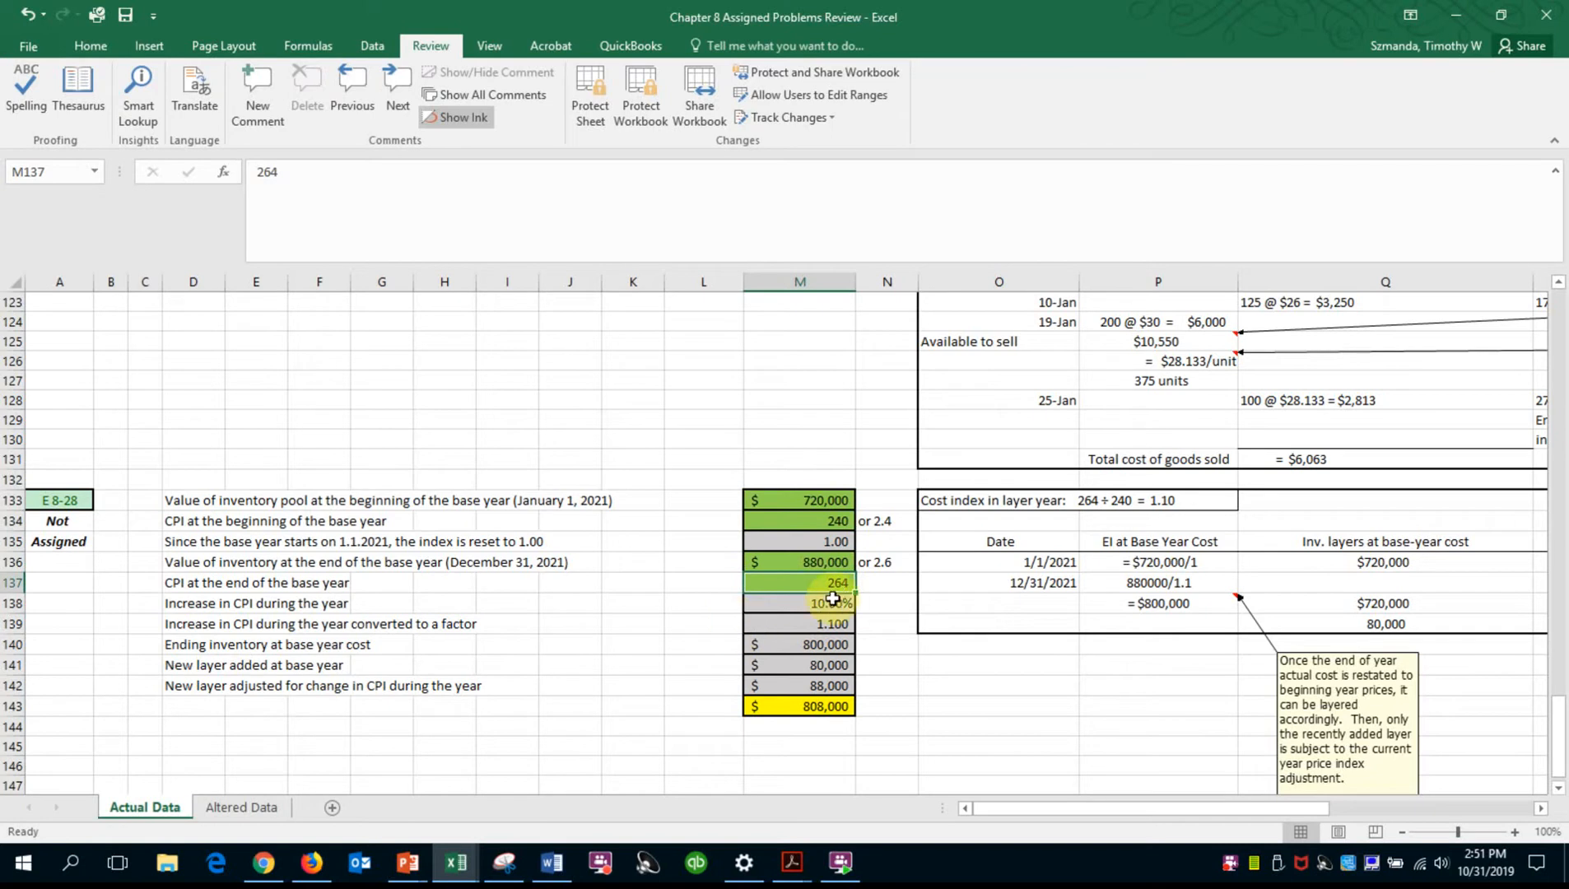
pyautogui.click(892, 570)
pyautogui.moveTo(895, 570); pyautogui.dragTo(896, 583)
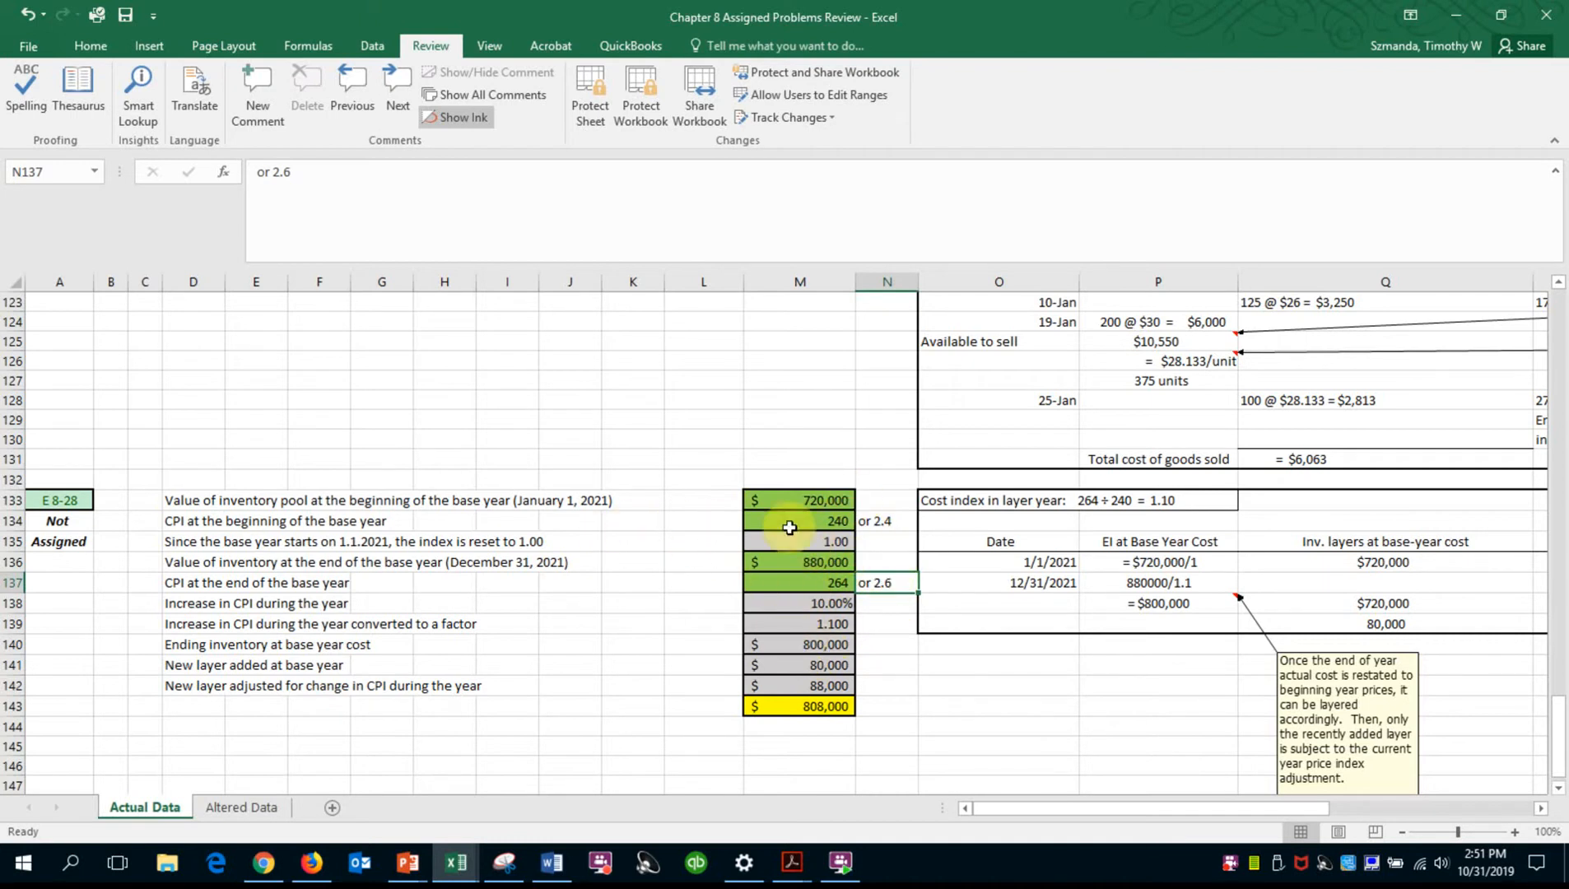
# Check the formulas for the increase in CPI during the year and its conversion to a factor against both CPI values
pyautogui.click(182, 522)
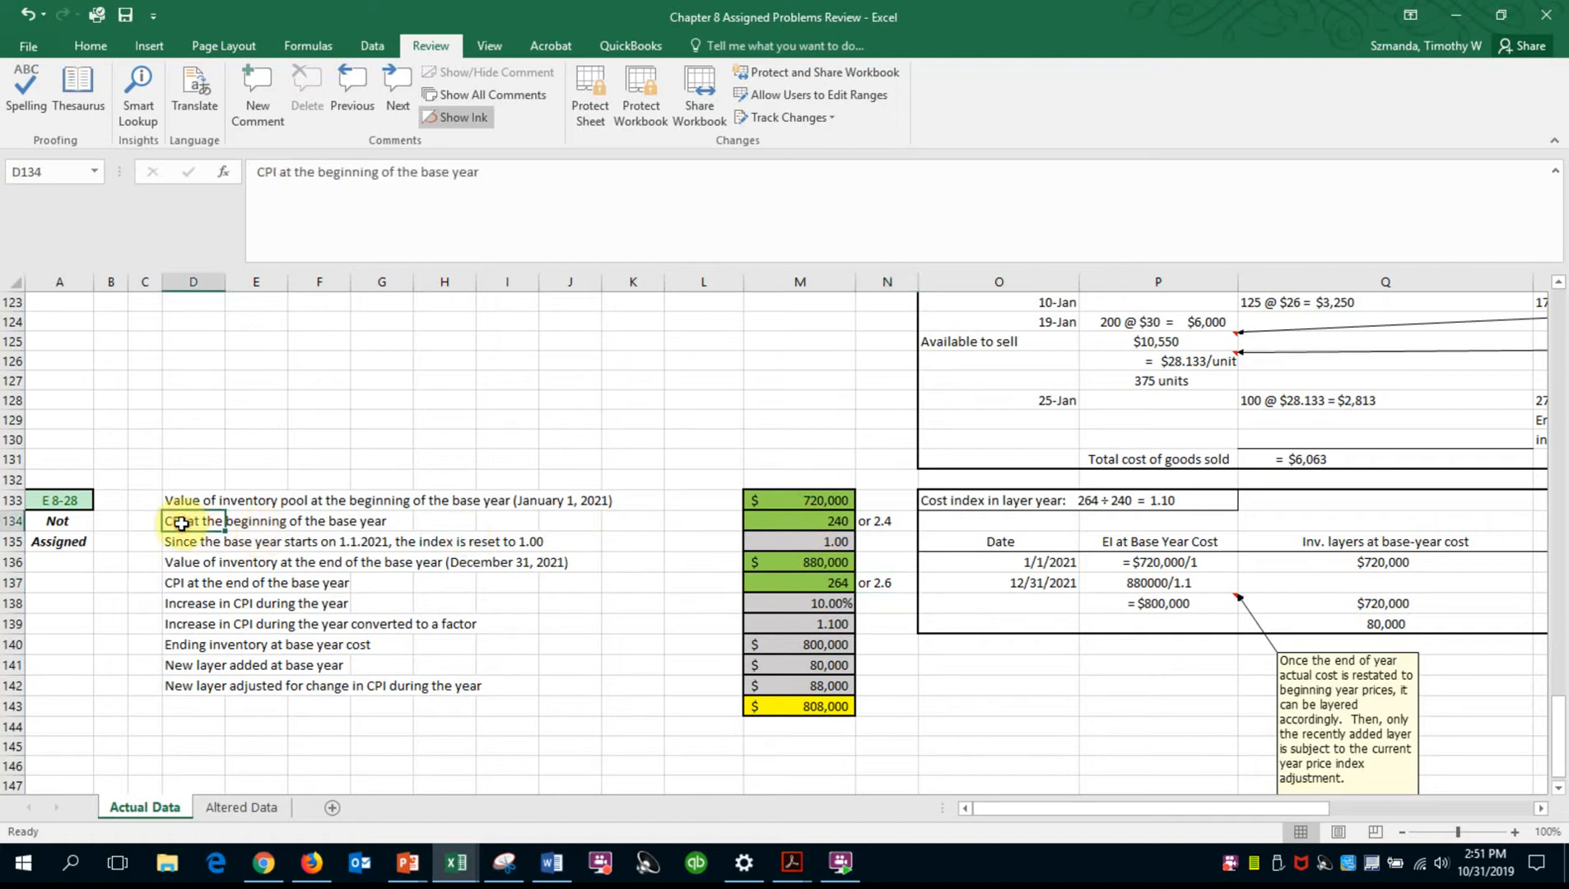
pyautogui.click(747, 587)
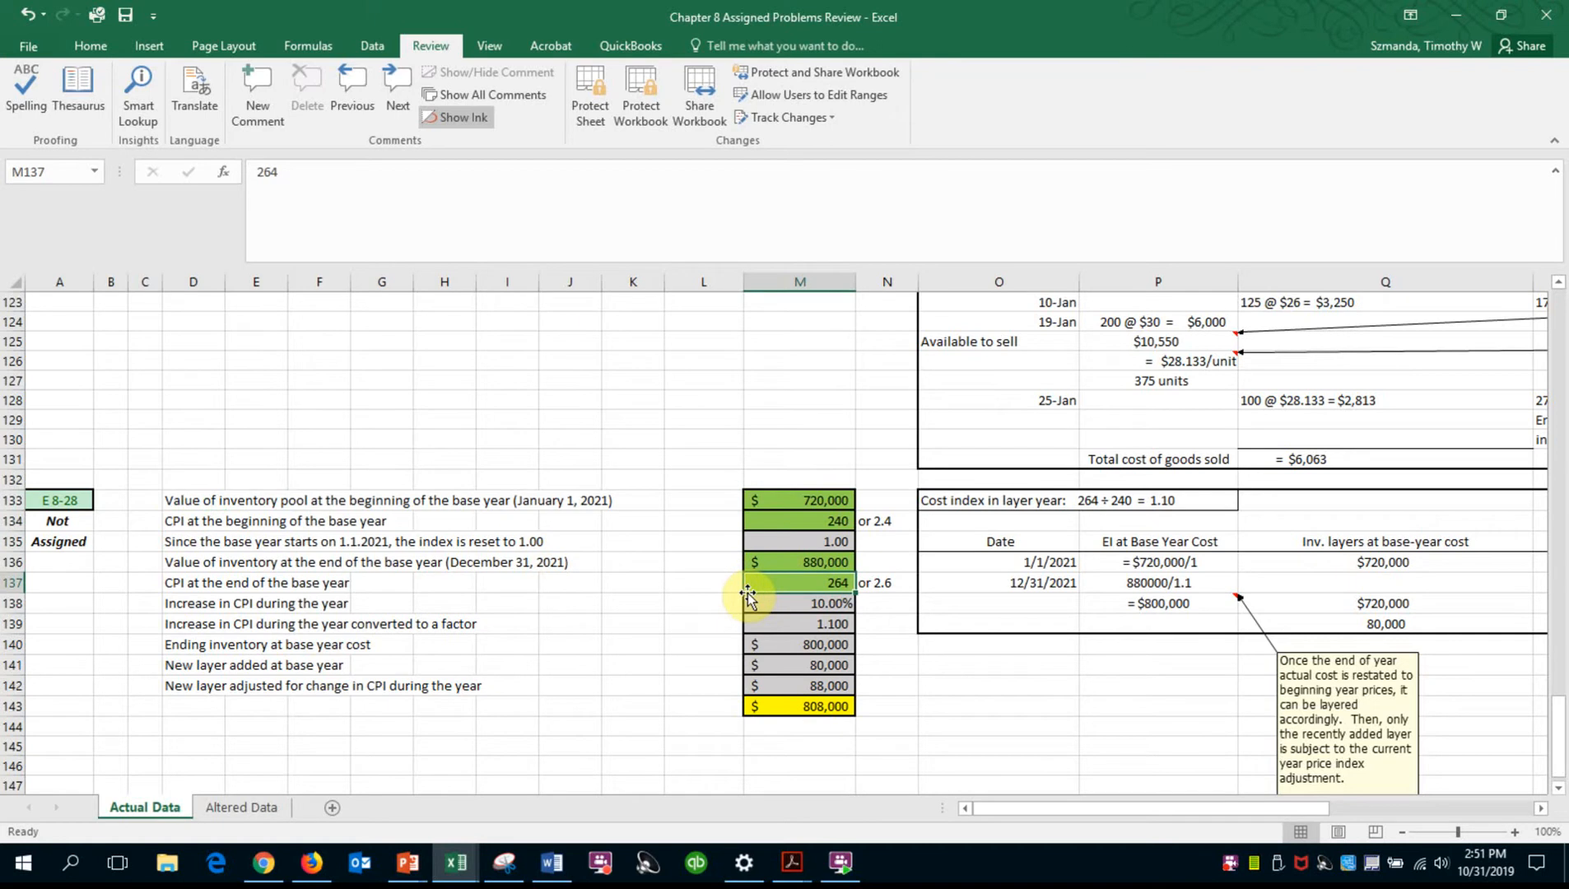
pyautogui.click(788, 610)
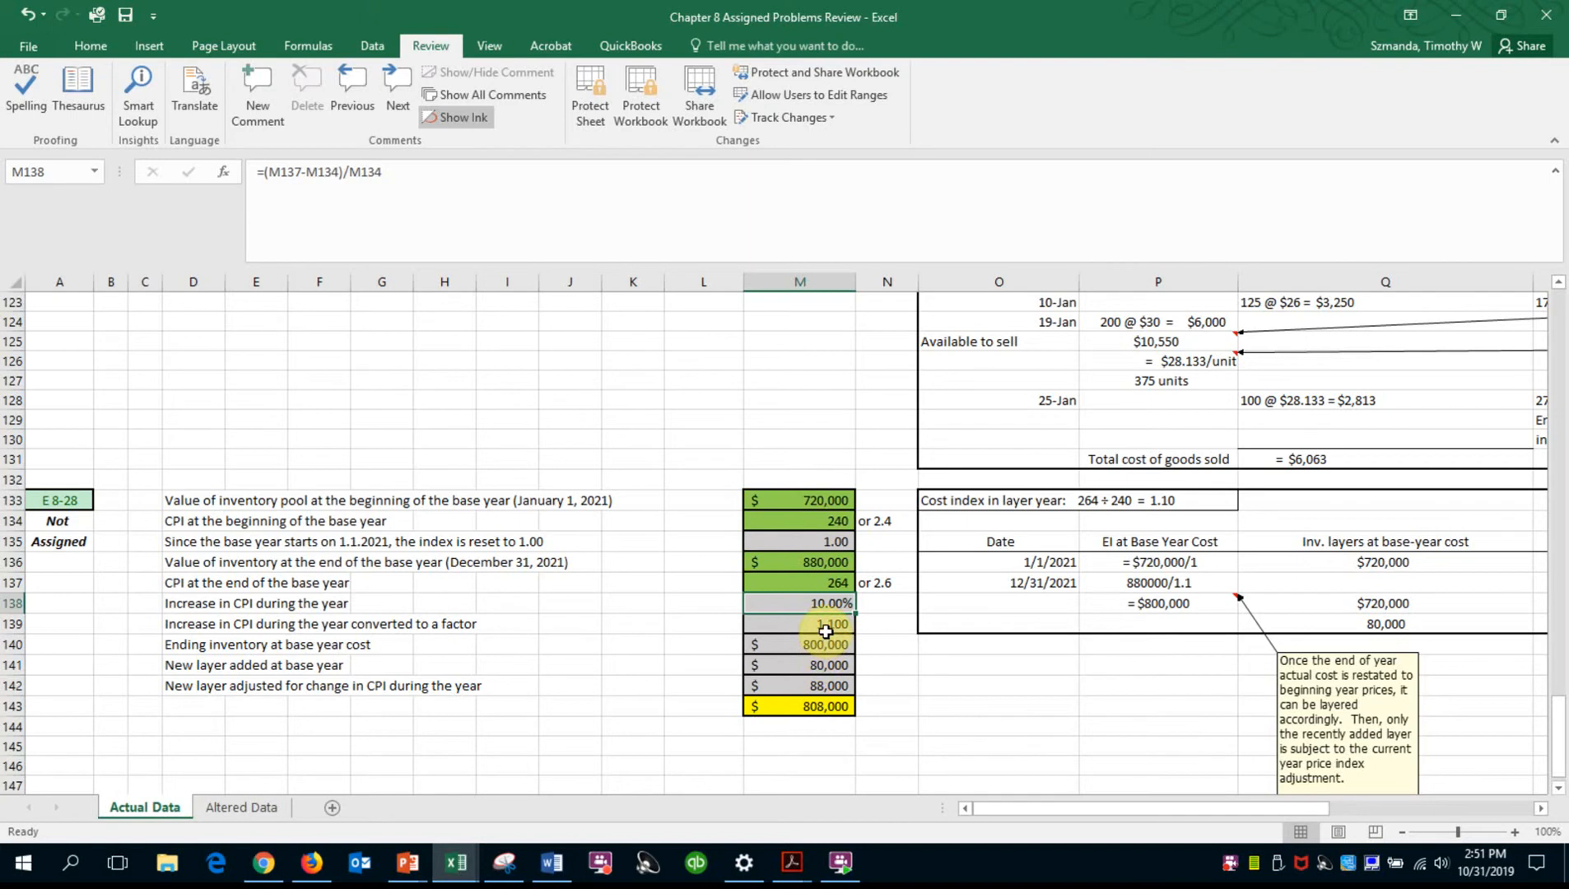
pyautogui.doubleClick(822, 604)
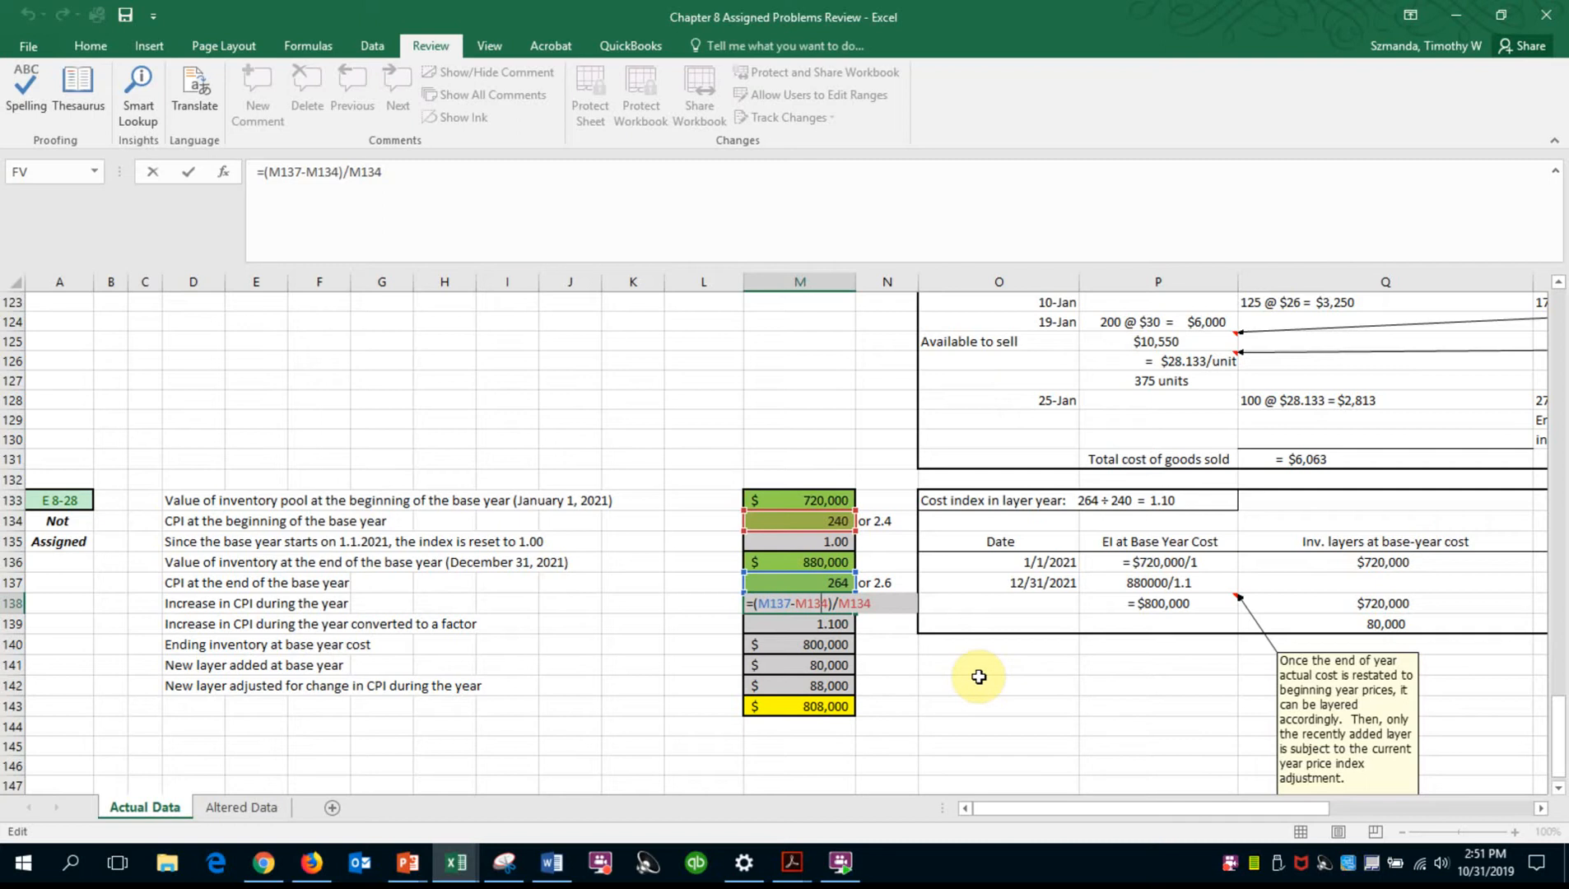
pyautogui.hotkey('ctrl', 'Return')
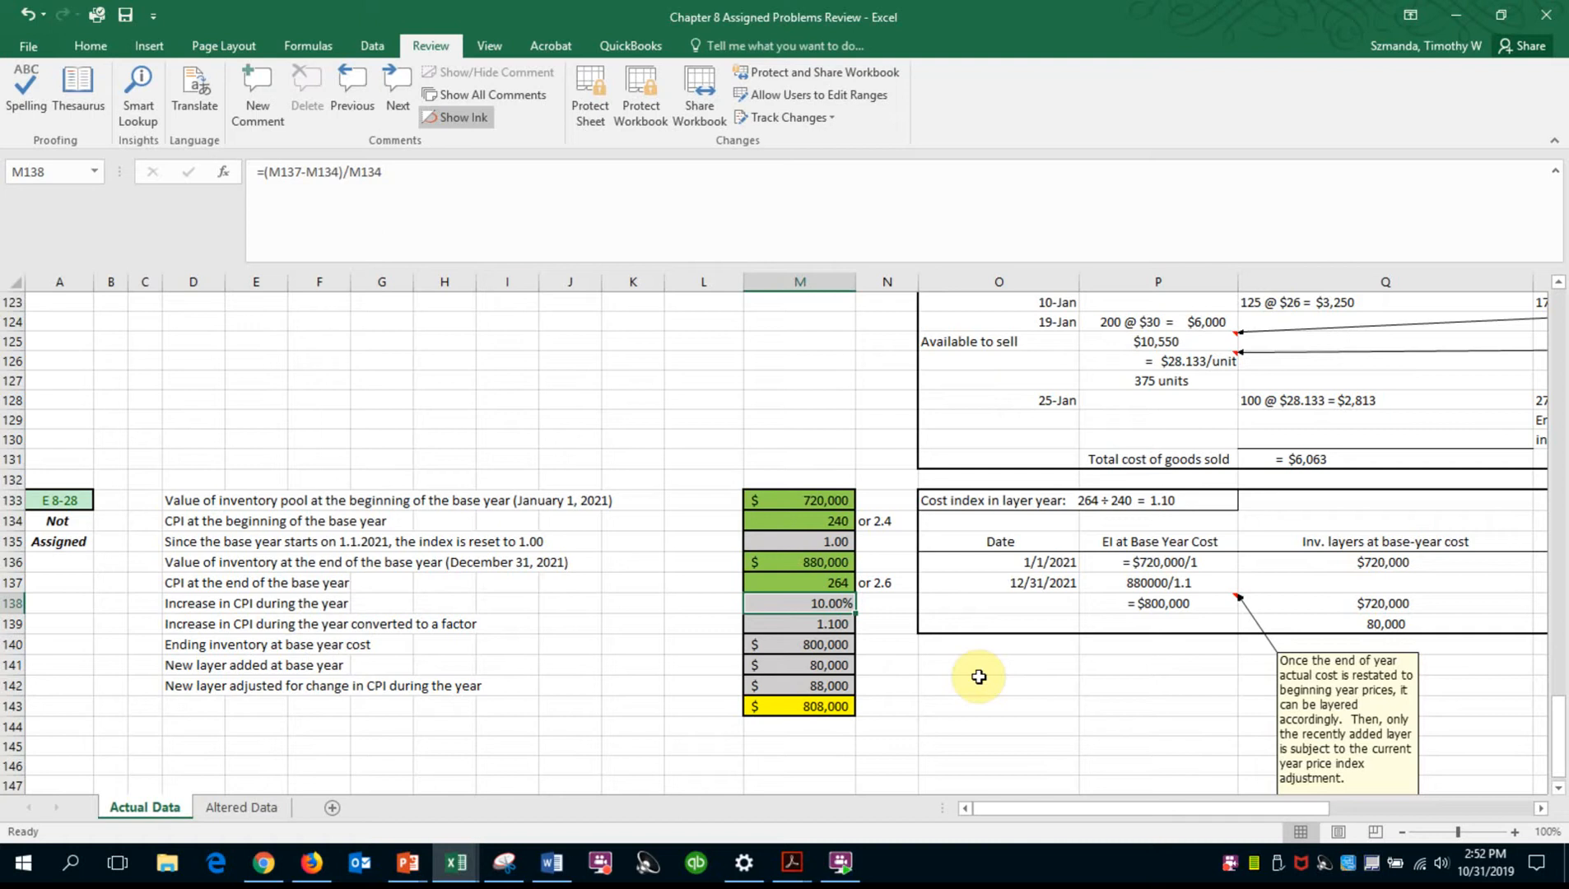
pyautogui.click(829, 626)
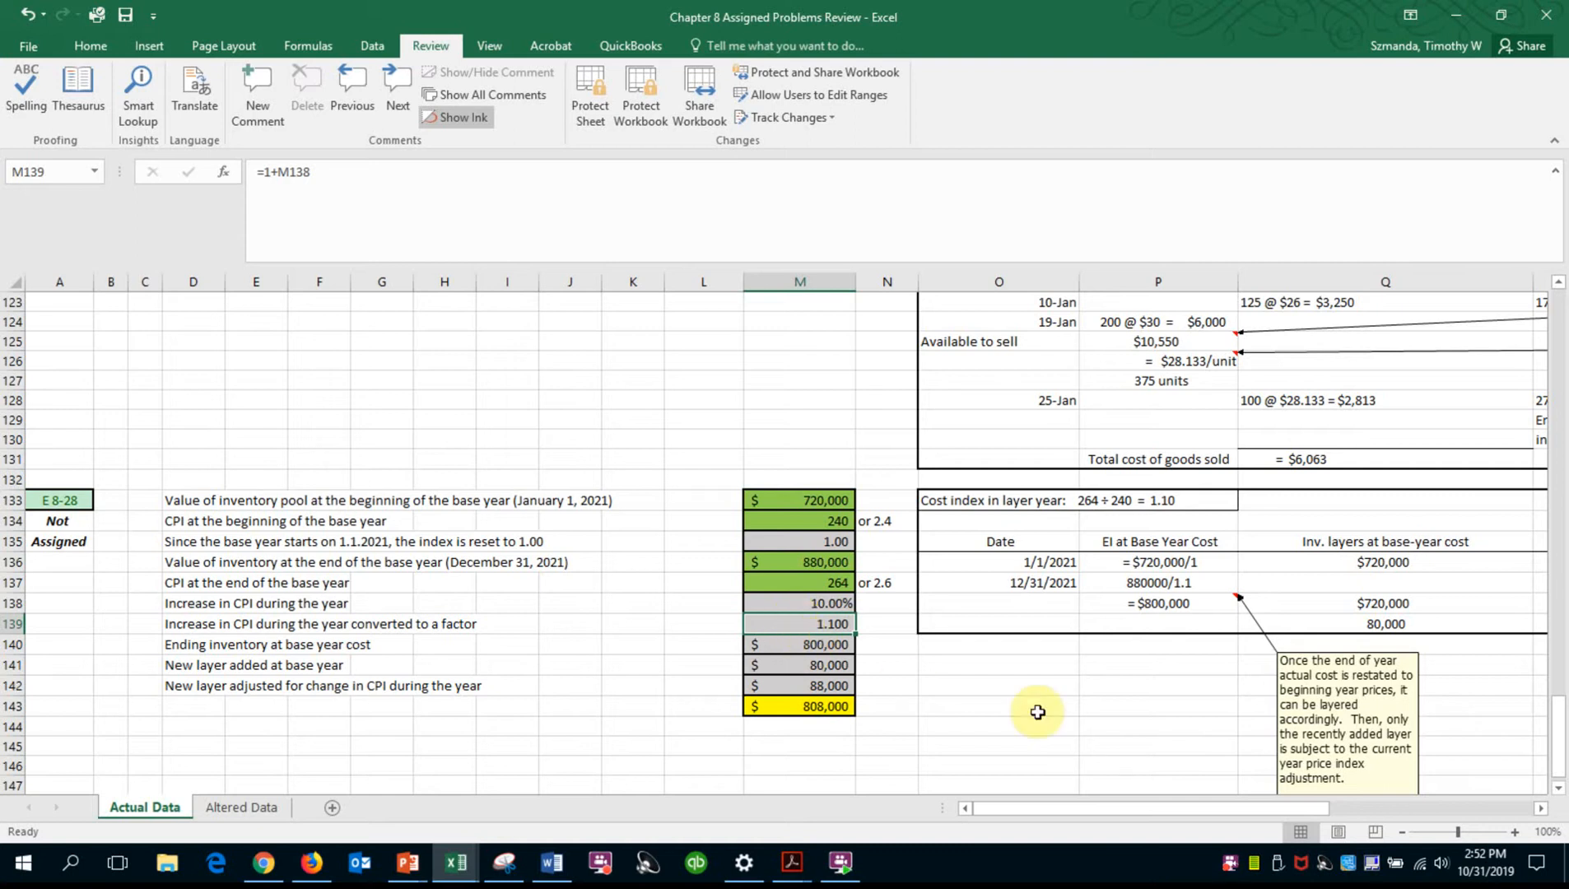
pyautogui.moveTo(1165, 811); pyautogui.dragTo(1021, 773)
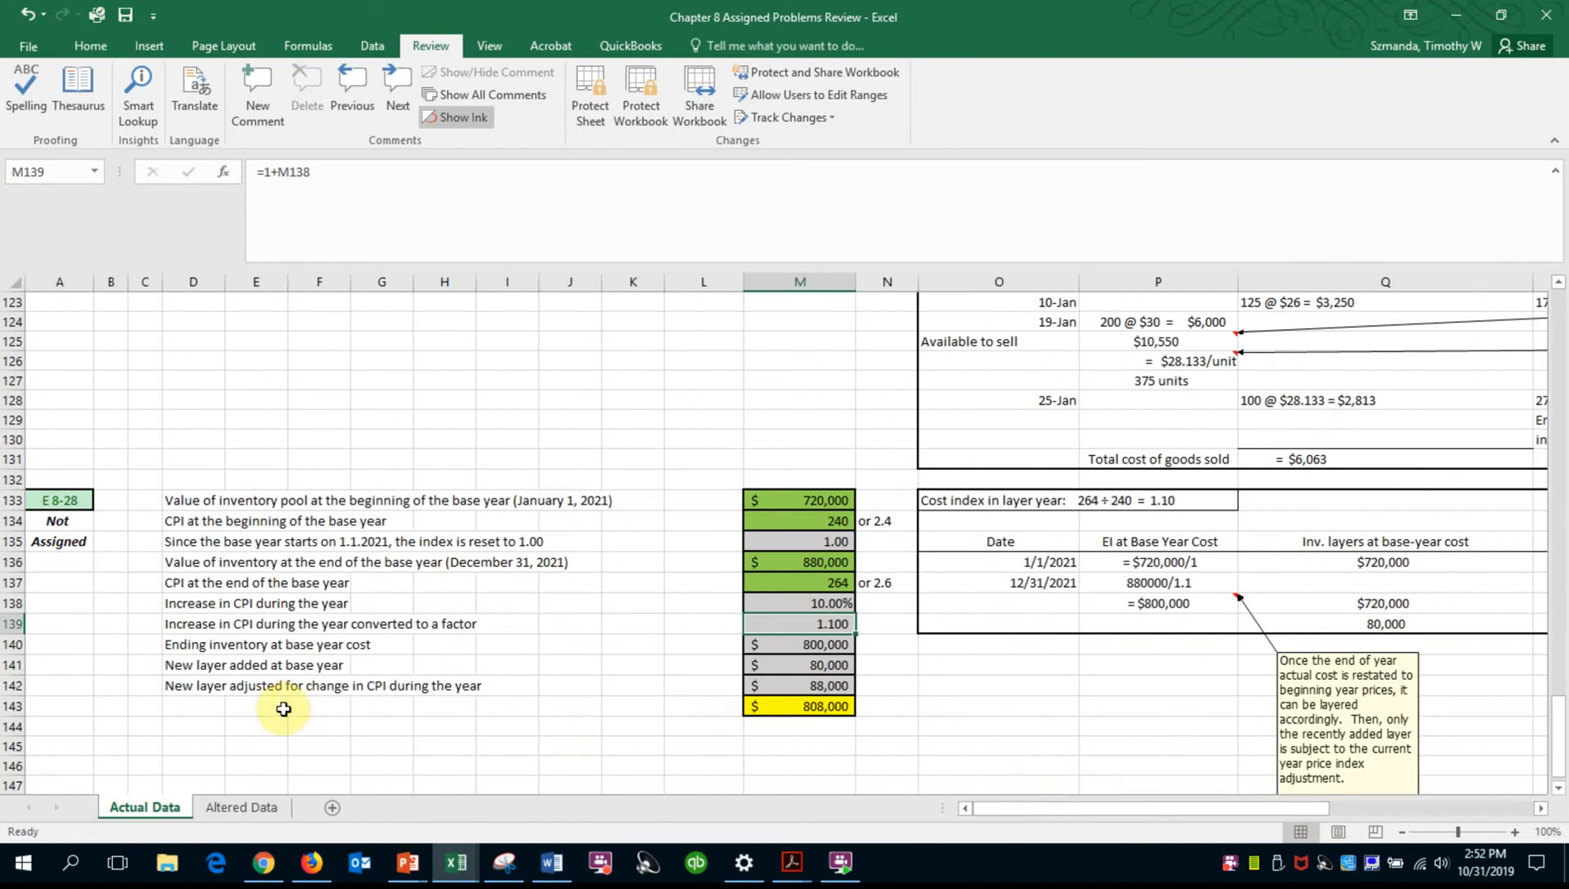
# Add the label "DVL" in cell D132 above the E 8-28 row descriptions
pyautogui.click(203, 484)
pyautogui.write('DVL')
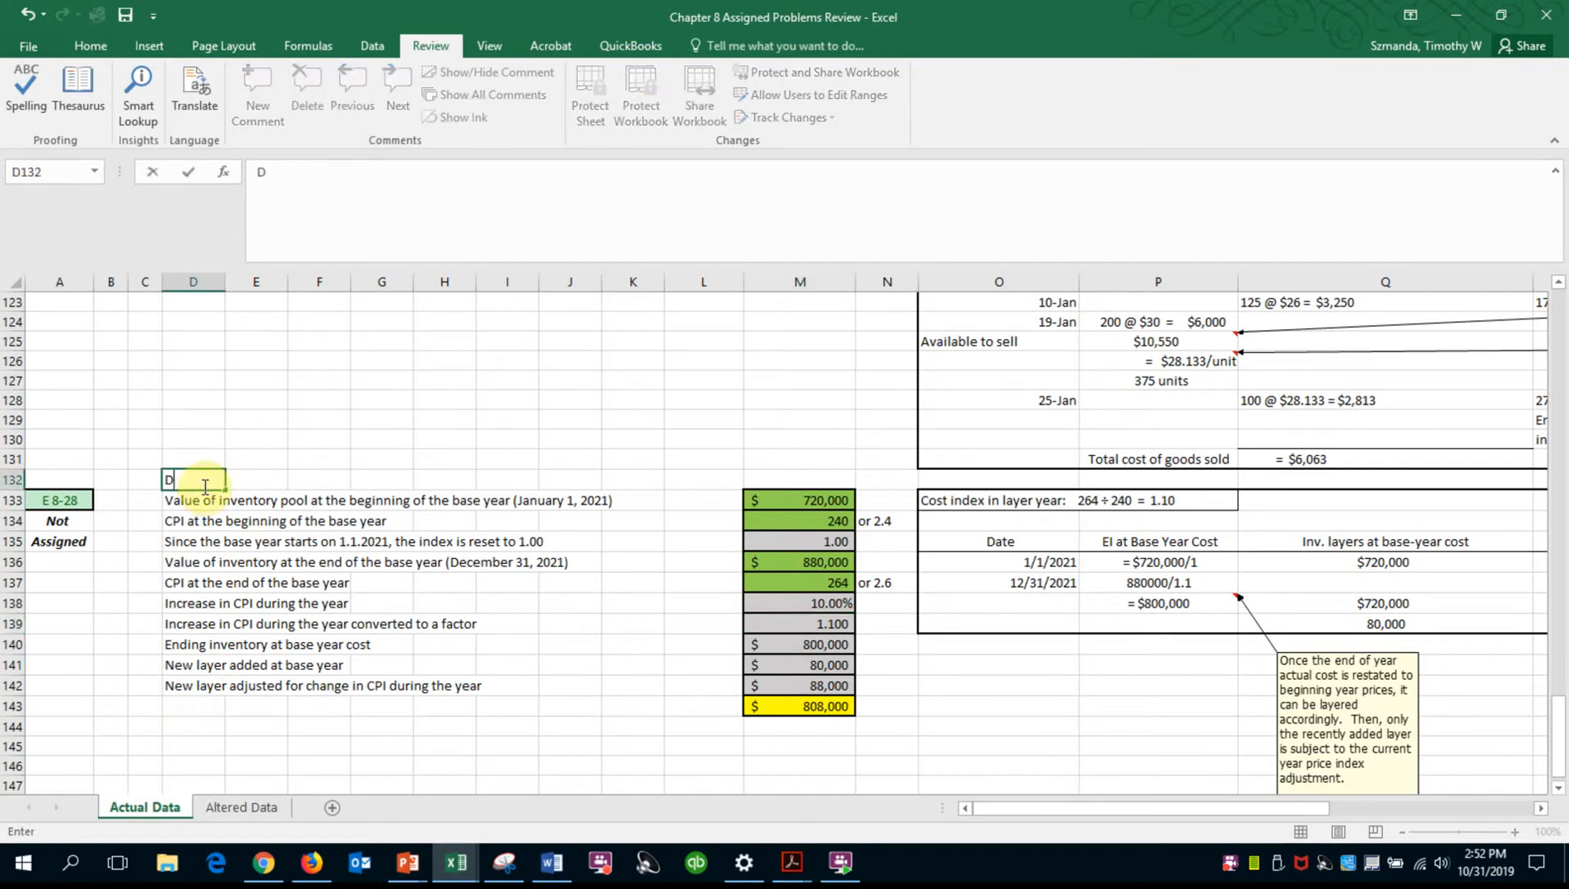
pyautogui.click(587, 658)
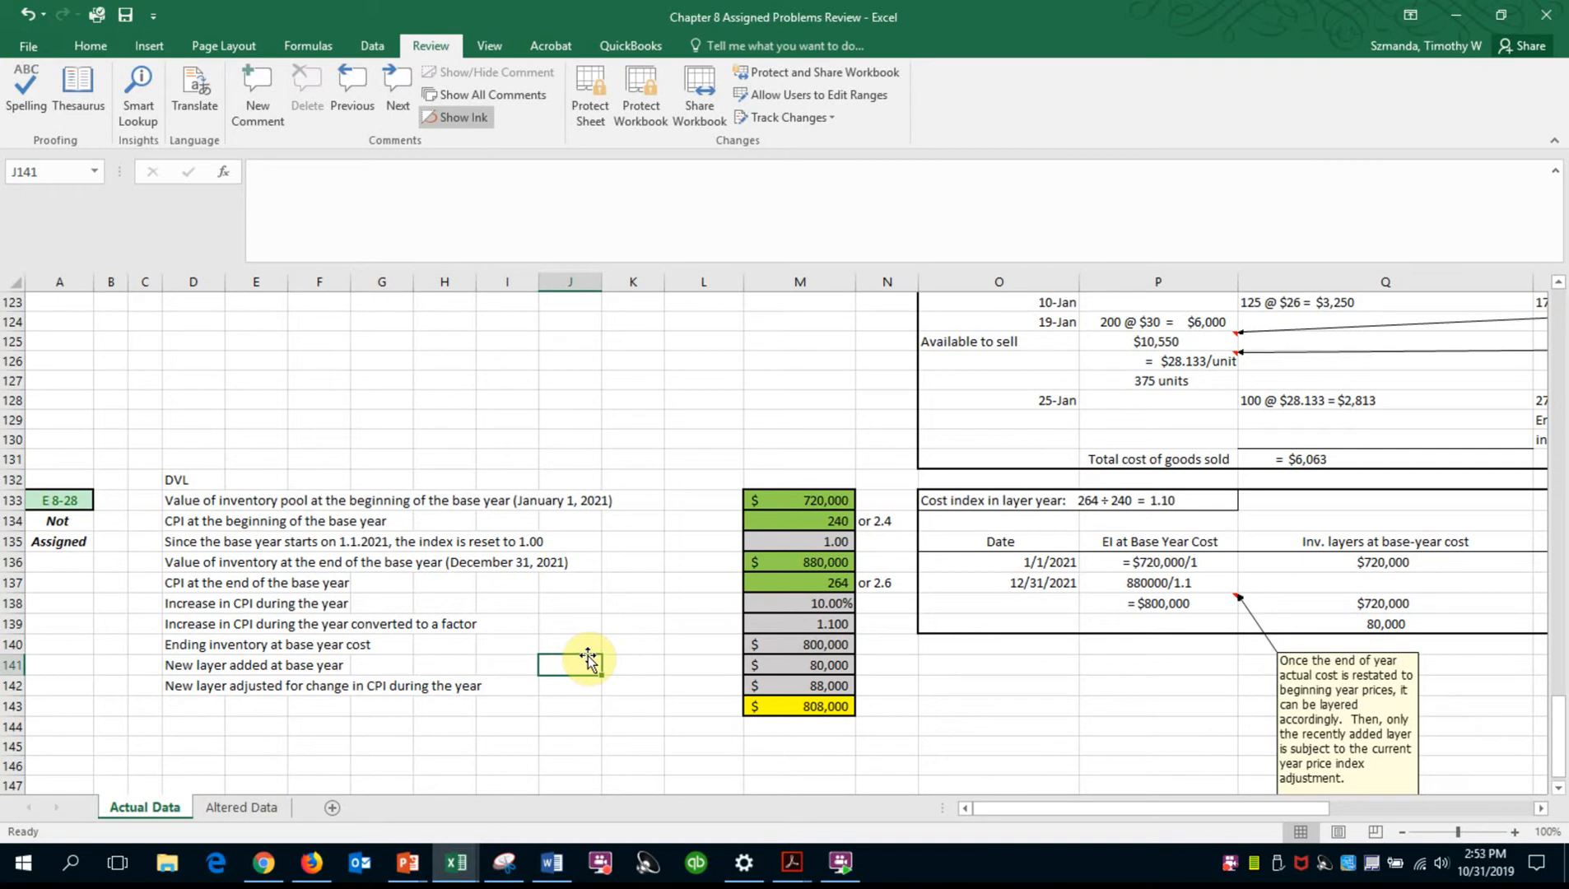
# Trace the 1/1/2021 row of the DVL table from the 1.00 index through the base-year layer to the layer at cost
pyautogui.moveTo(1091, 803); pyautogui.dragTo(1225, 805)
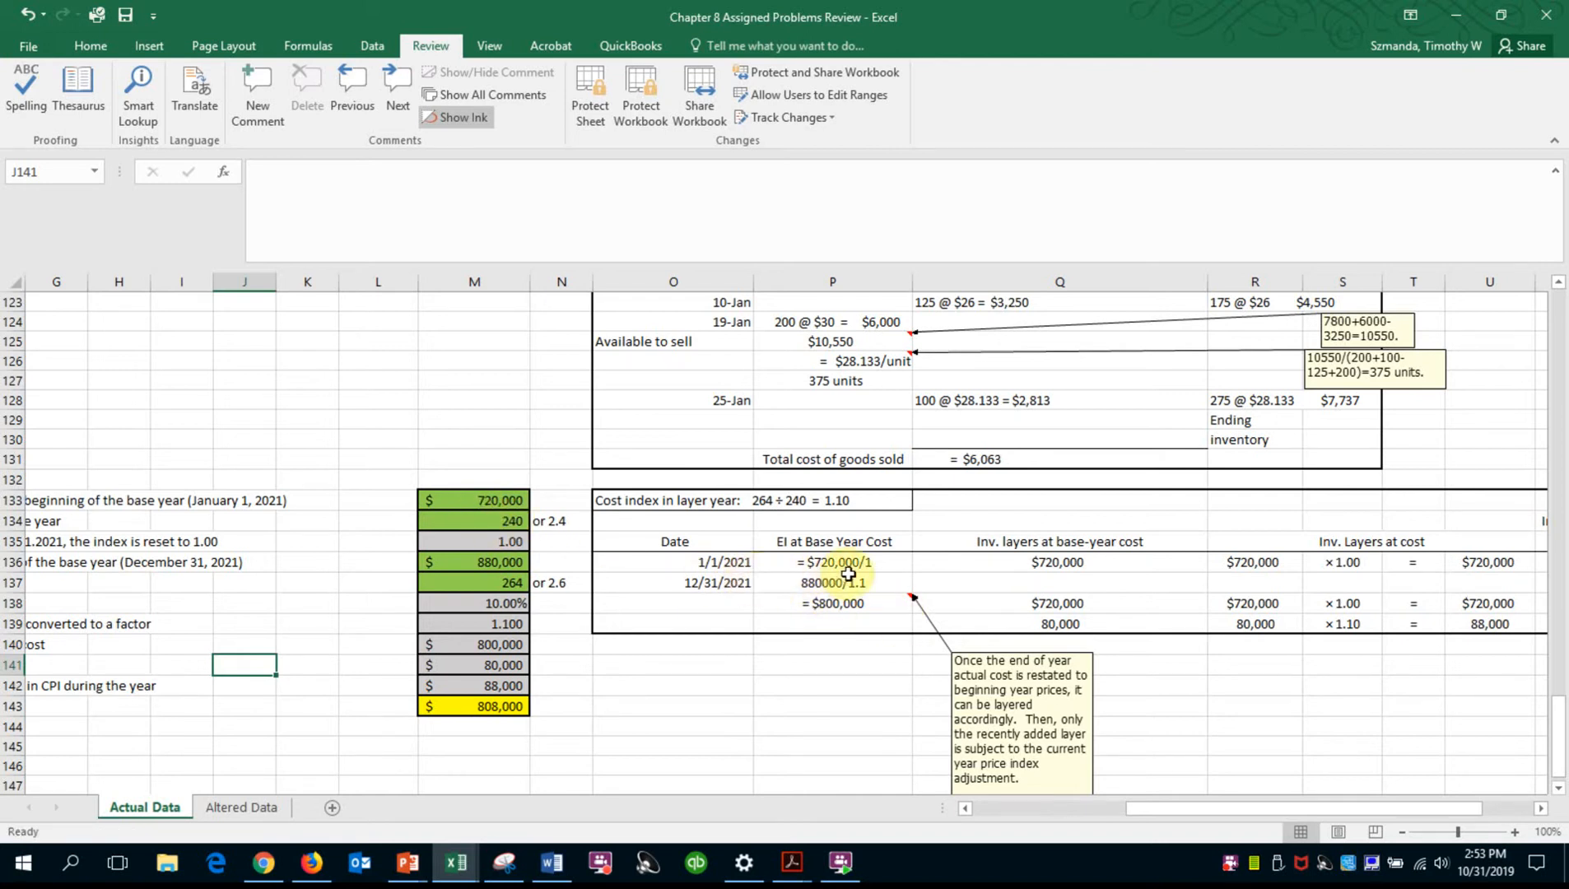
pyautogui.click(504, 541)
pyautogui.moveTo(375, 541); pyautogui.dragTo(454, 541)
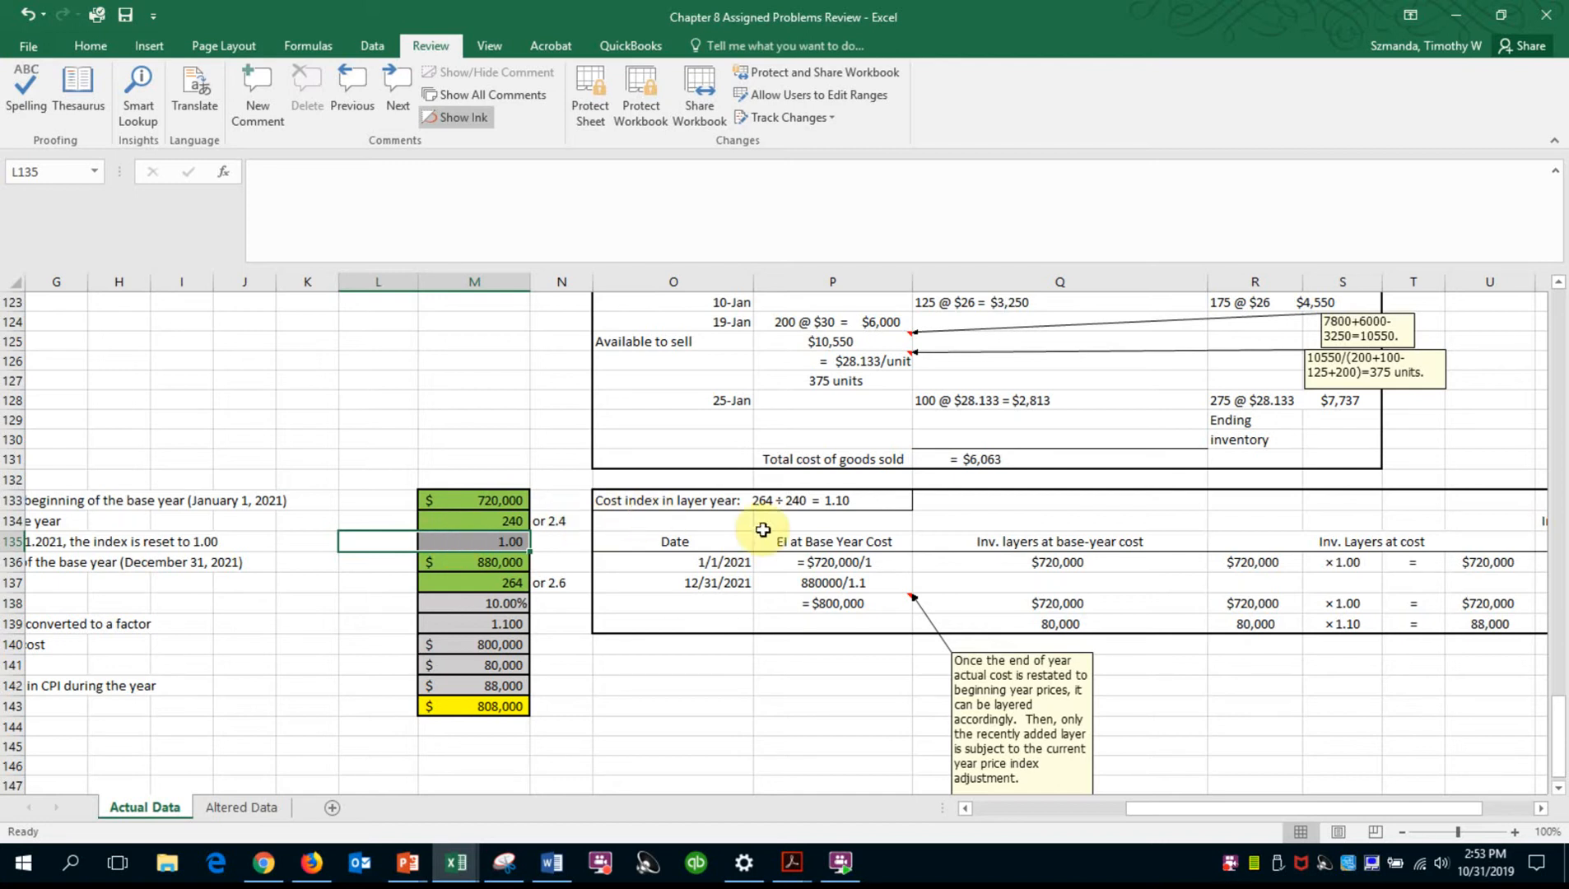
pyautogui.click(1025, 560)
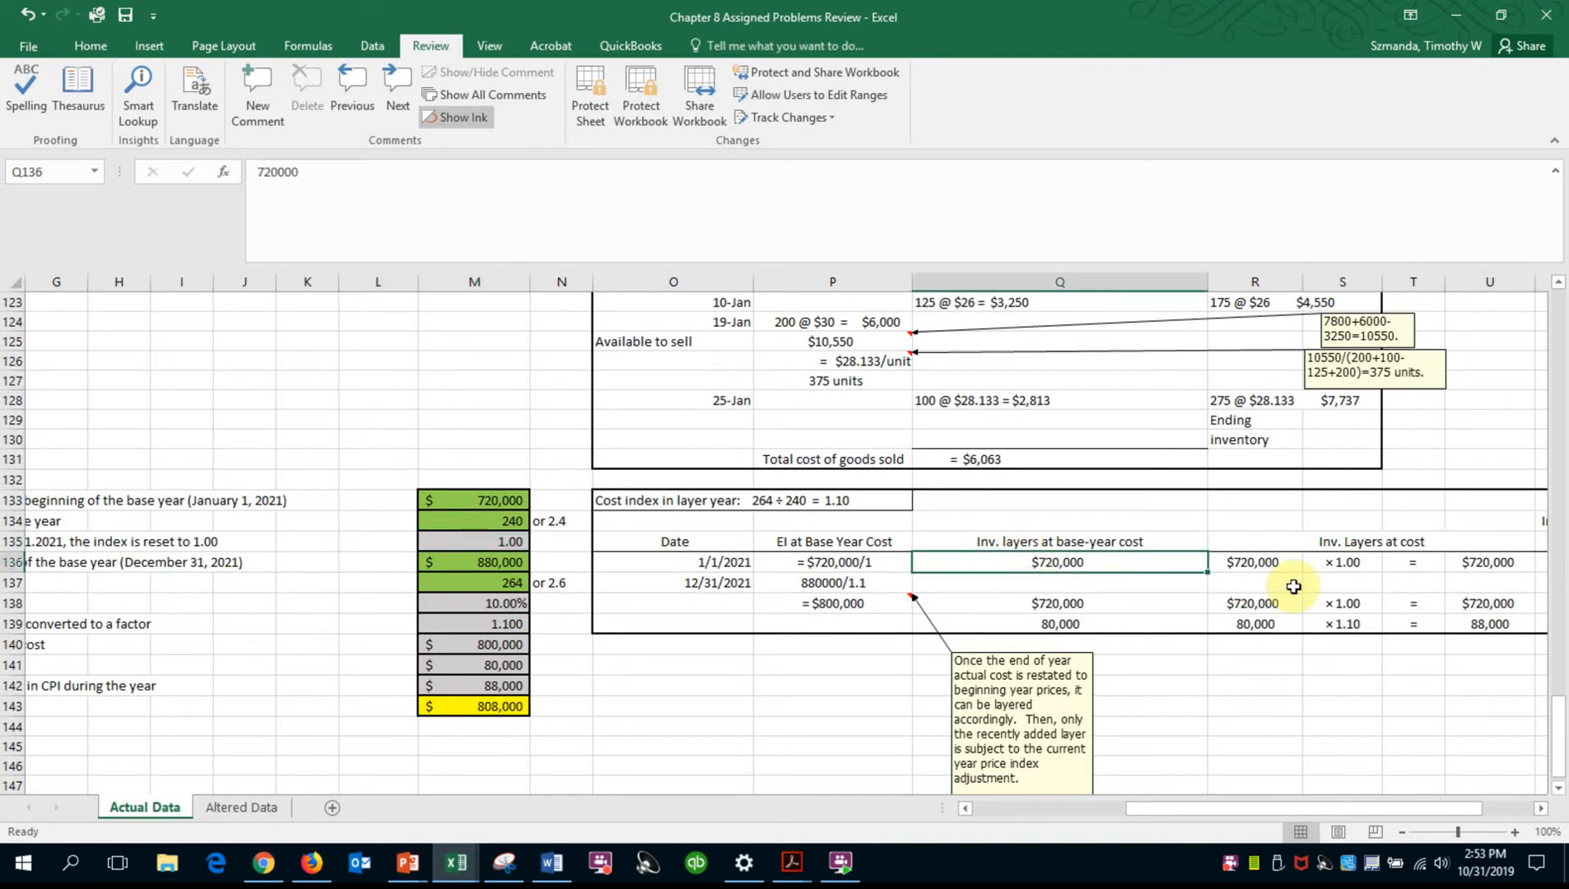
pyautogui.click(1269, 563)
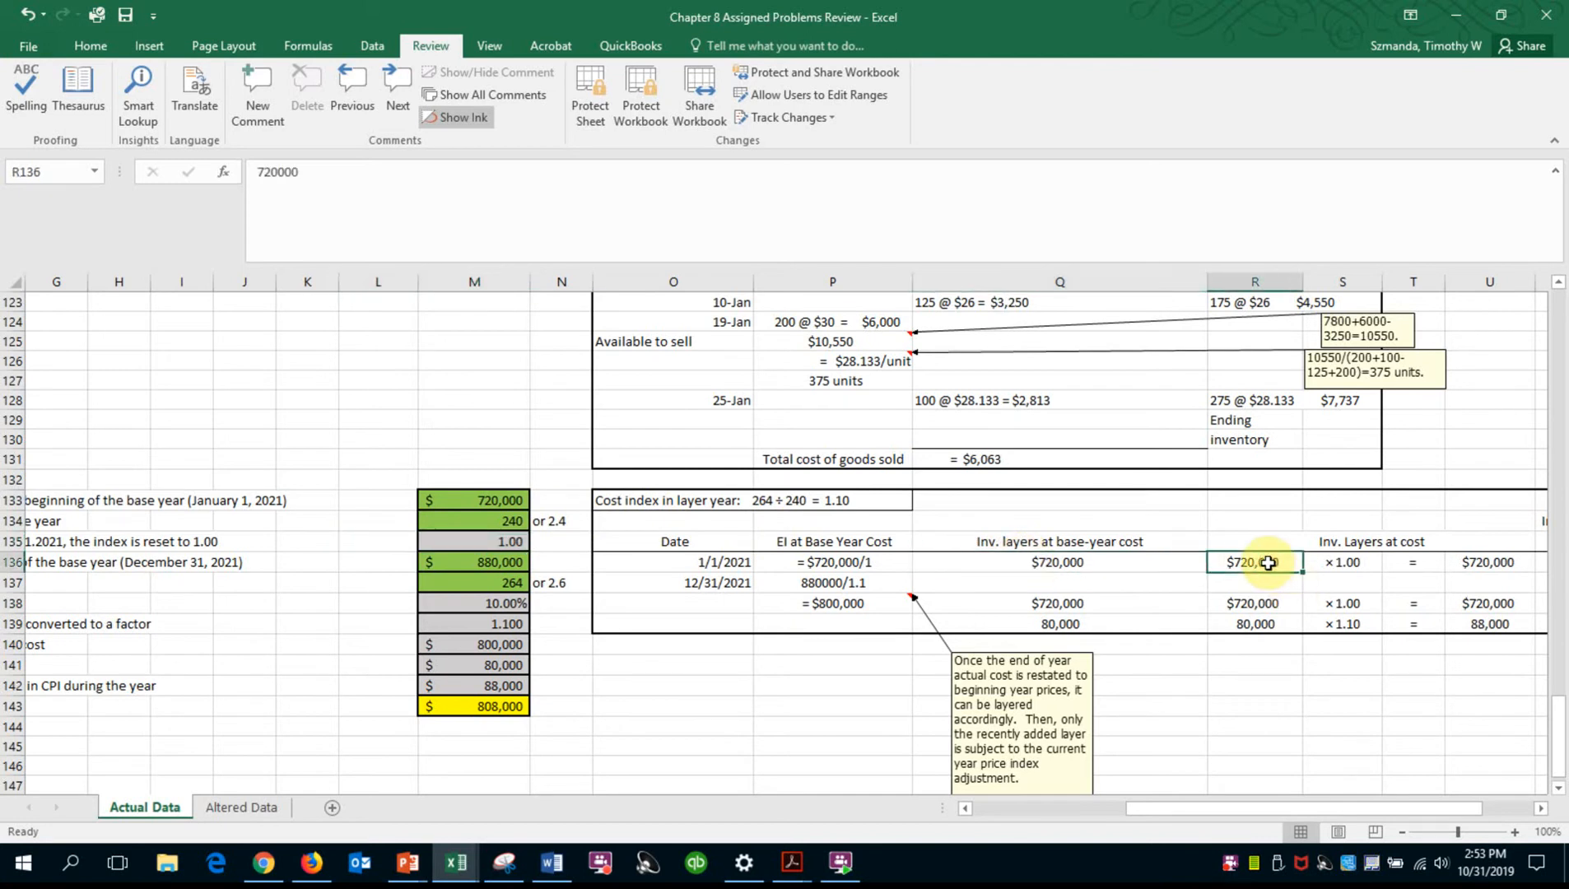
pyautogui.click(1335, 564)
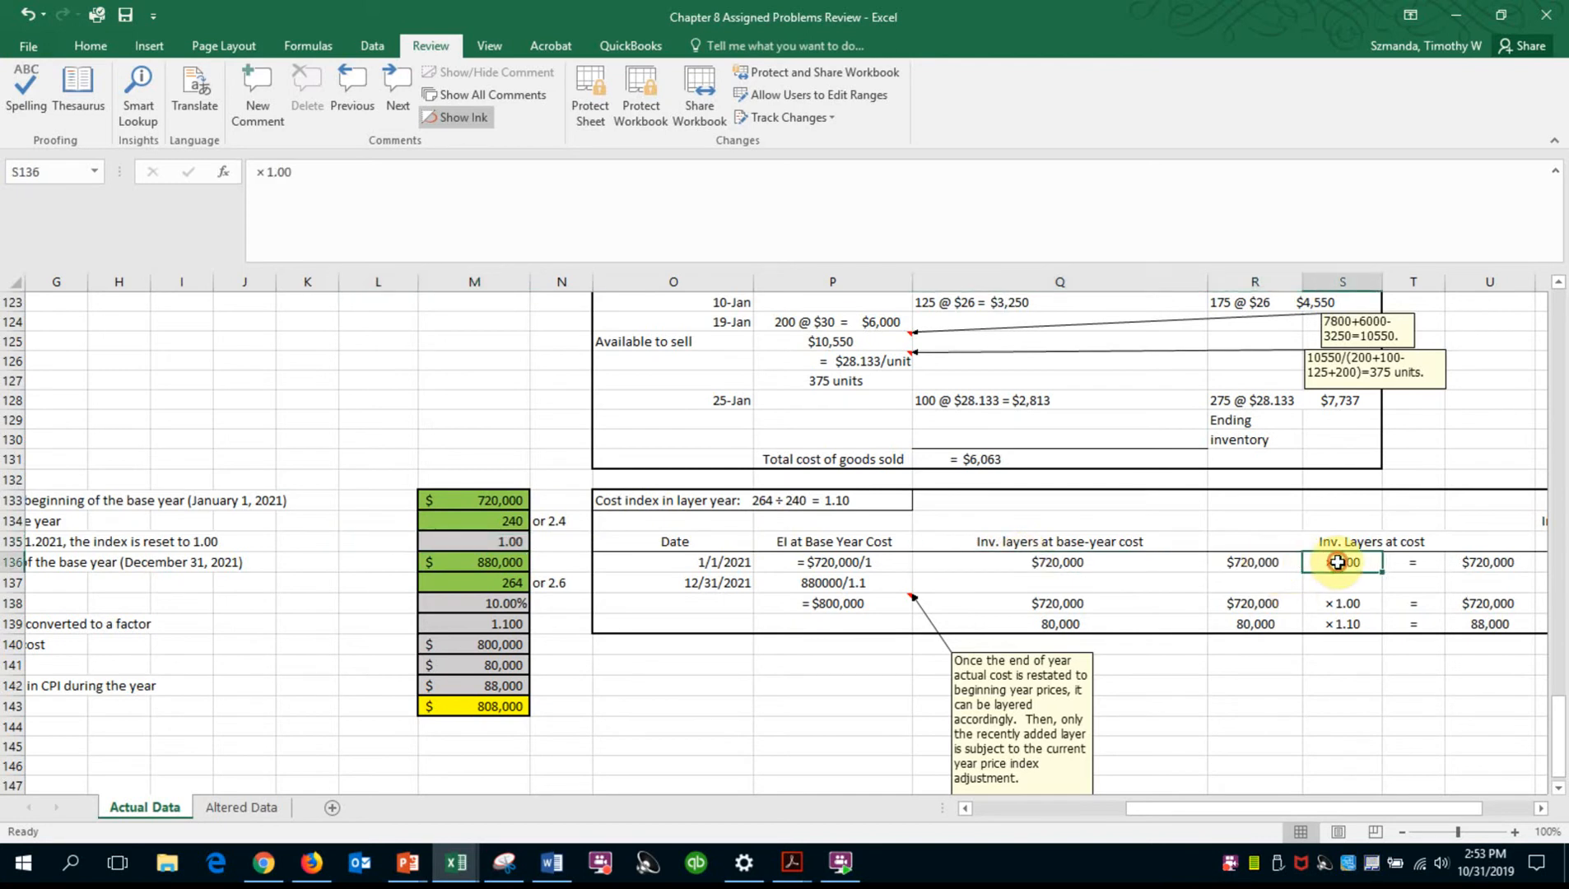
pyautogui.moveTo(1338, 563); pyautogui.dragTo(1471, 566)
pyautogui.click(1472, 566)
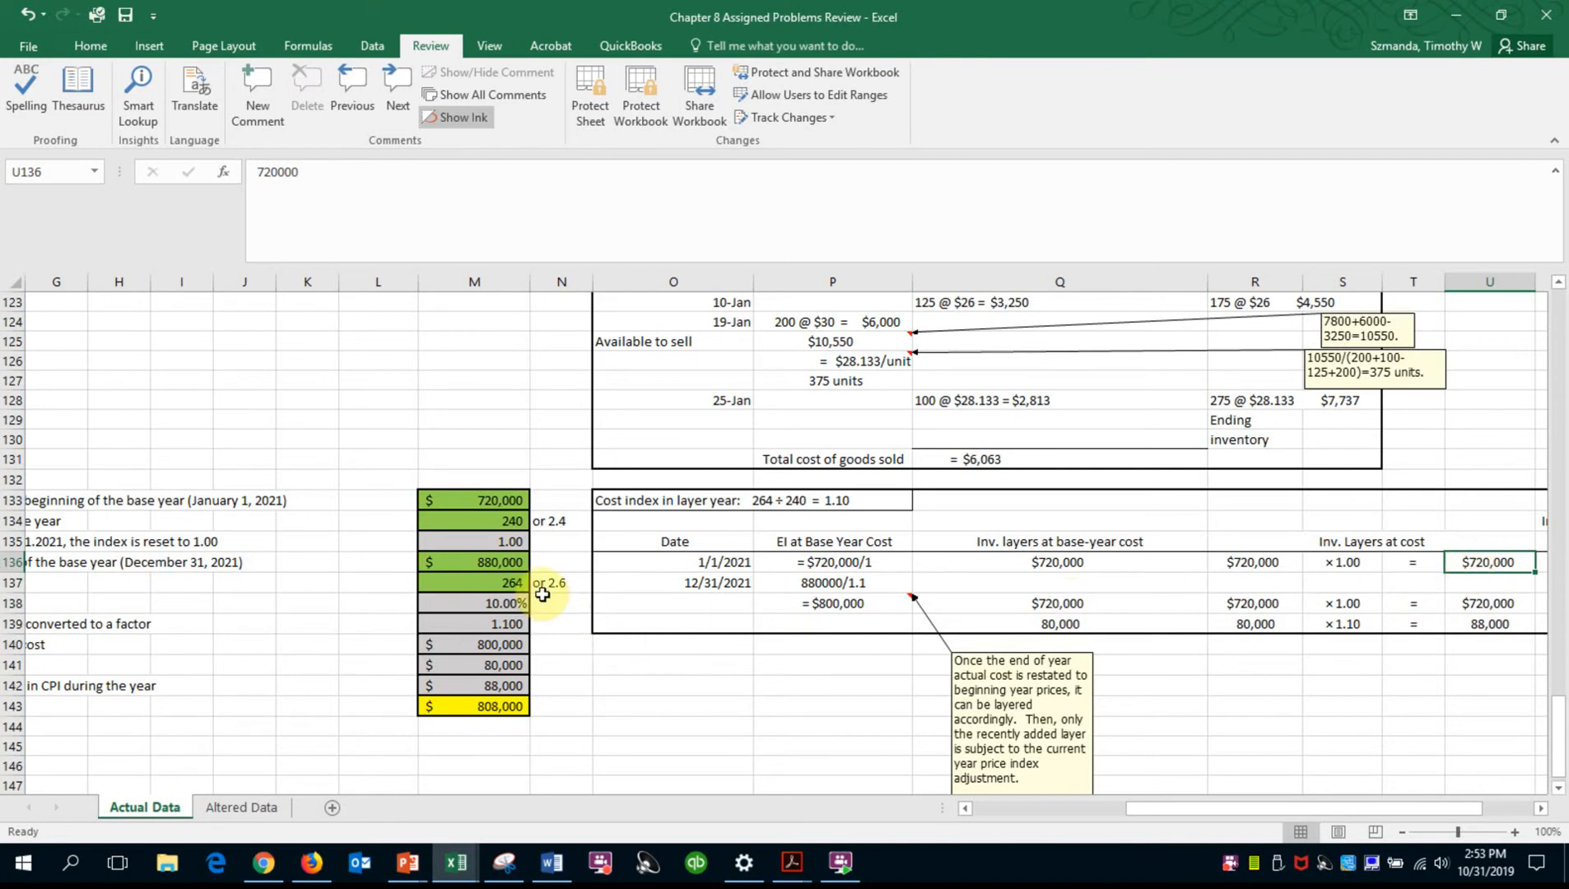
# Compare the year-end inventory value with the inventory pool value at the beginning of the base year
pyautogui.click(500, 564)
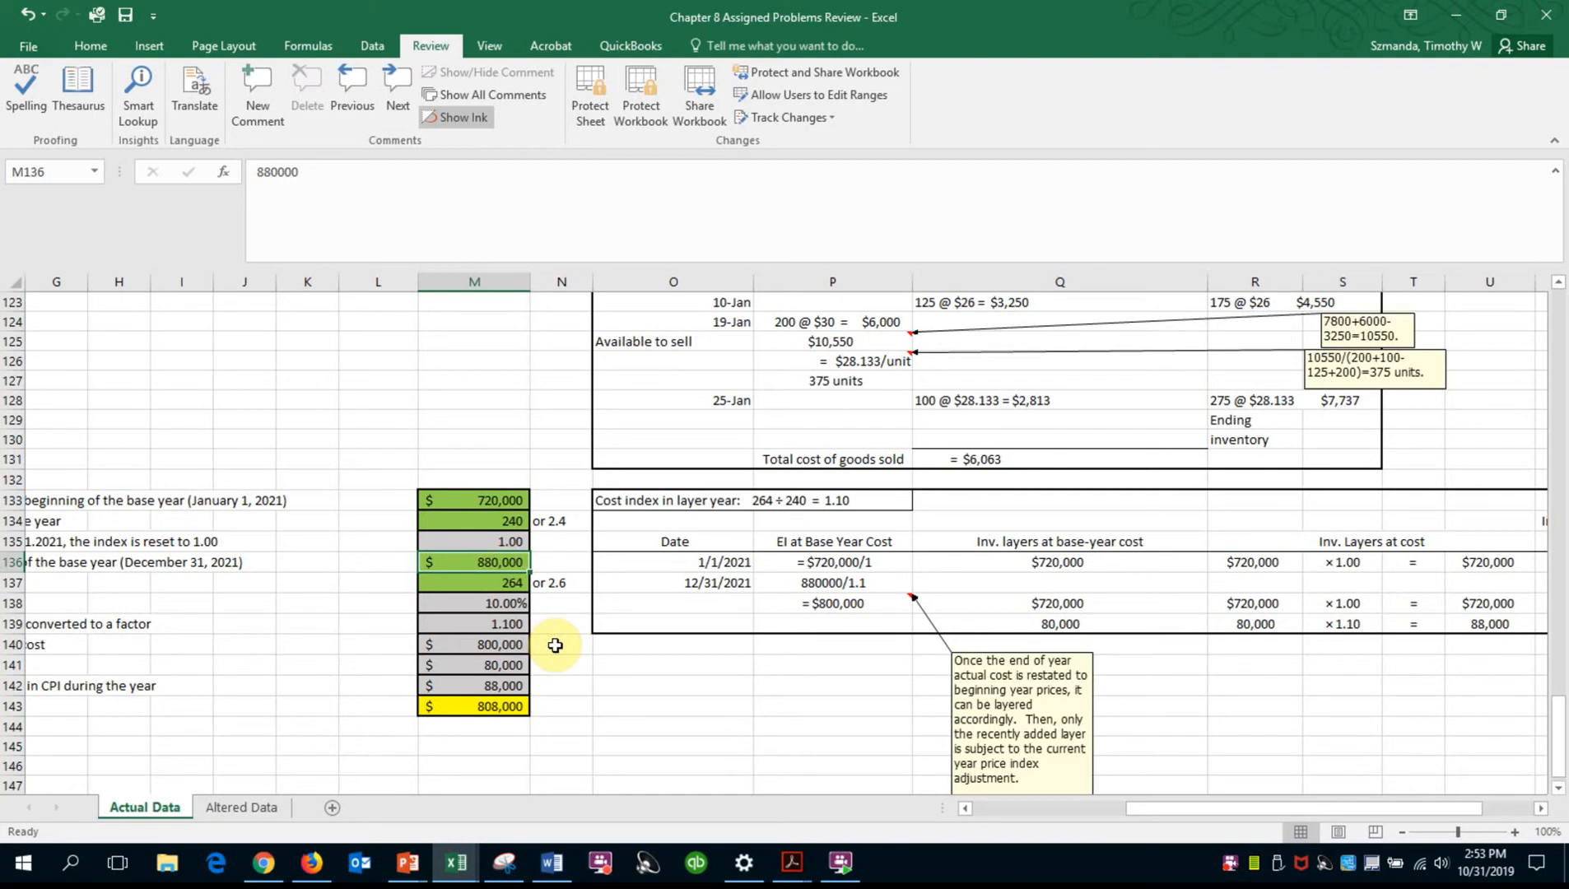
pyautogui.click(499, 498)
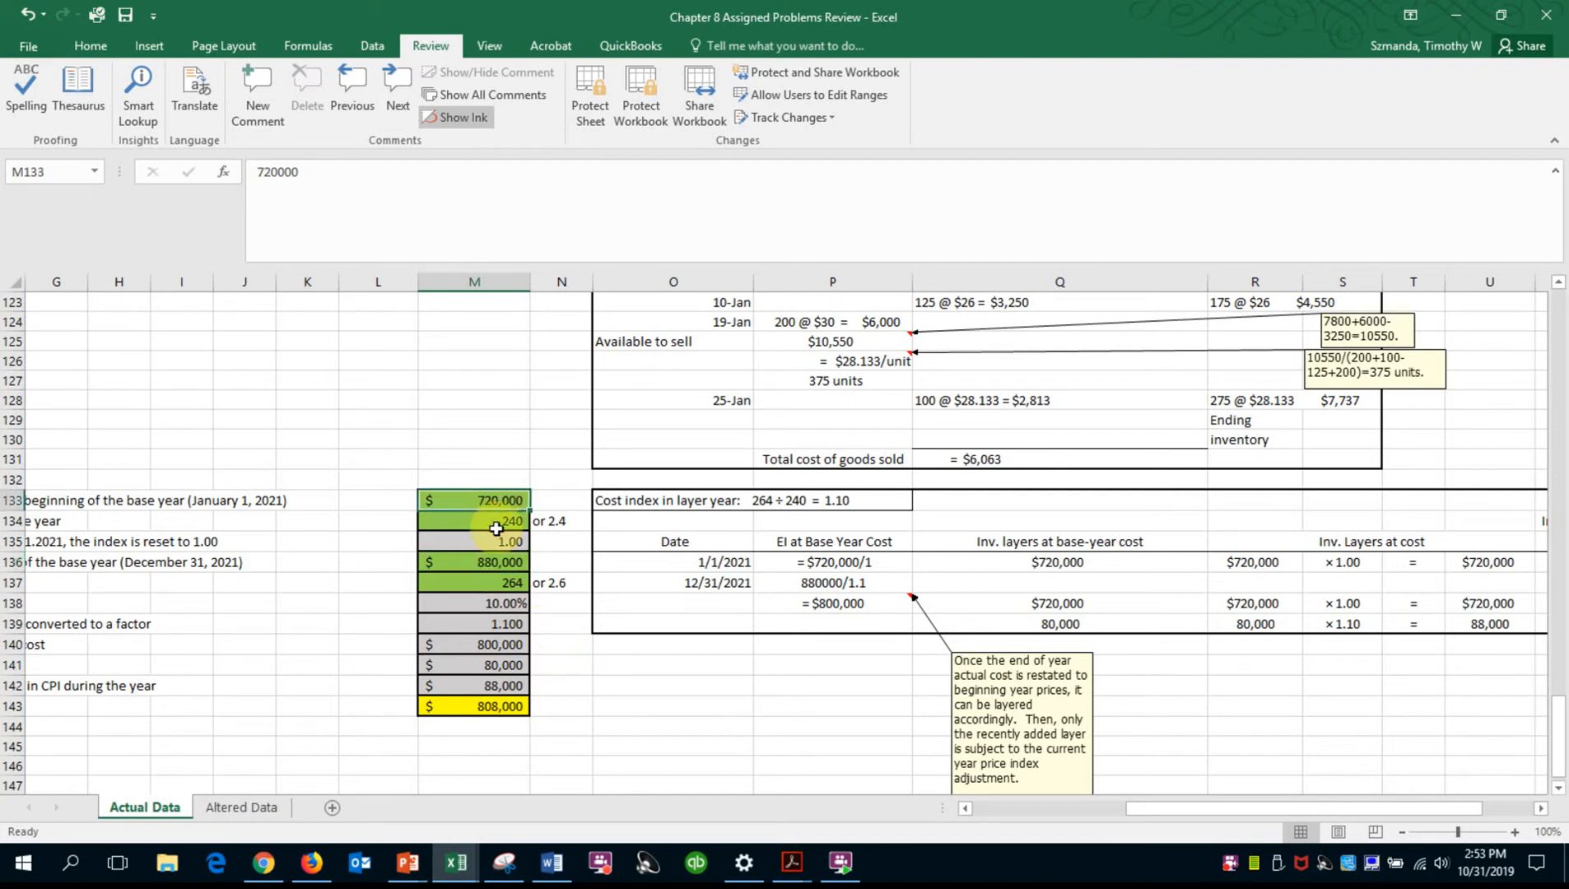
pyautogui.click(495, 566)
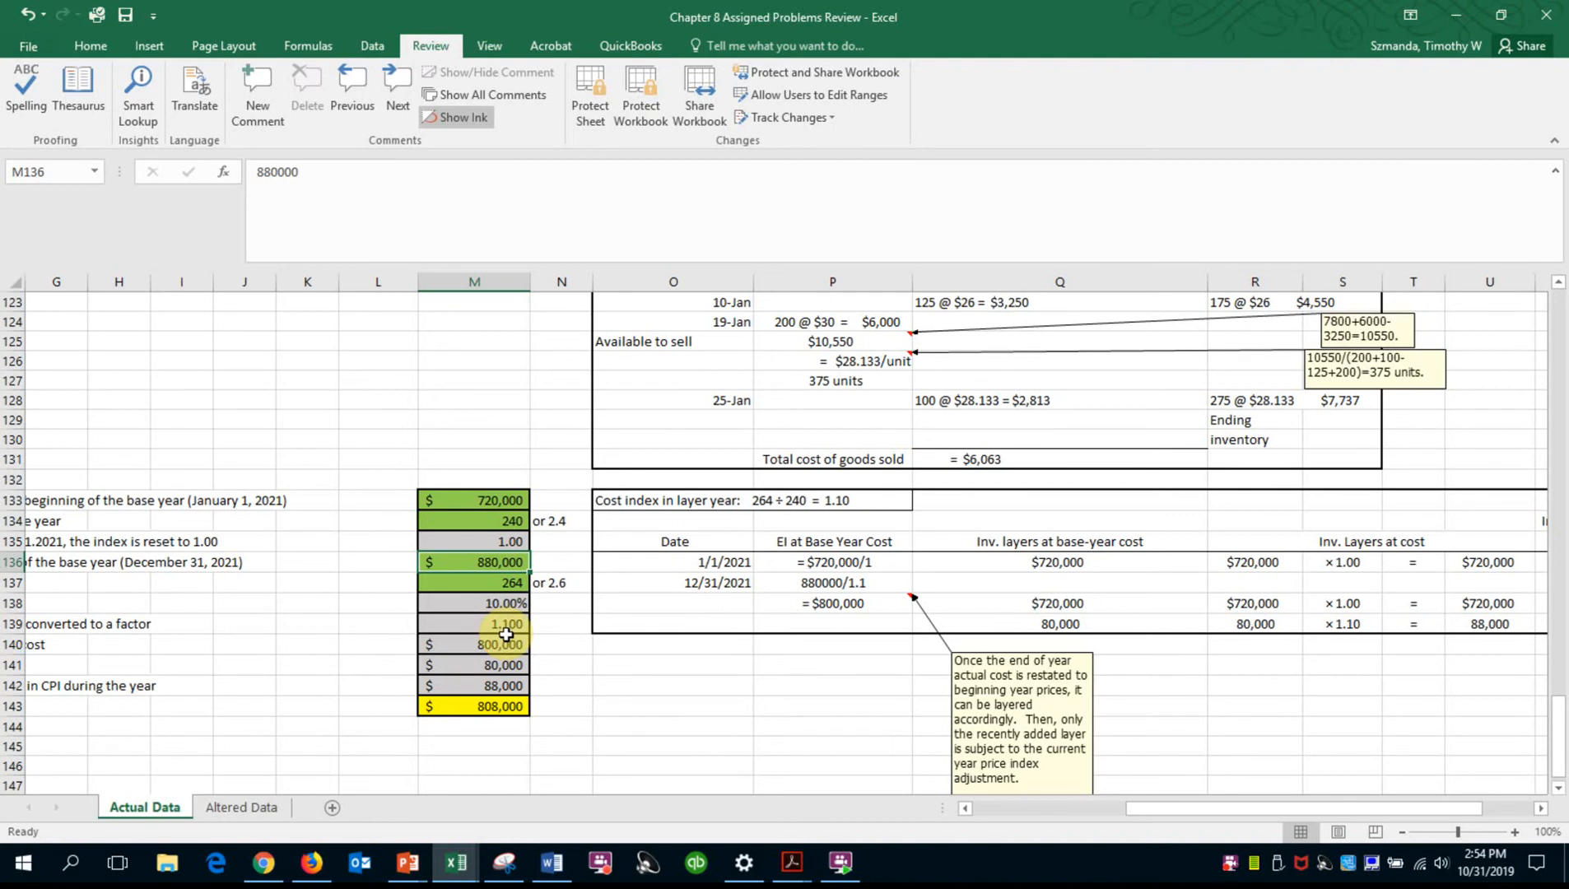
# Compare the 12/31/2021 ending inventory at base-year cost with its layers and the 1/1/2021 base layer
pyautogui.click(838, 606)
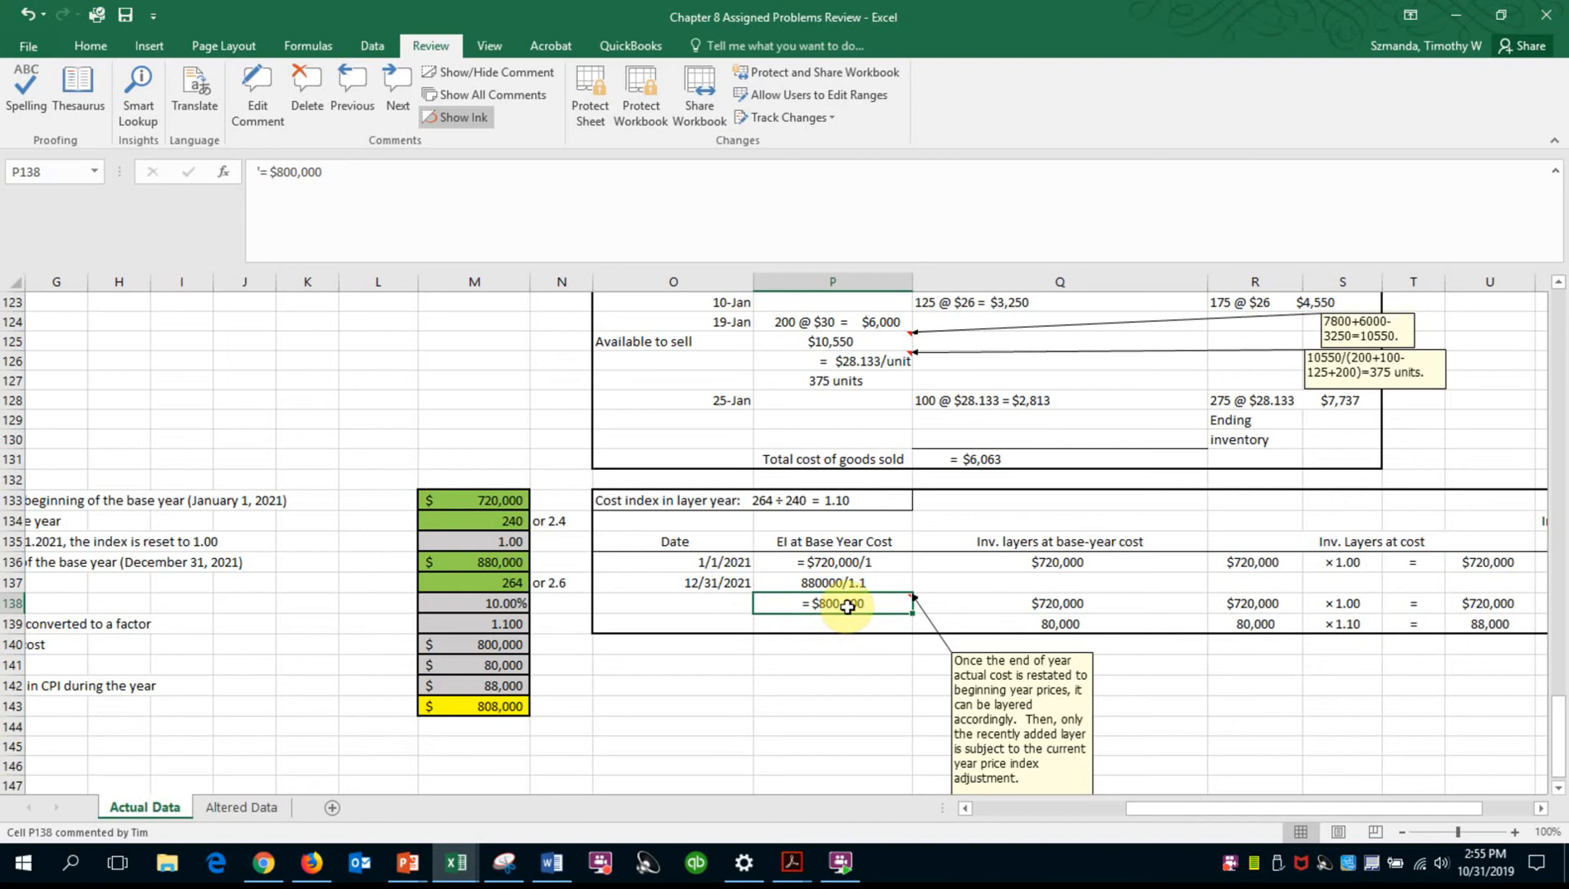
pyautogui.click(943, 606)
pyautogui.click(997, 629)
pyautogui.click(999, 604)
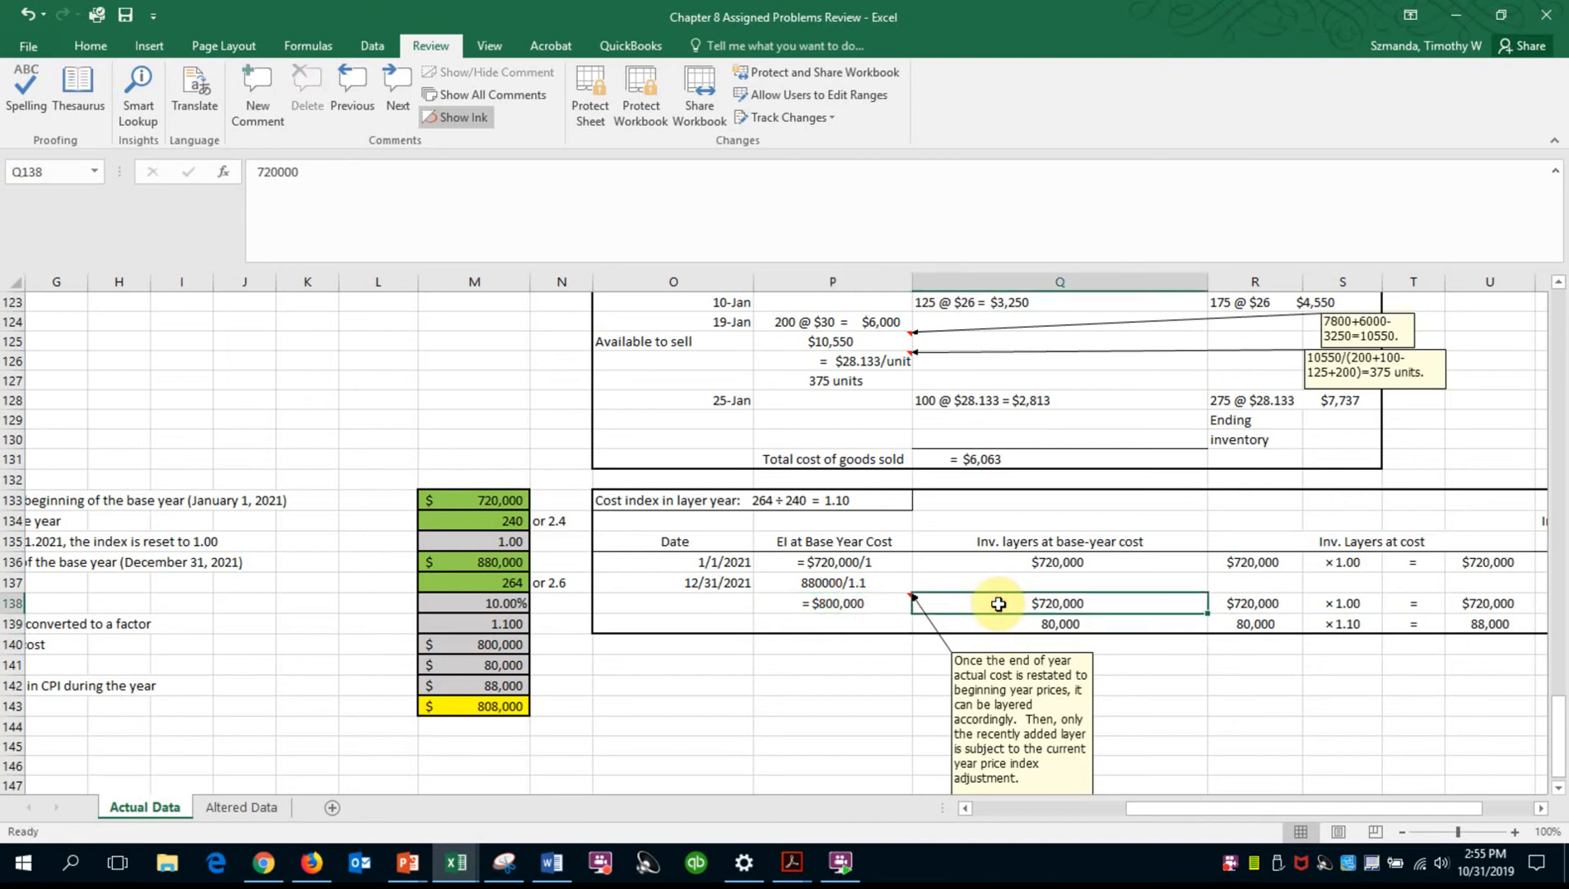
pyautogui.click(1050, 563)
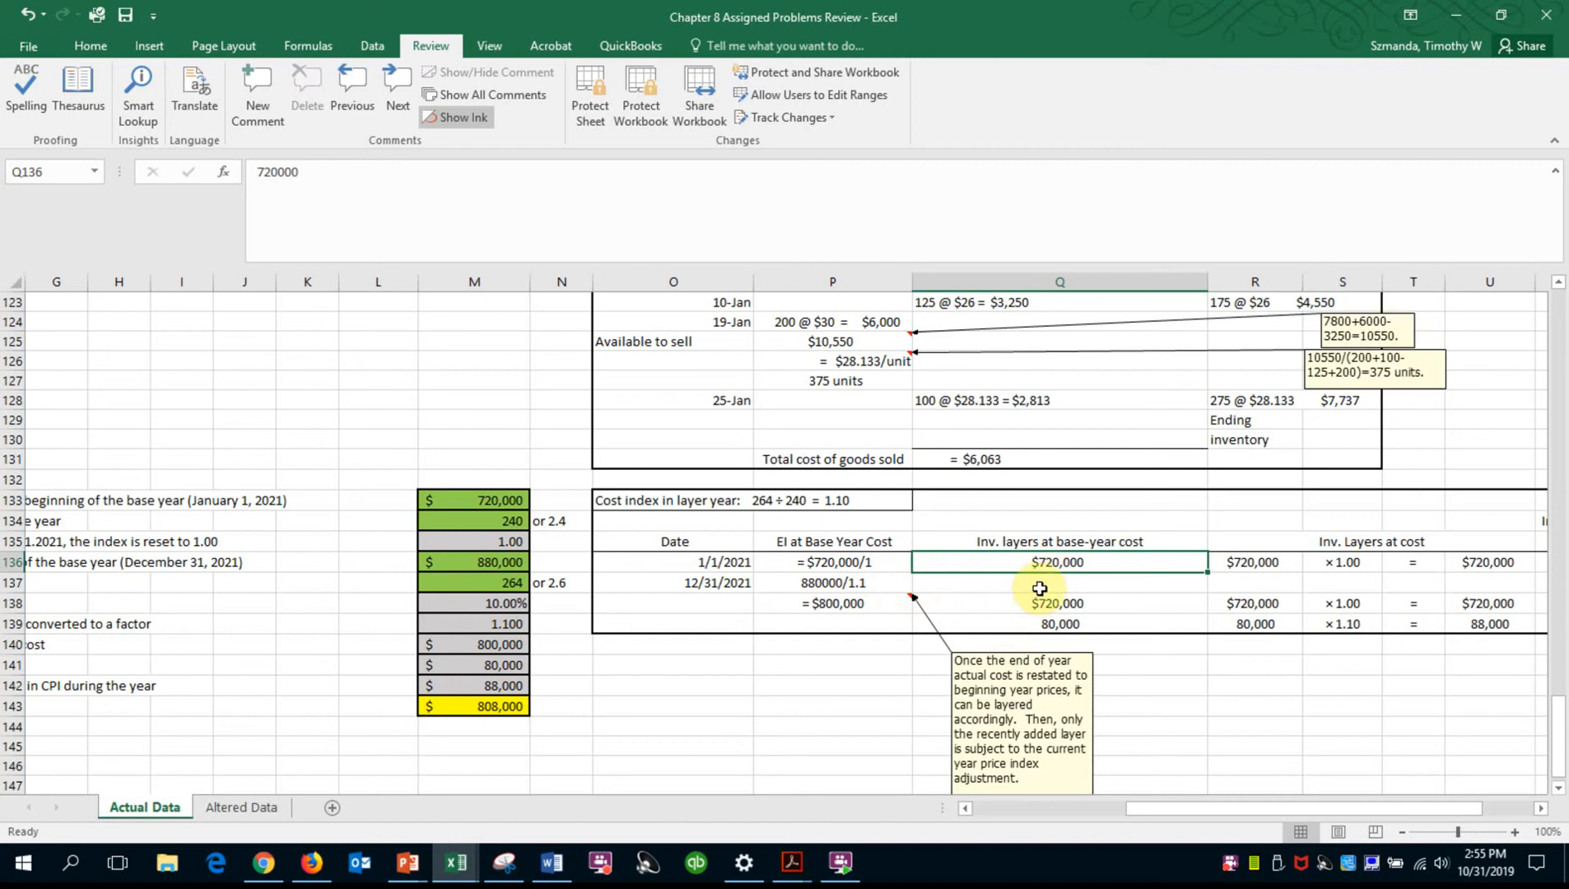
pyautogui.click(865, 612)
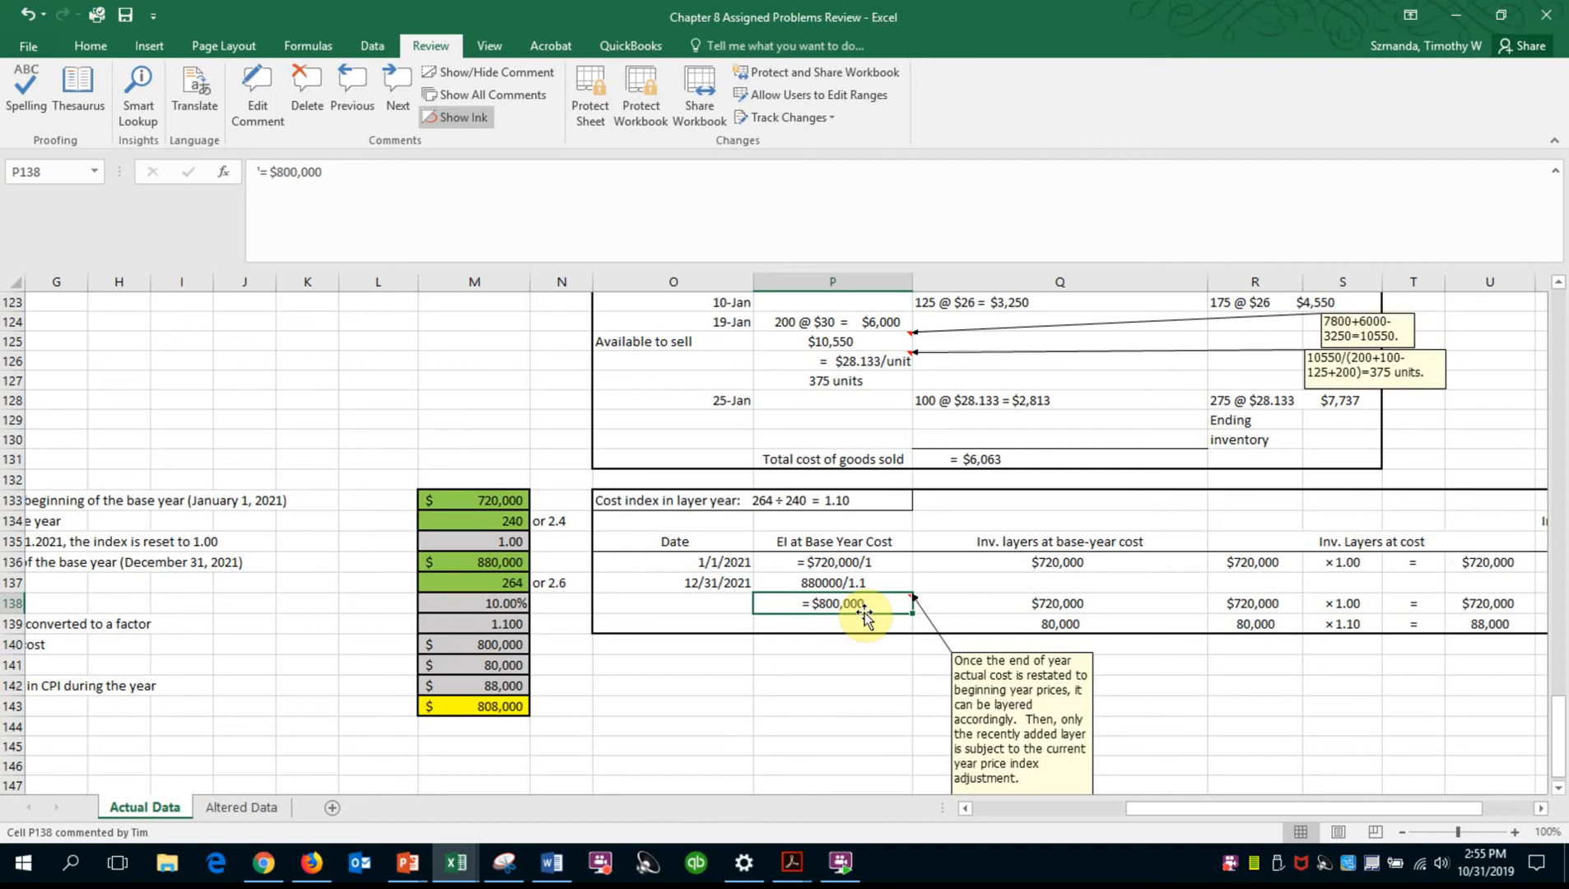
# Examine the two 12/31/2021 inventory layers at base-year cost and follow the added layer across to its cost index
pyautogui.click(1063, 606)
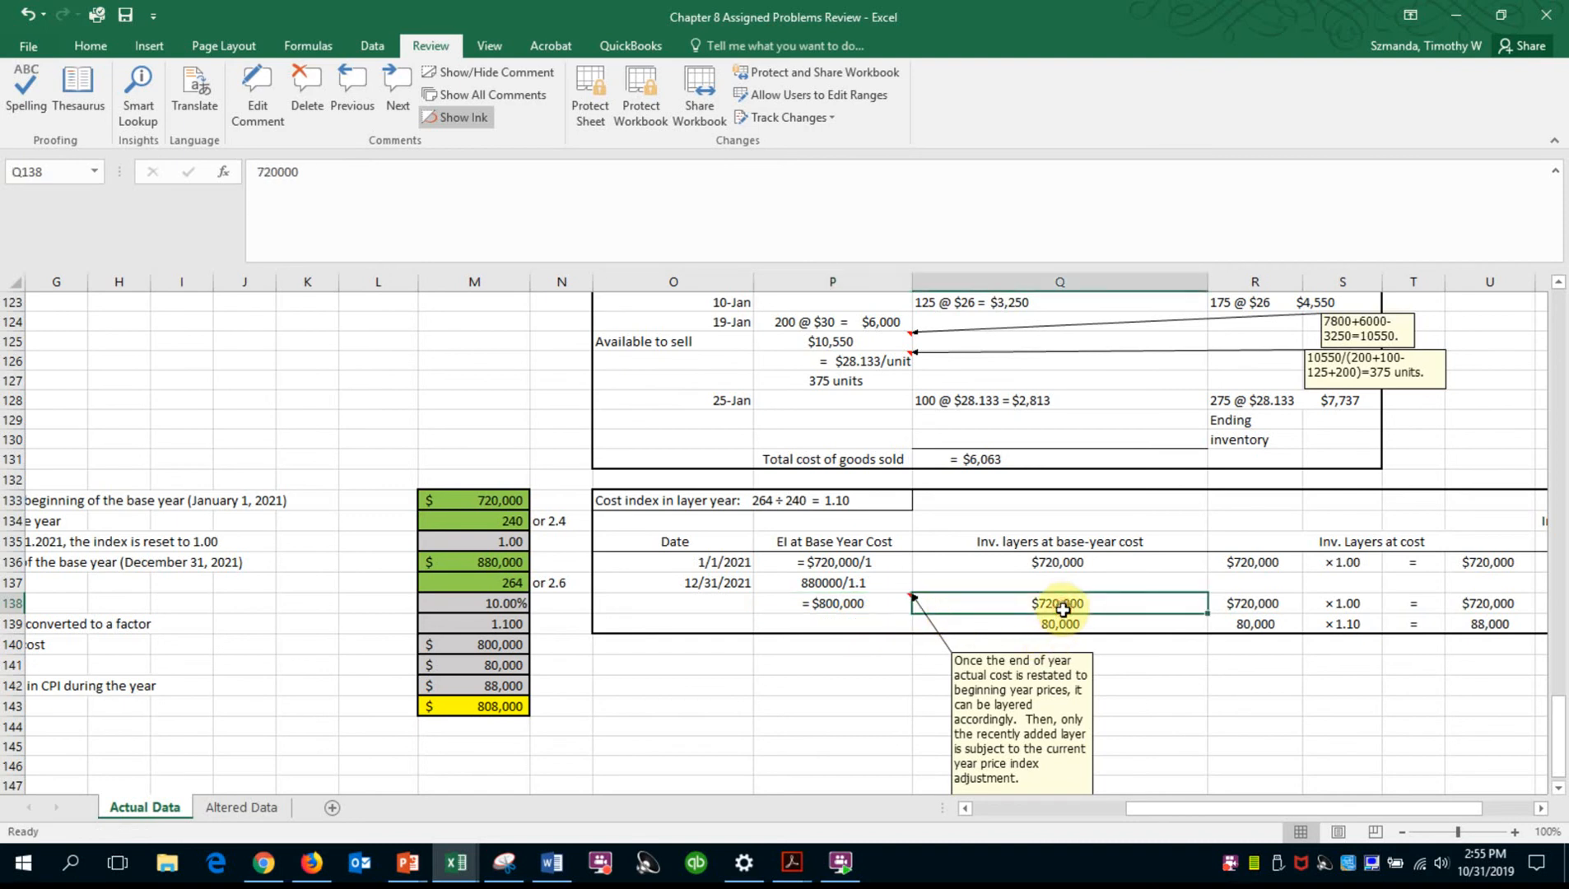
pyautogui.moveTo(1063, 607); pyautogui.dragTo(1065, 620)
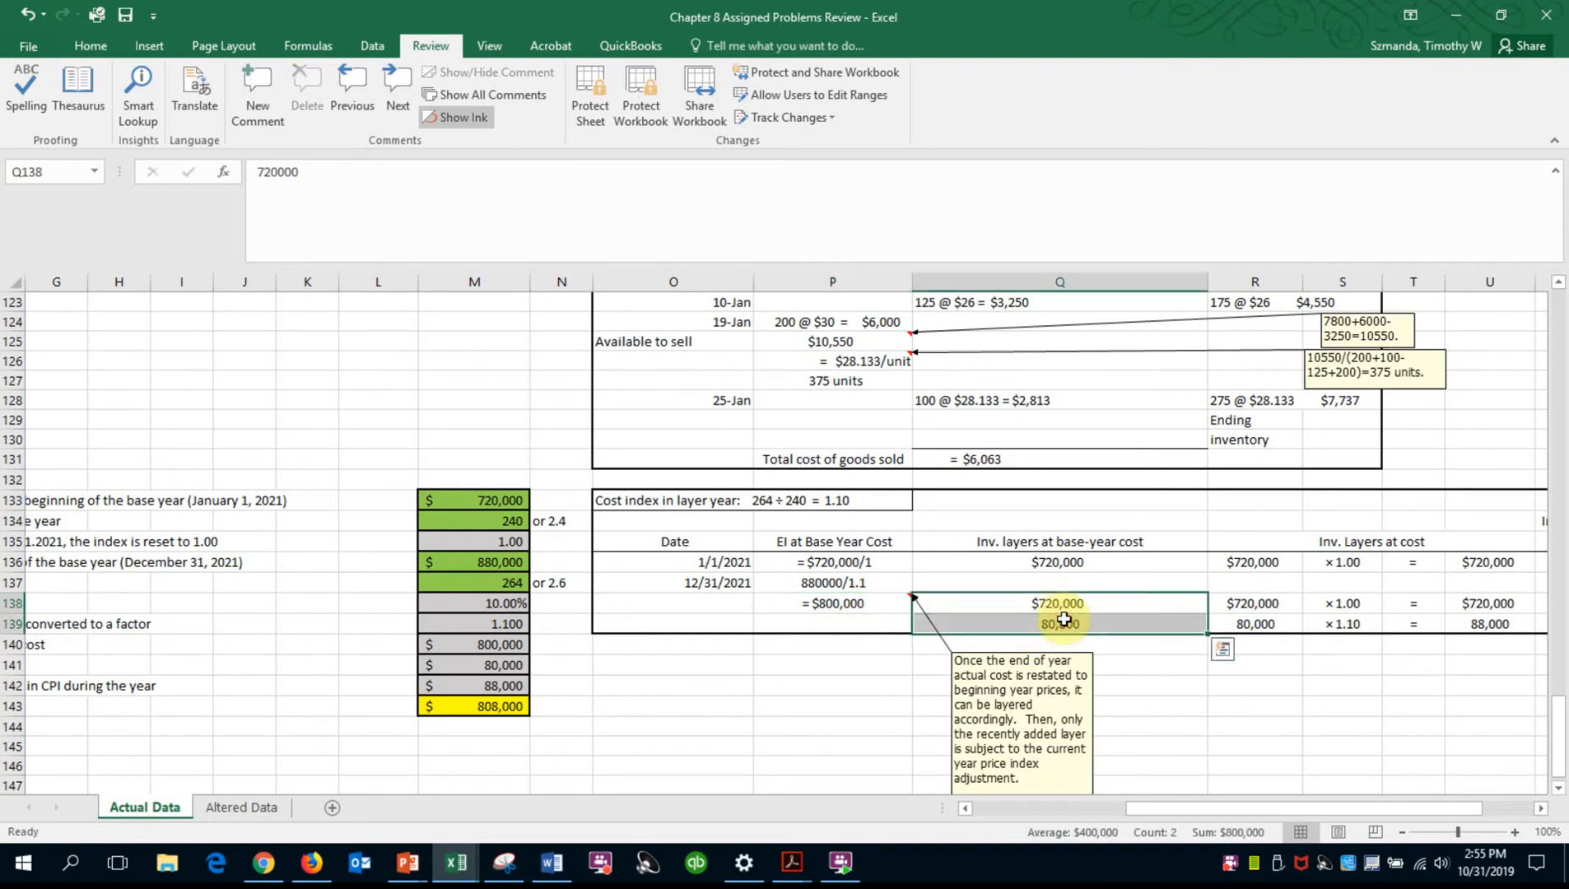
pyautogui.click(1077, 624)
pyautogui.press('Right')
pyautogui.press('Right')
pyautogui.press('Right')
pyautogui.press('Right')
pyautogui.press('Right')
pyautogui.press('Right')
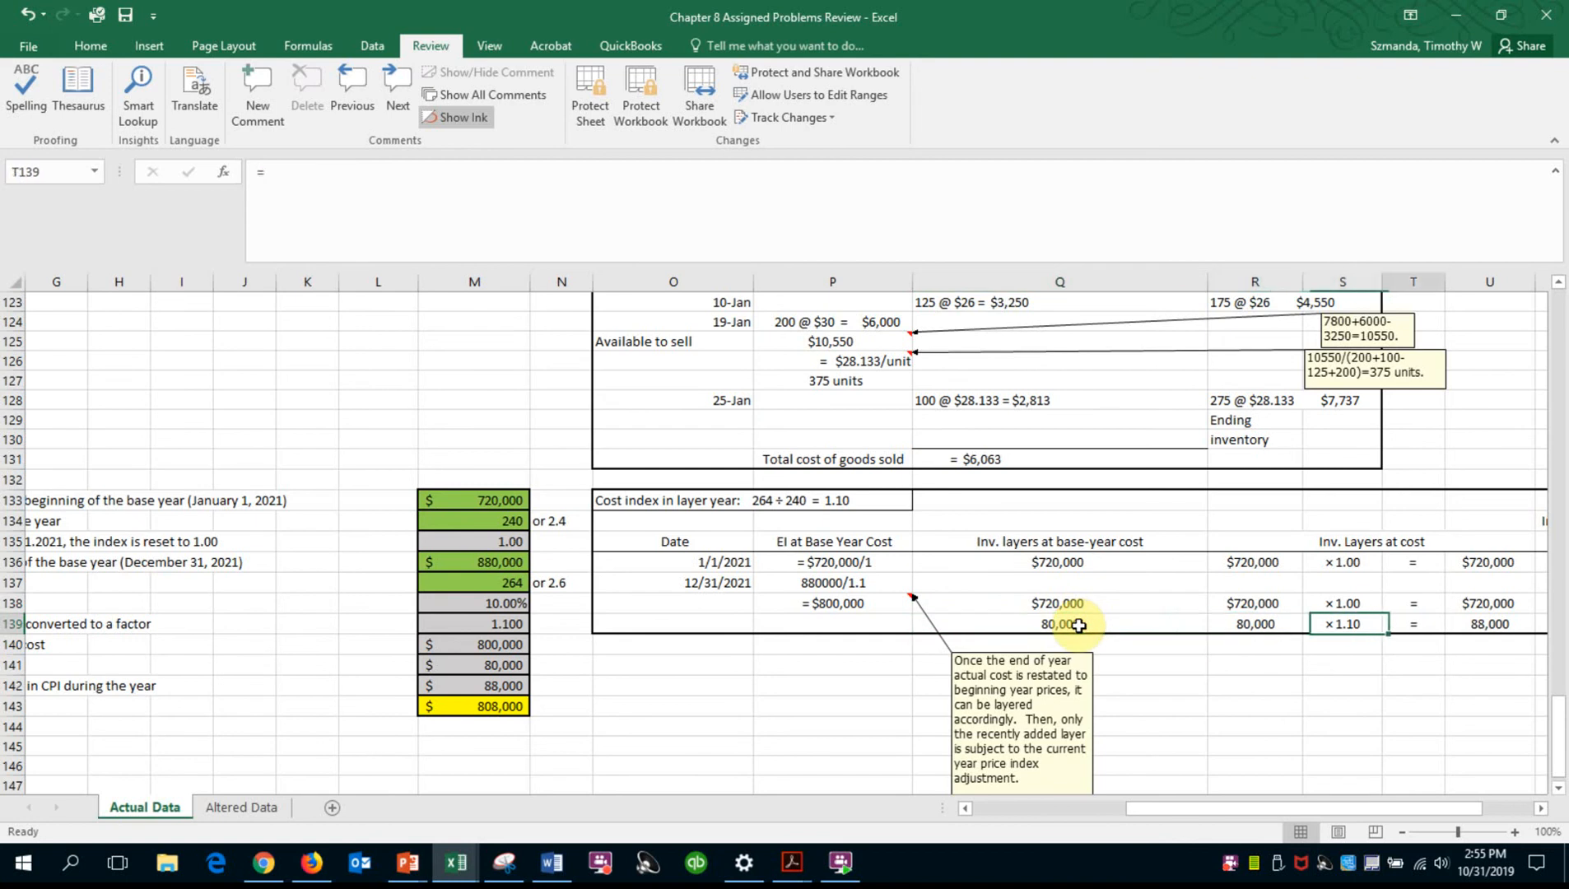
pyautogui.click(1166, 623)
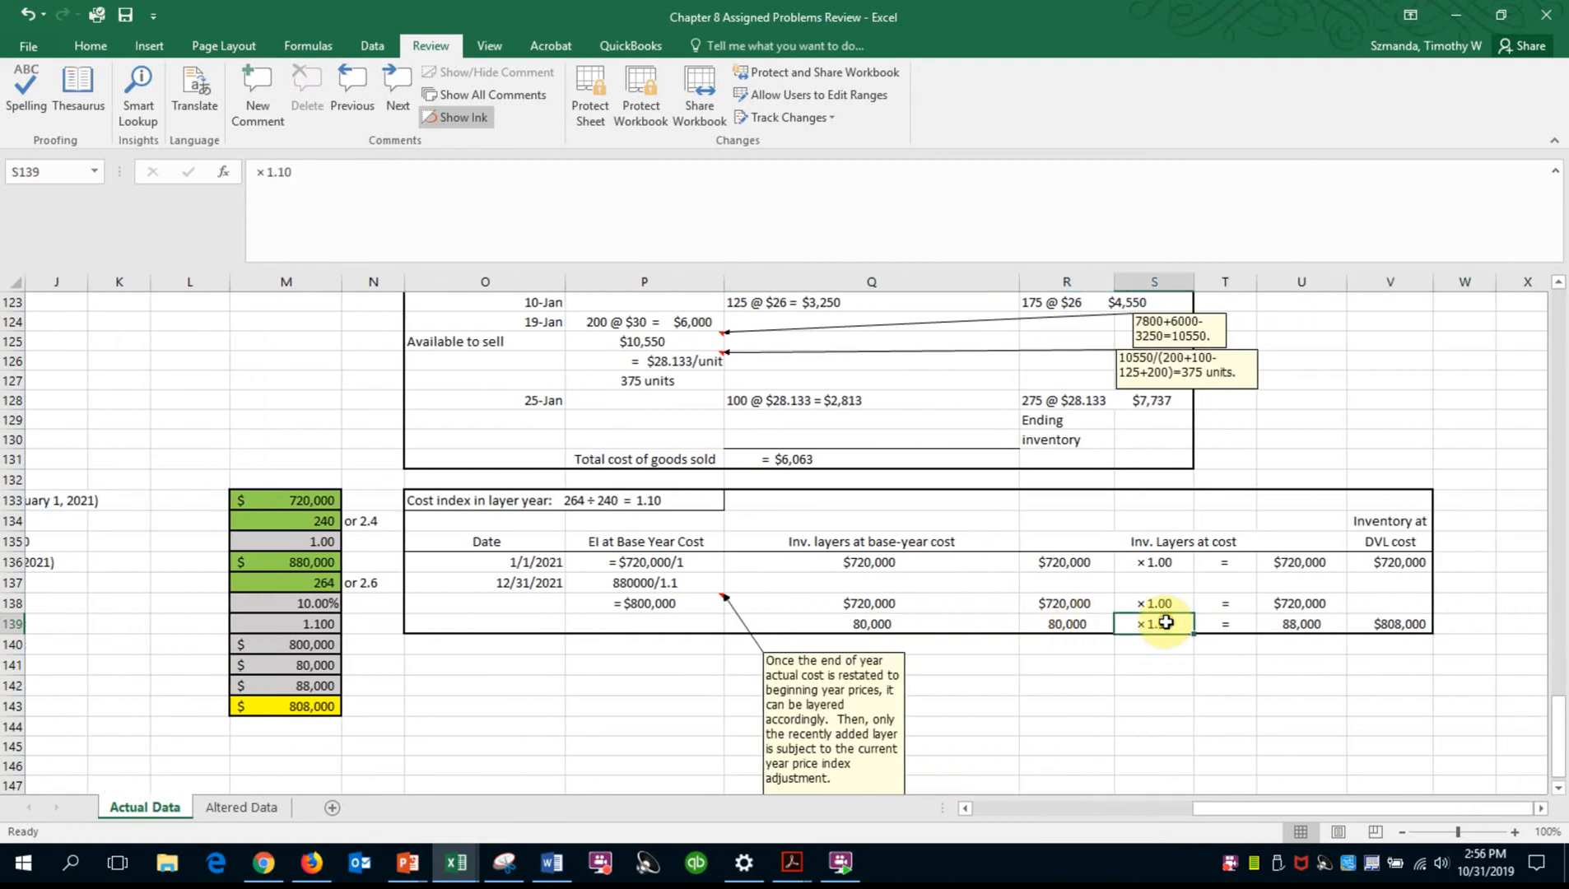
# Compare the base and added layers in the layers-at-cost section with the 12/31/2021 ending inventory at base-year cost
pyautogui.click(1042, 624)
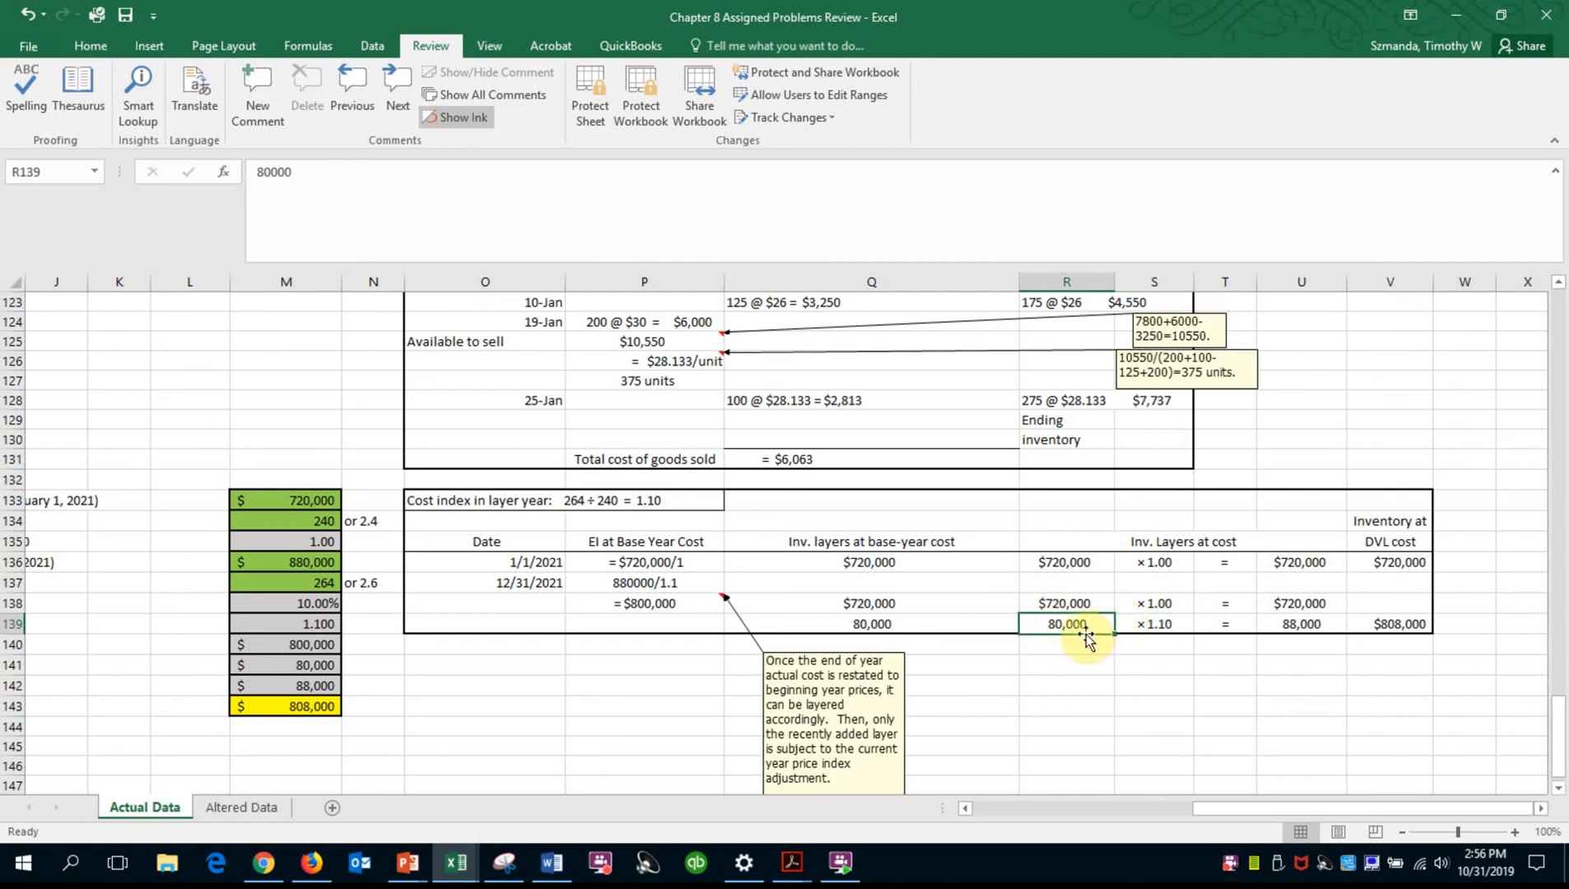
pyautogui.click(1167, 626)
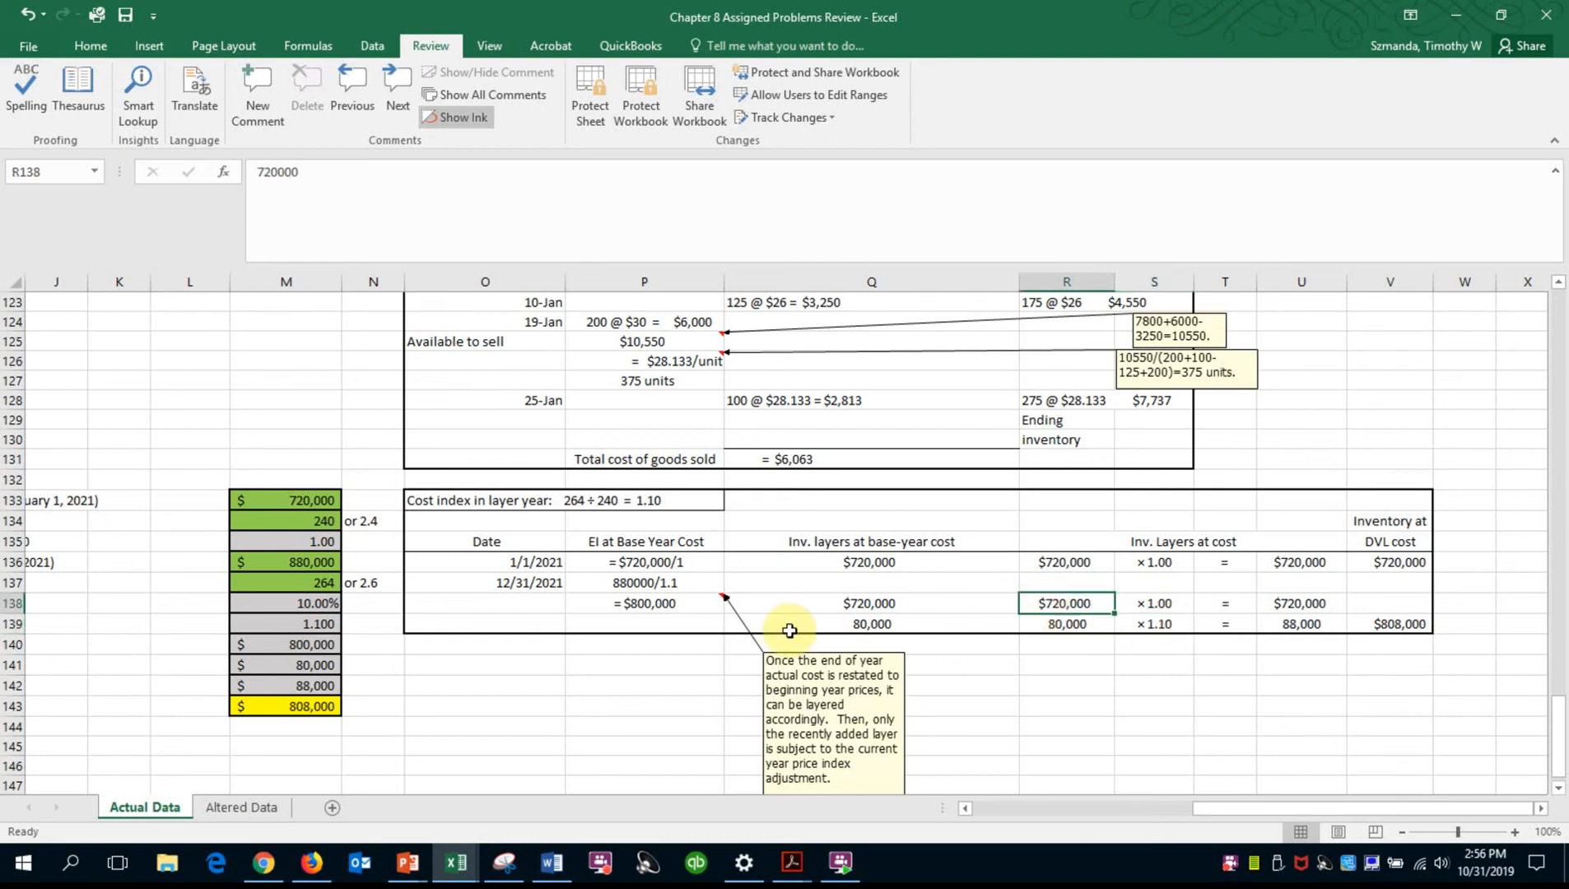
pyautogui.click(677, 601)
pyautogui.click(1023, 606)
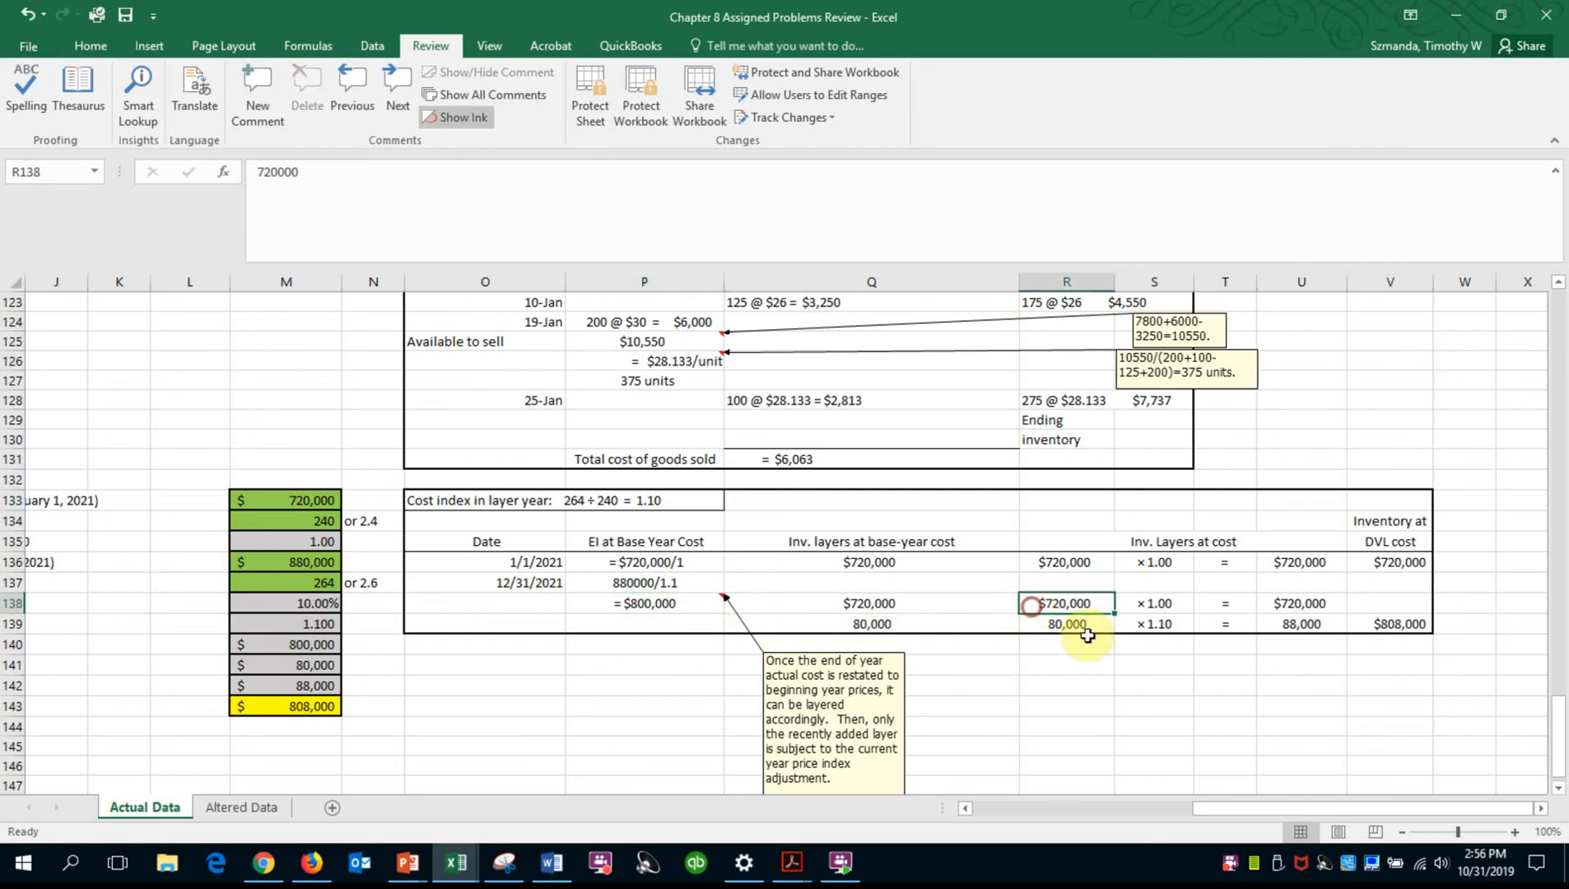
pyautogui.moveTo(1032, 607); pyautogui.dragTo(1133, 657)
pyautogui.click(1136, 662)
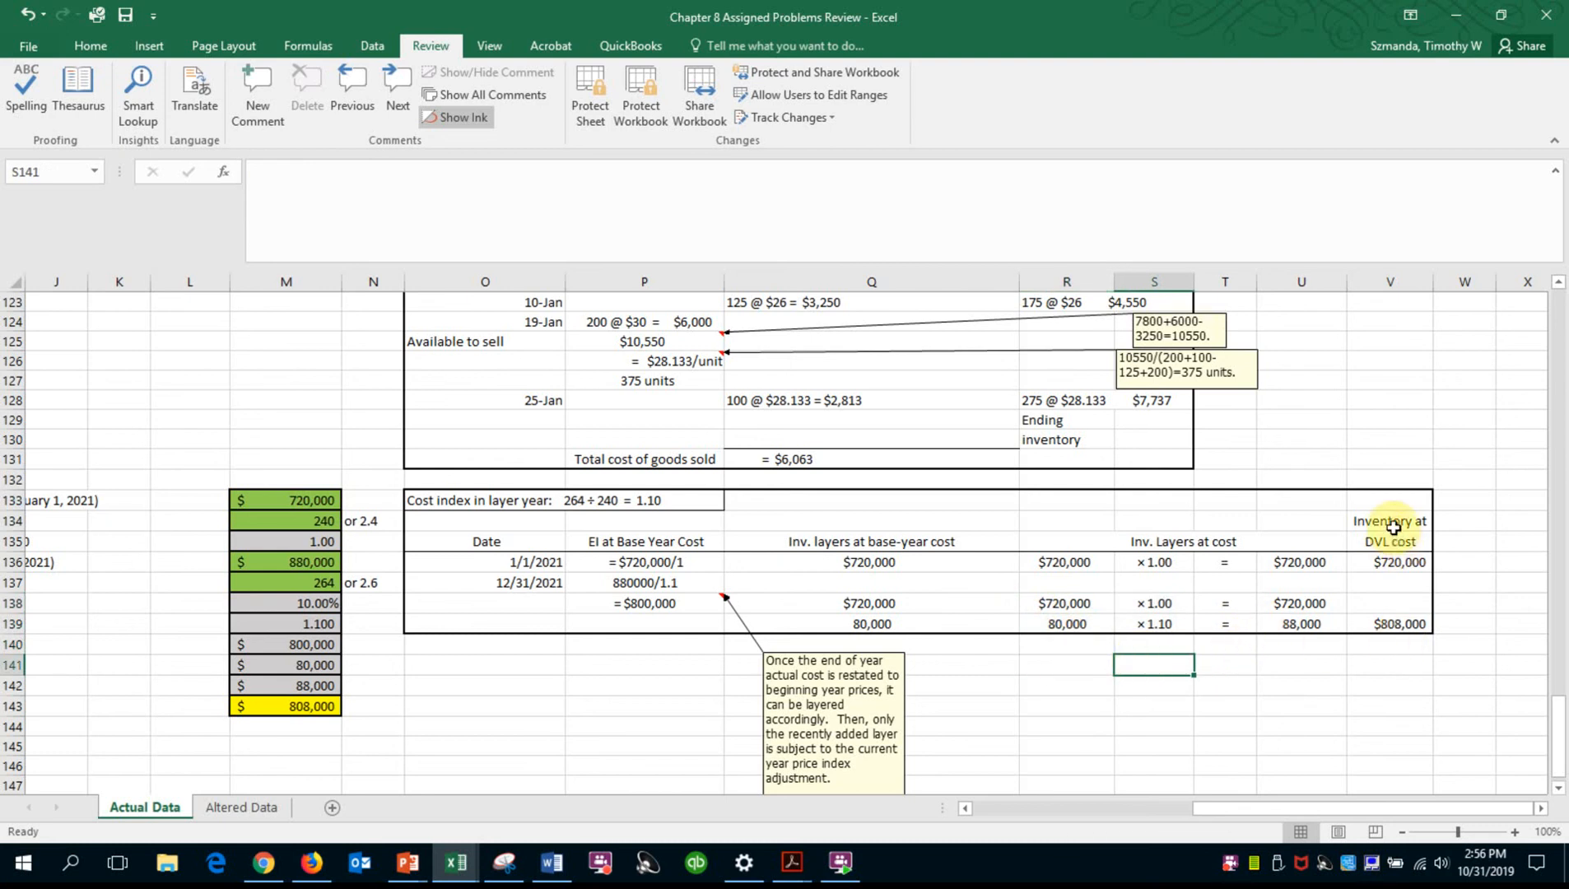
# Check the year-end inventory at DVL cost against the sum of the base layer and the added layer at cost
pyautogui.click(1400, 625)
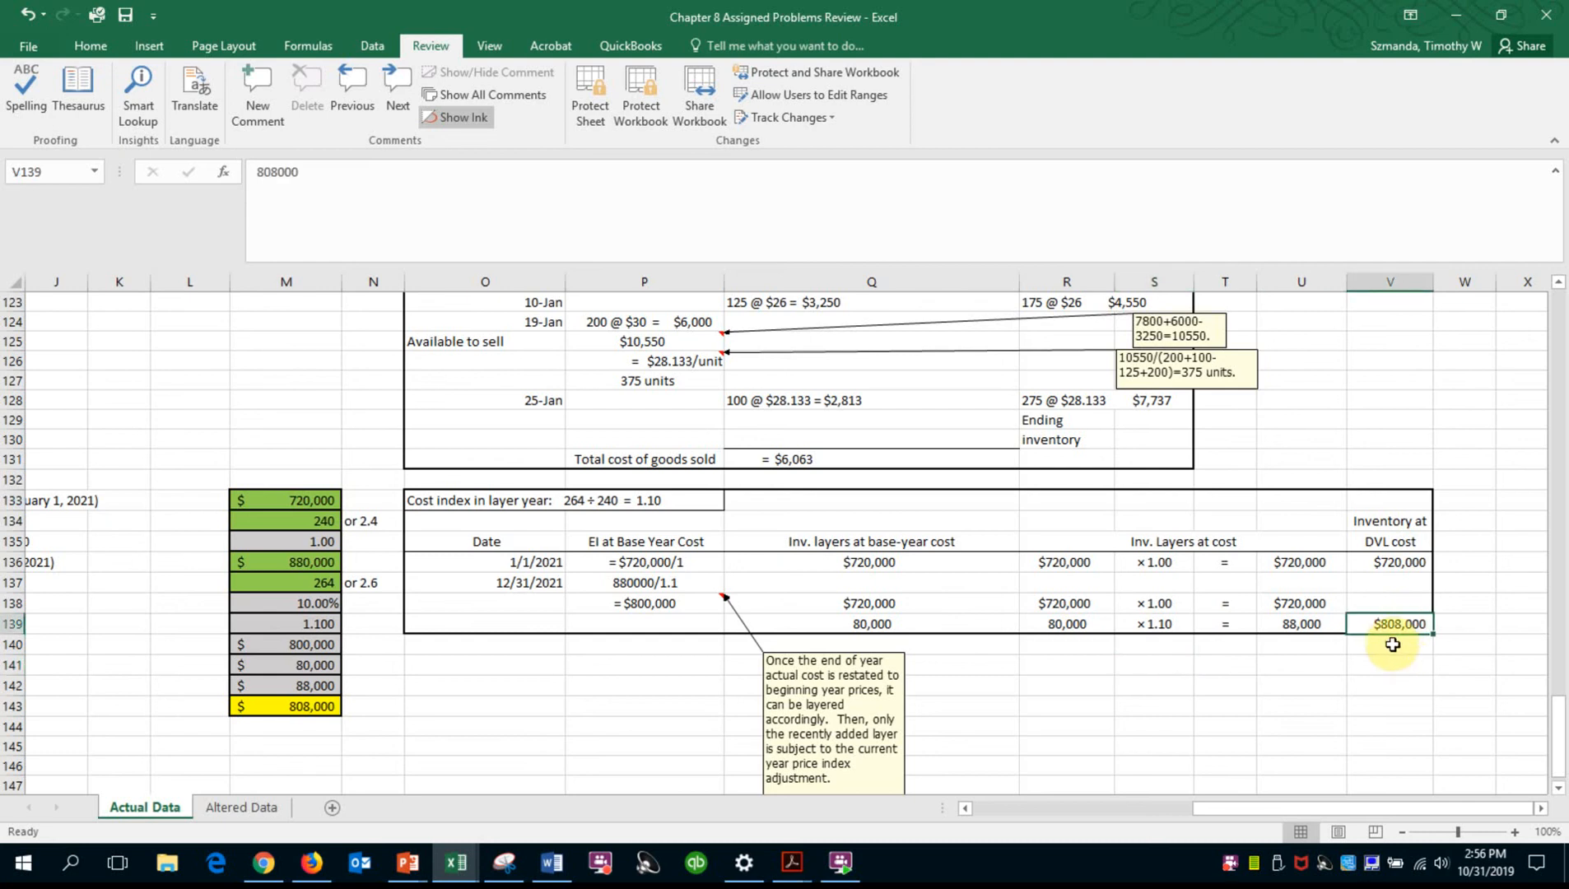
pyautogui.click(1299, 604)
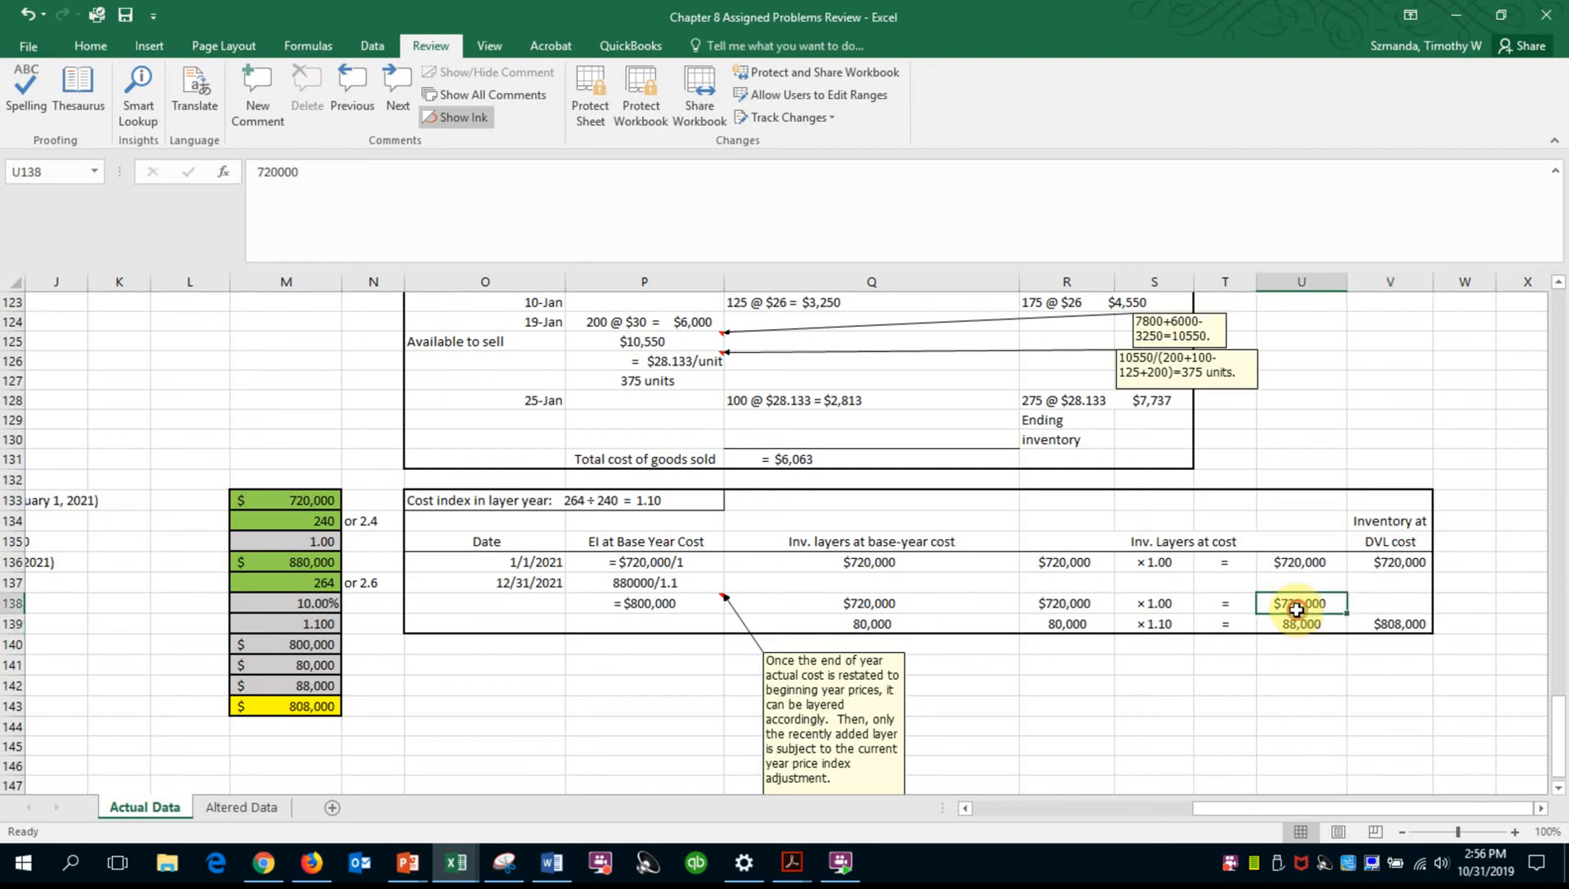
pyautogui.moveTo(1294, 606); pyautogui.dragTo(1294, 619)
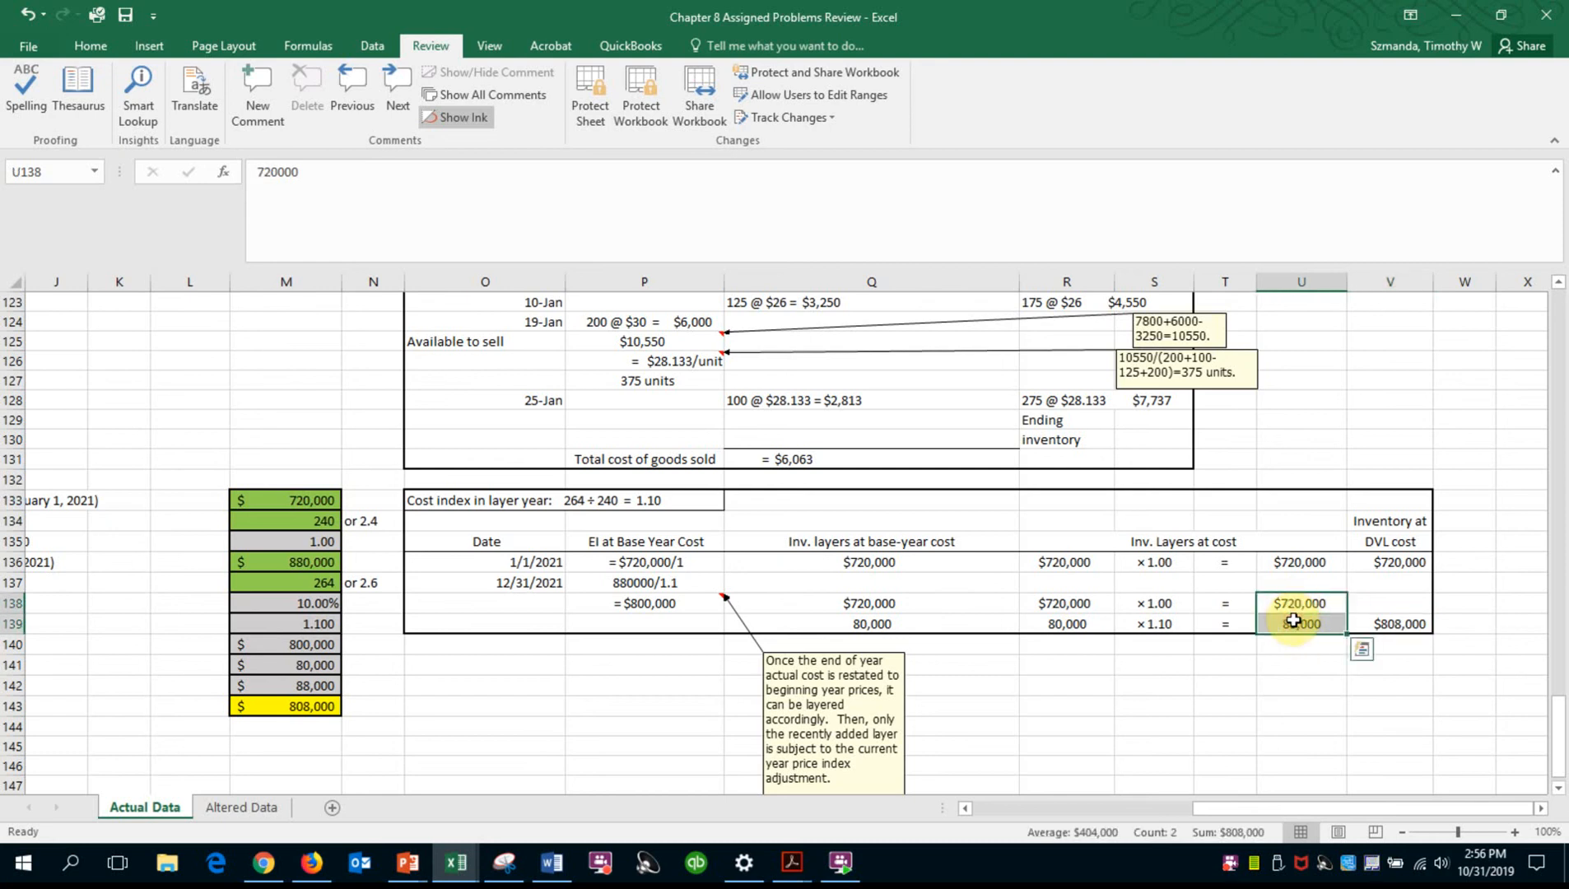
pyautogui.click(1371, 625)
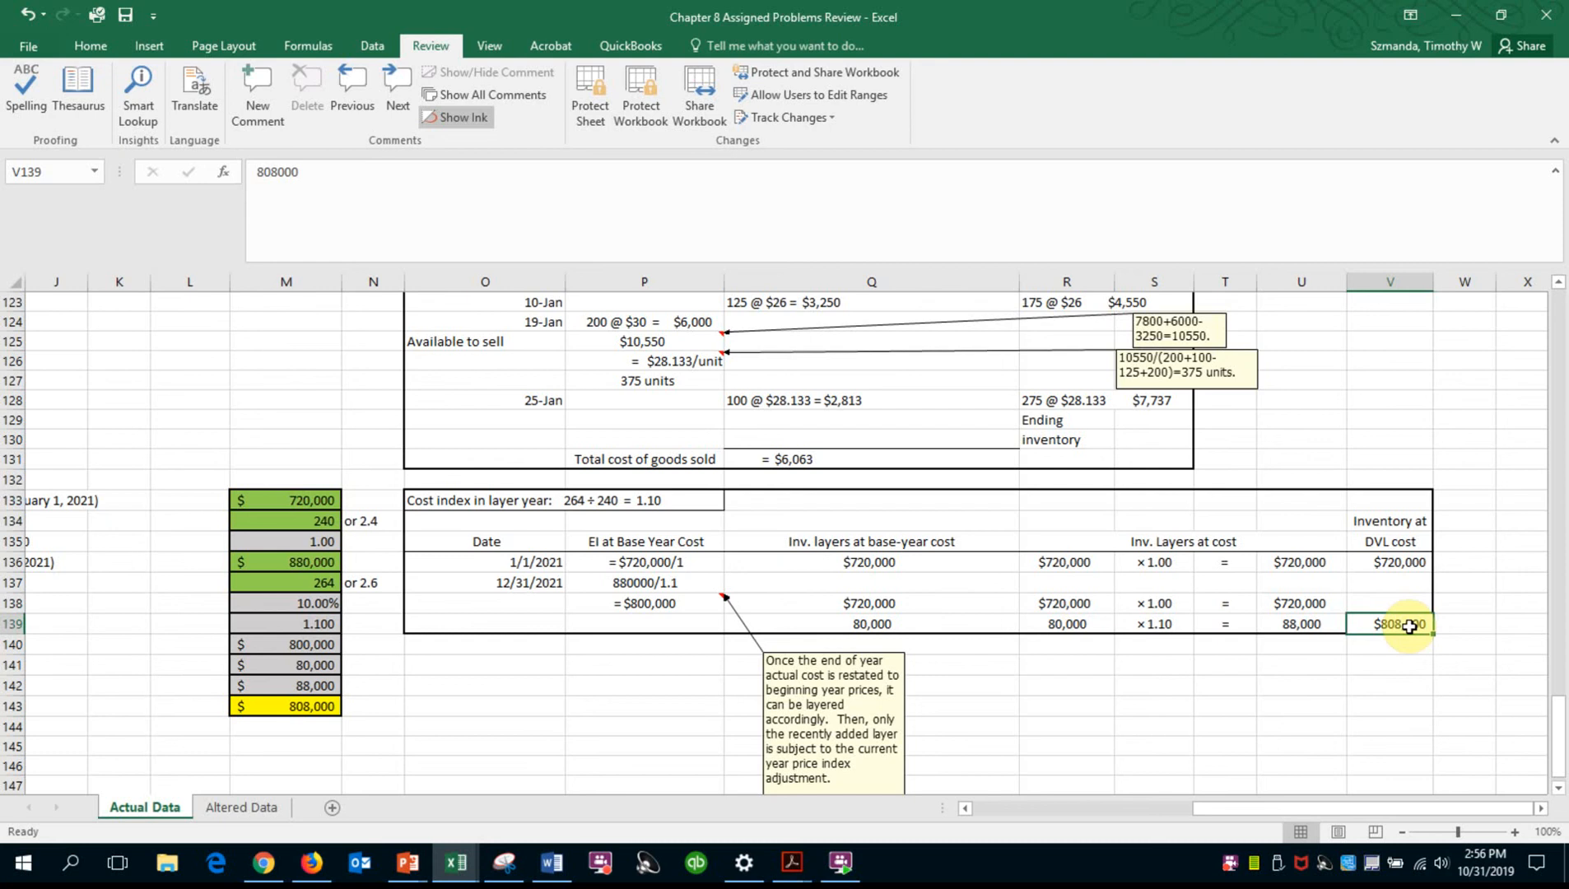
pyautogui.click(1366, 687)
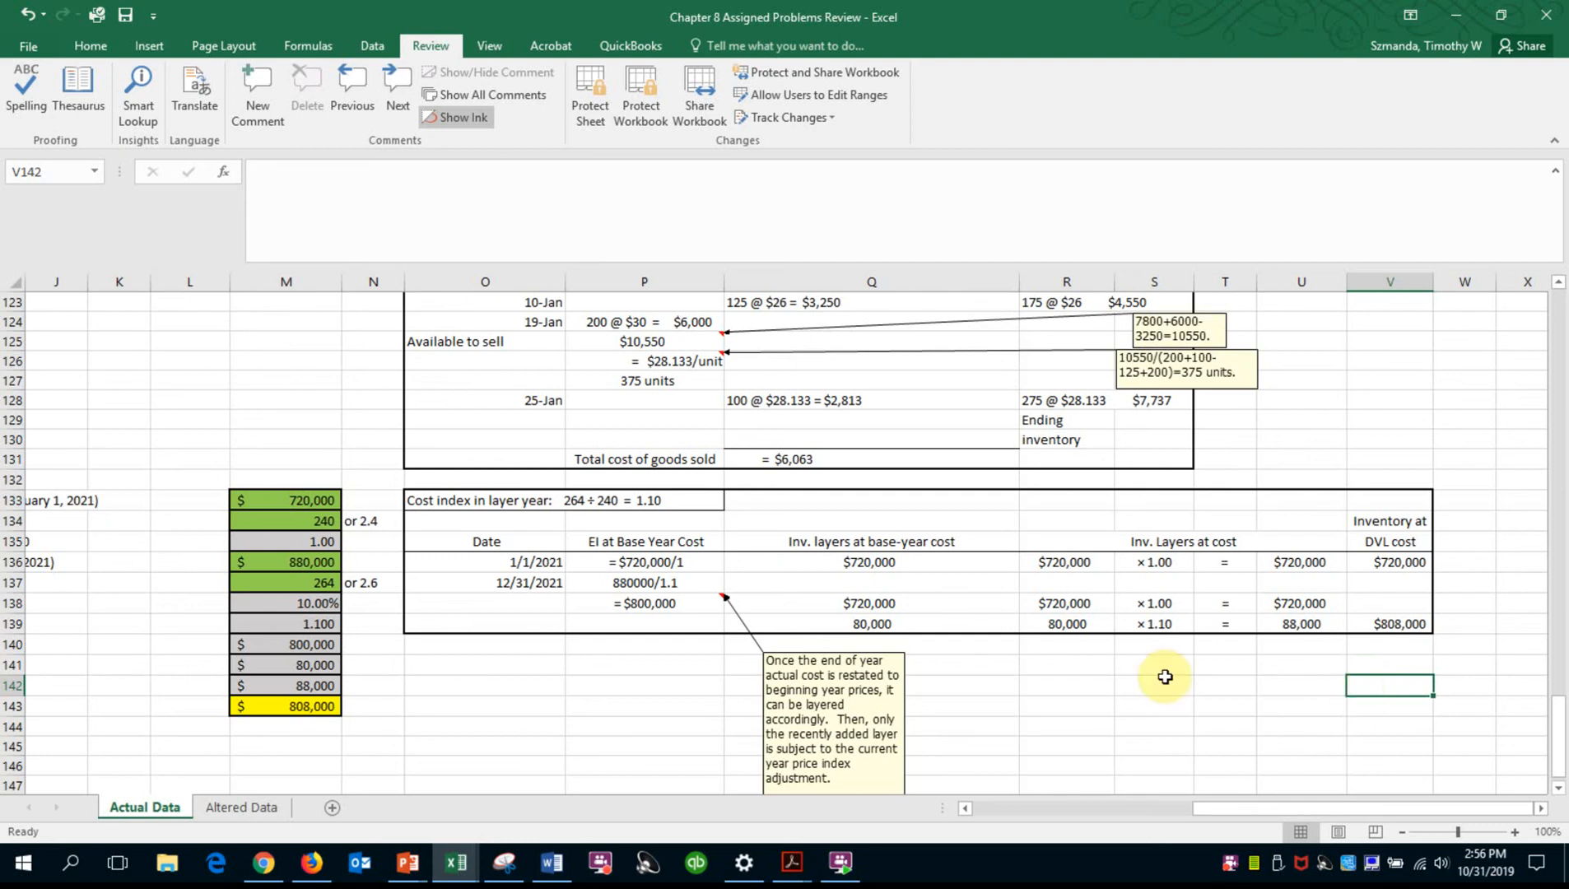
# Review the E 8-28 DVL table from the layer-year cost index through the dated base-year costs to the added layer at cost
pyautogui.click(466, 500)
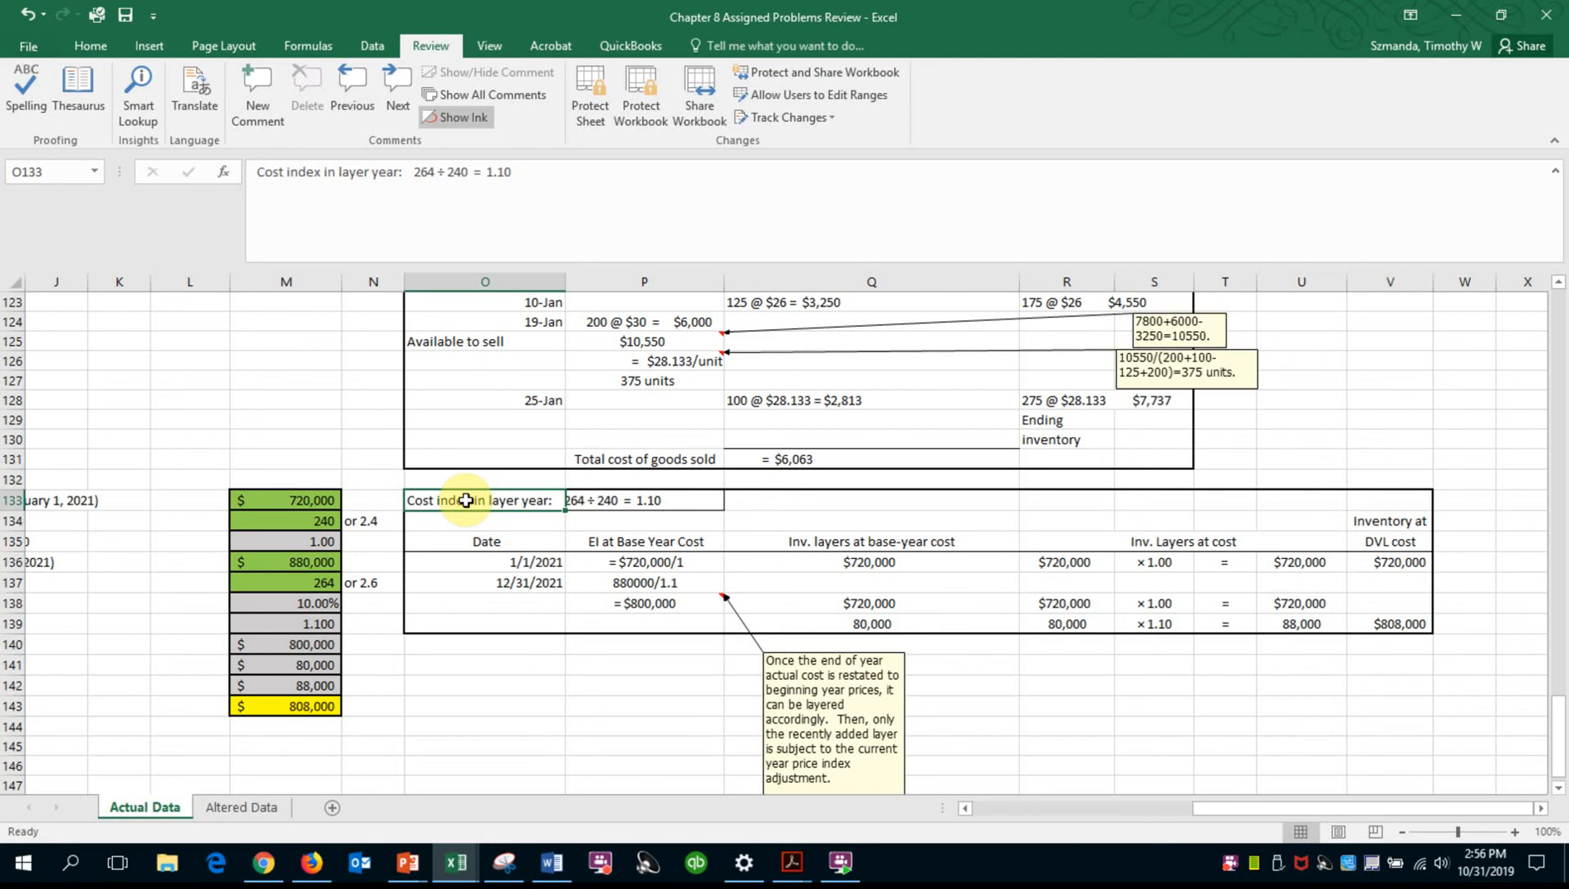
pyautogui.click(480, 659)
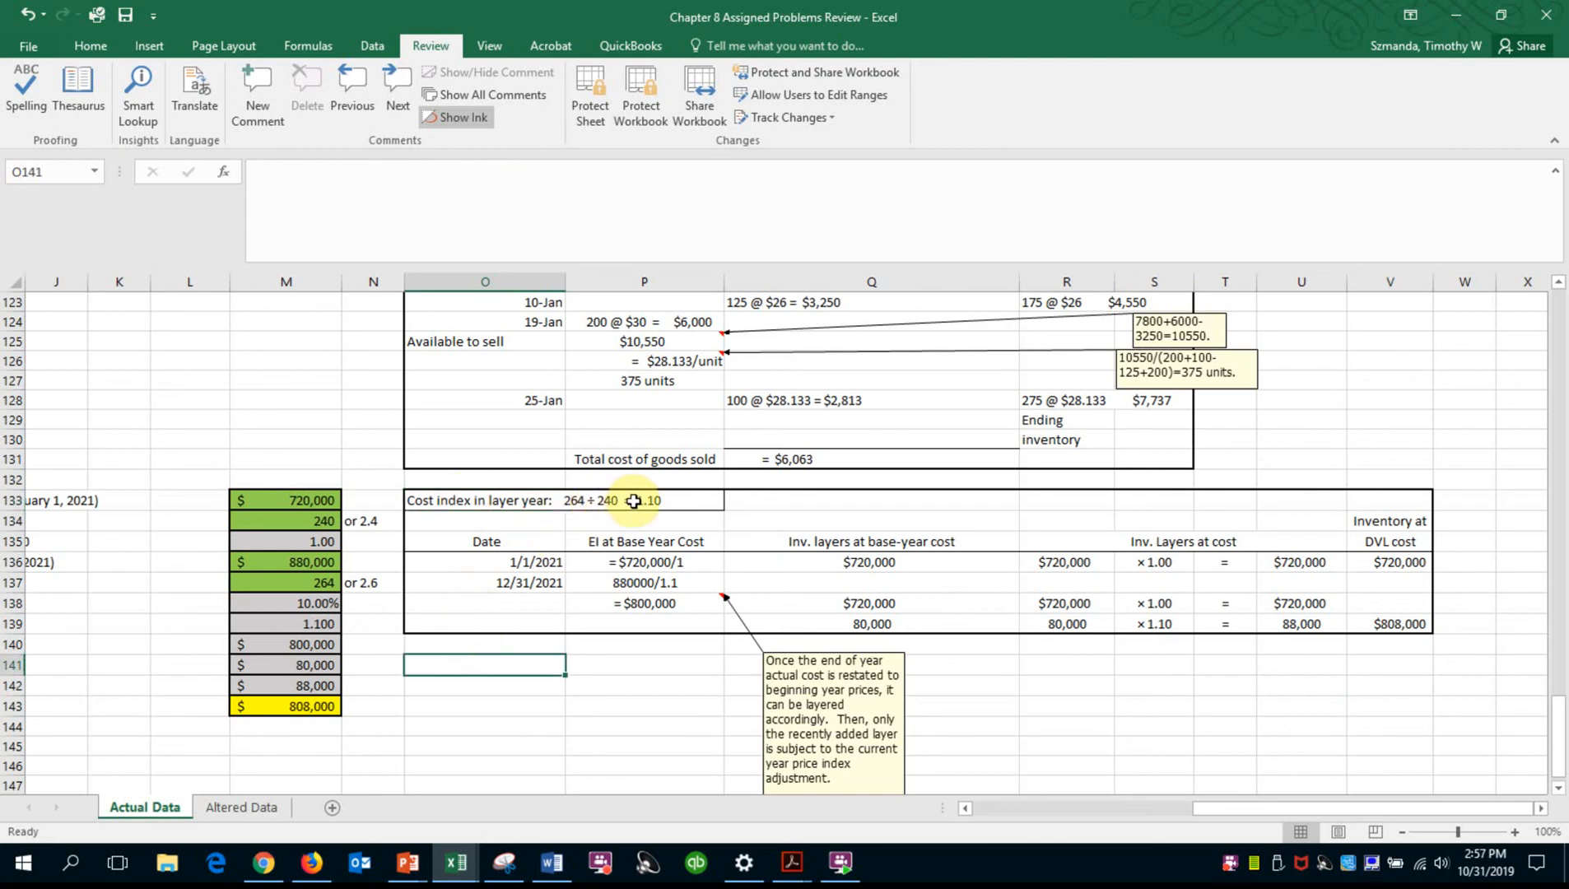
pyautogui.moveTo(520, 565); pyautogui.dragTo(621, 595)
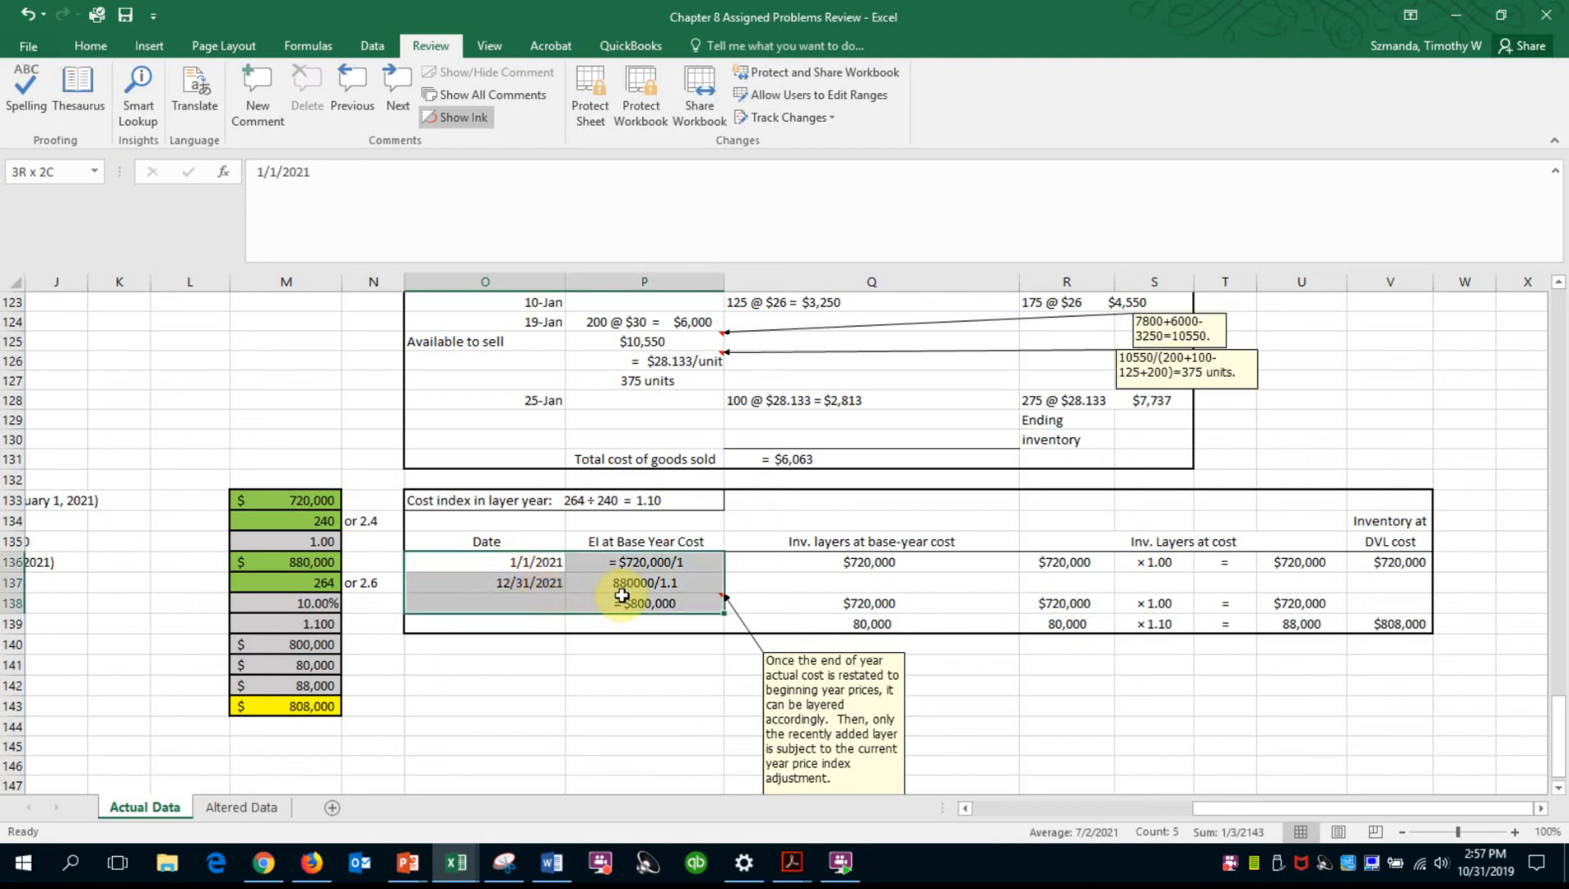
pyautogui.click(623, 600)
pyautogui.click(529, 566)
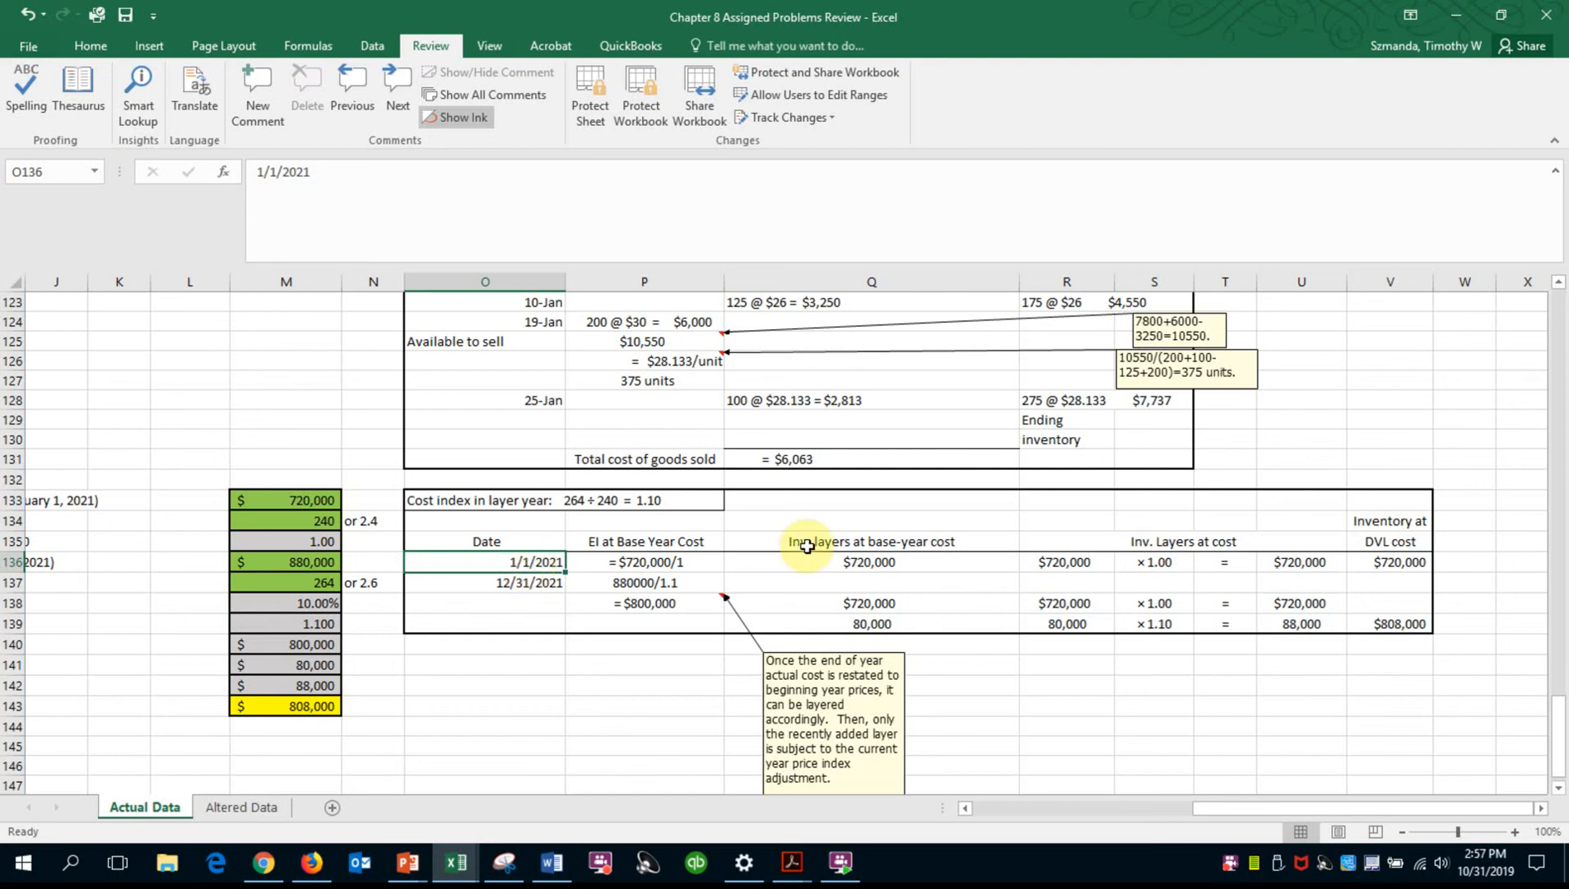
pyautogui.click(1276, 623)
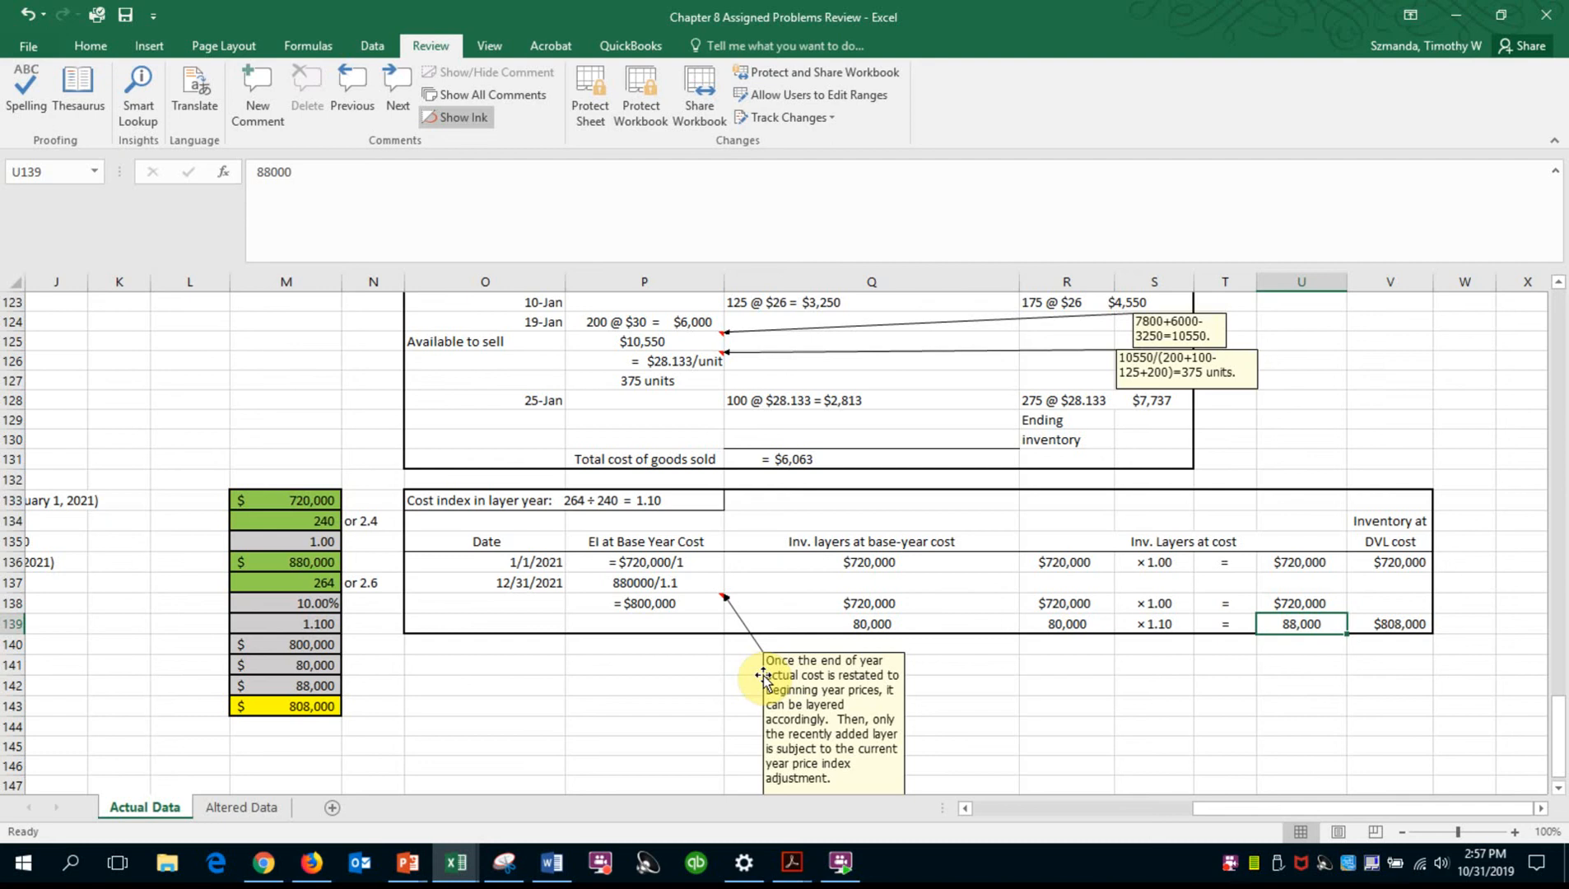
pyautogui.moveTo(1220, 811); pyautogui.dragTo(983, 812)
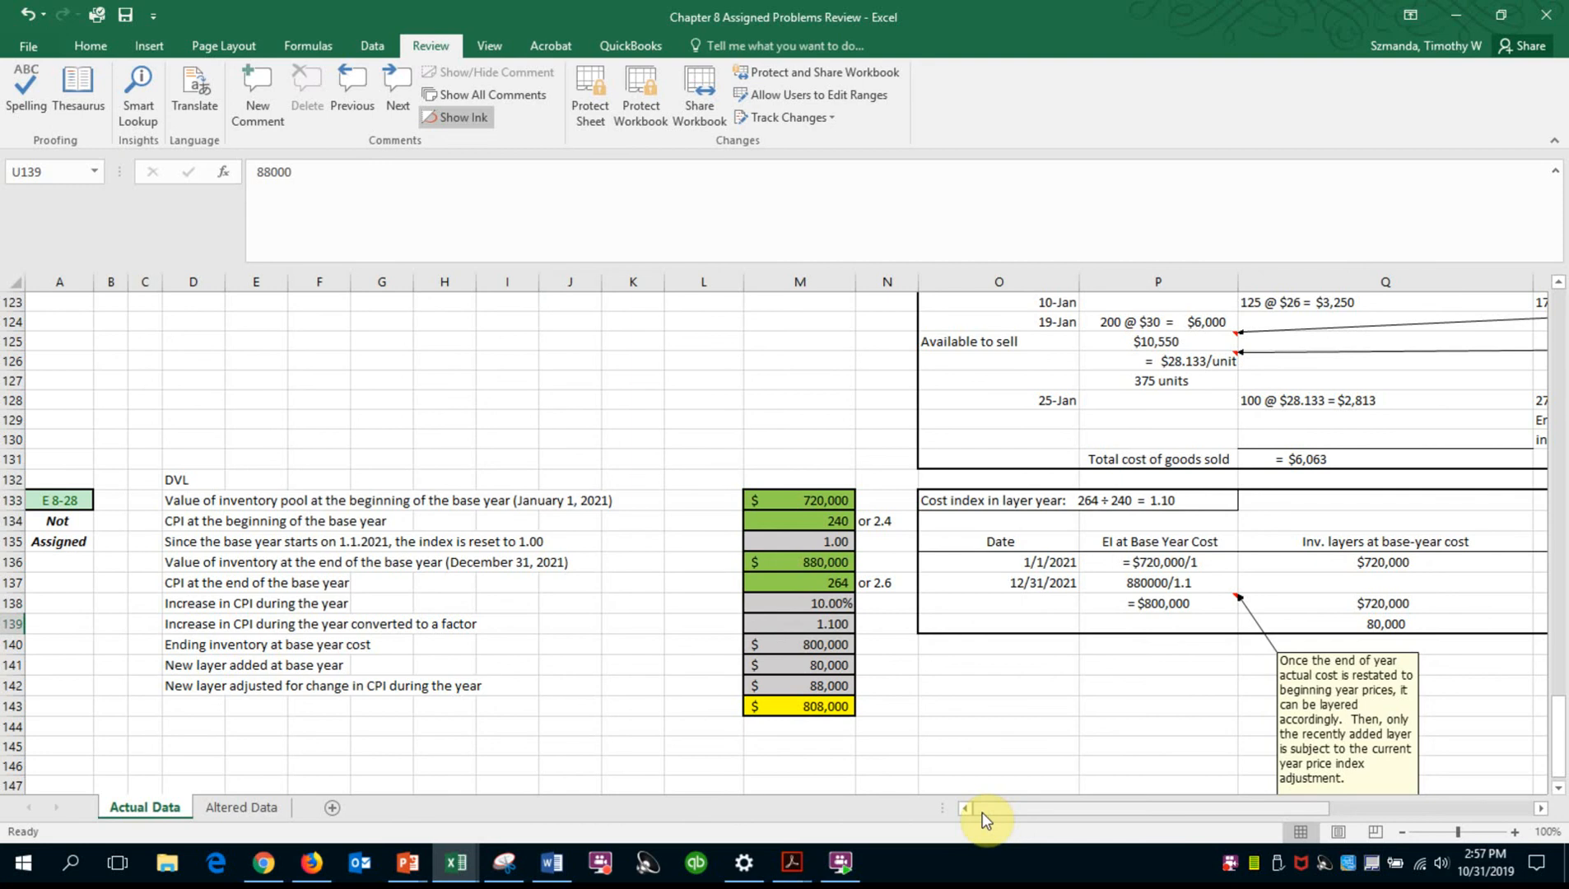